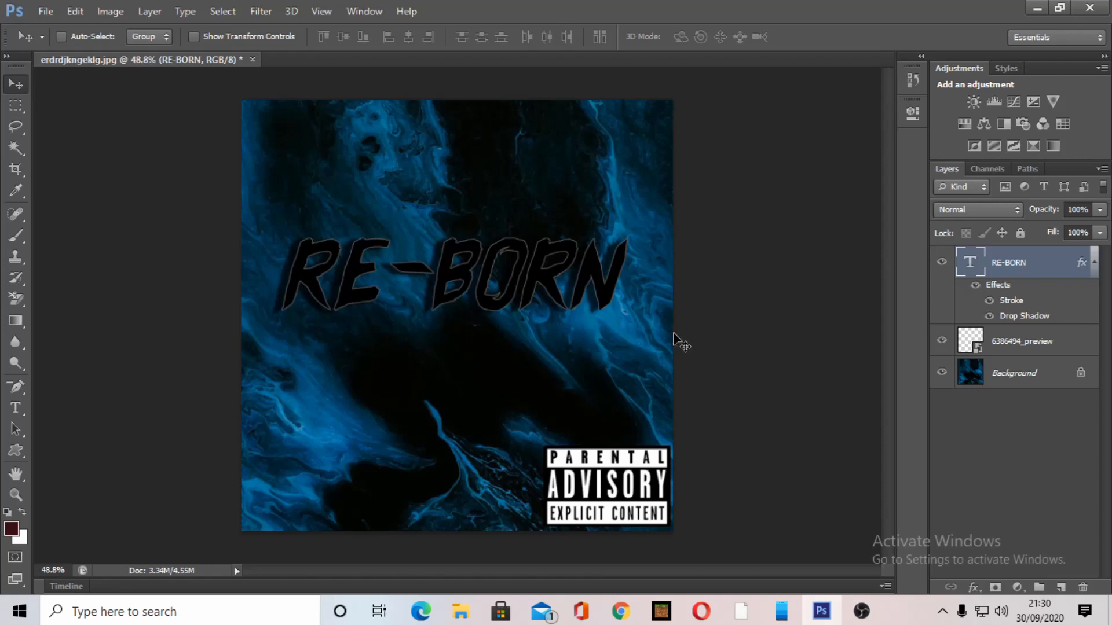
pyautogui.scroll(2, 662, 253)
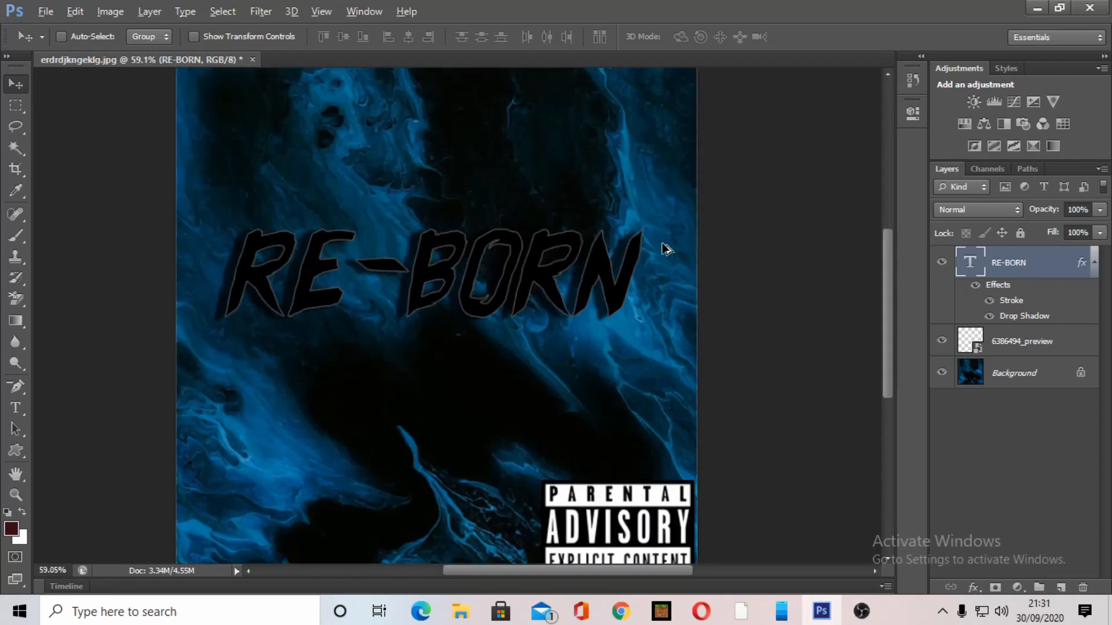
pyautogui.scroll(-4, 663, 253)
pyautogui.scroll(1, 467, 242)
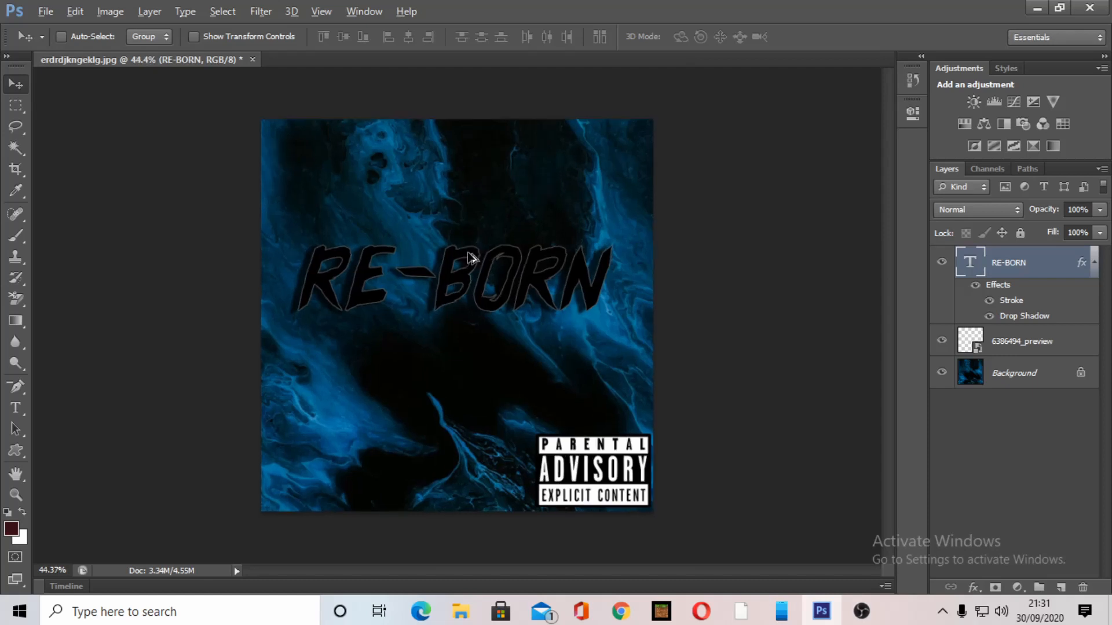
pyautogui.scroll(1, 442, 250)
pyautogui.scroll(-3, 442, 251)
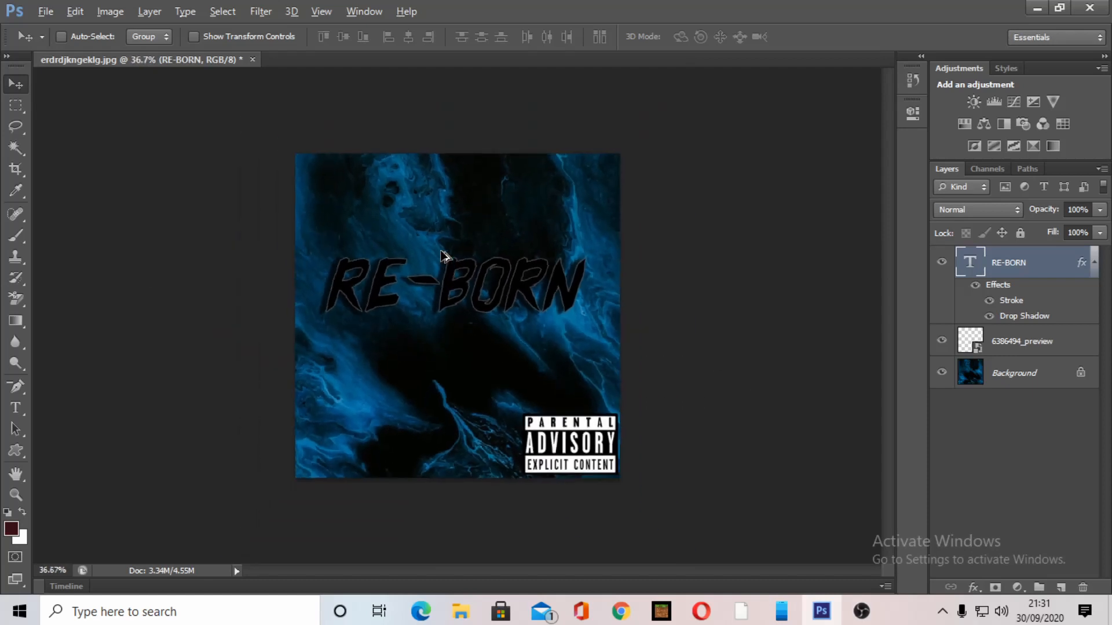
pyautogui.scroll(1, 468, 279)
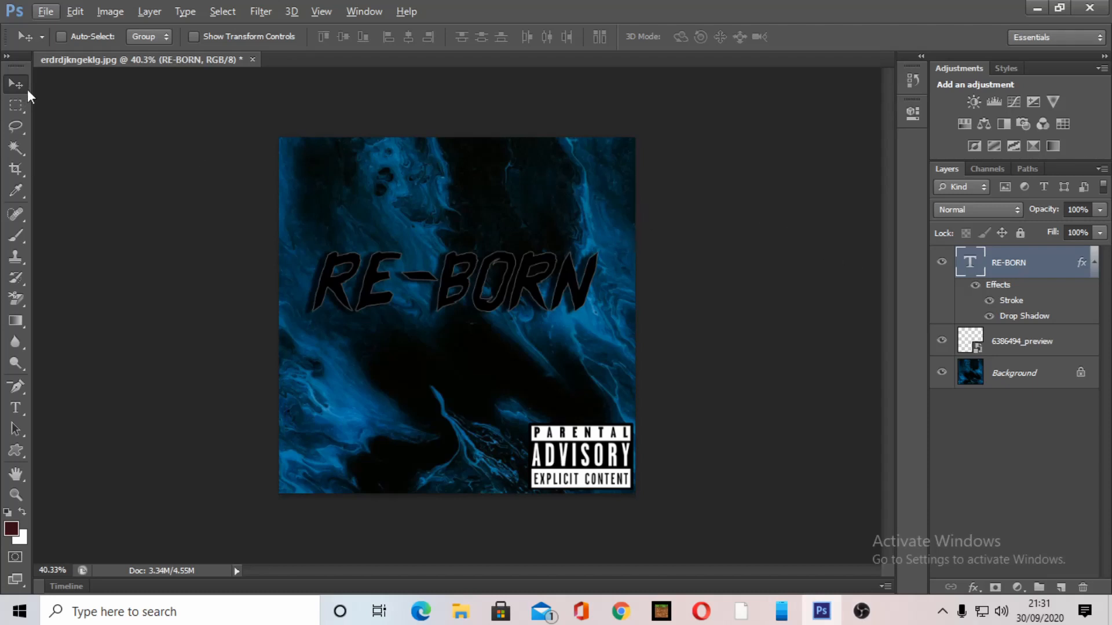
# Create a new 1080 x 1080 pixel RGB document with white background contents
pyautogui.click(47, 12)
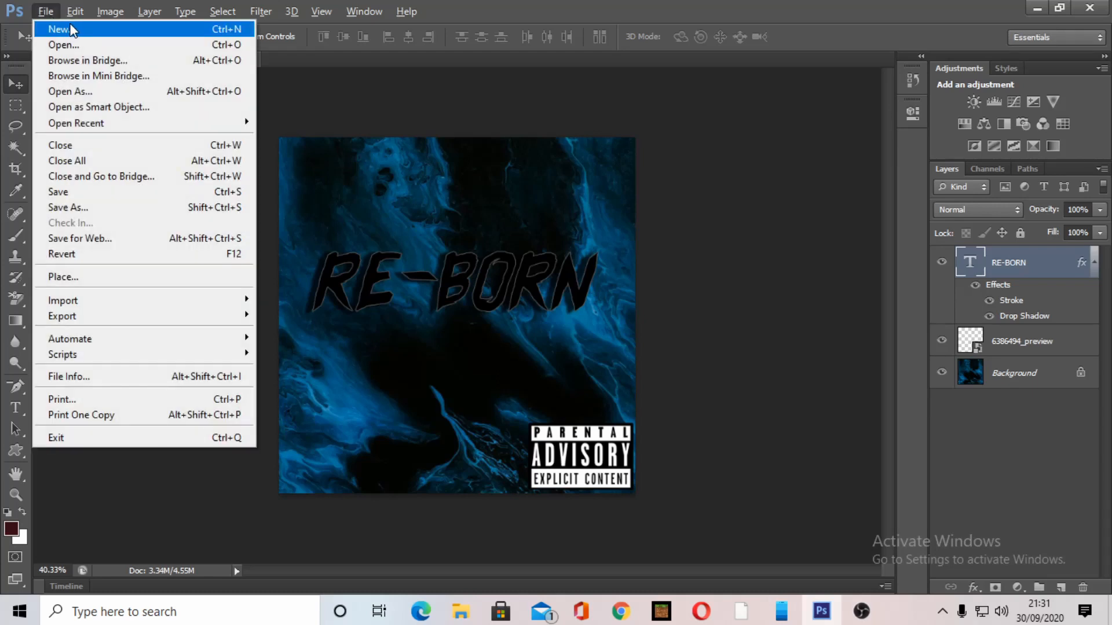
pyautogui.click(69, 29)
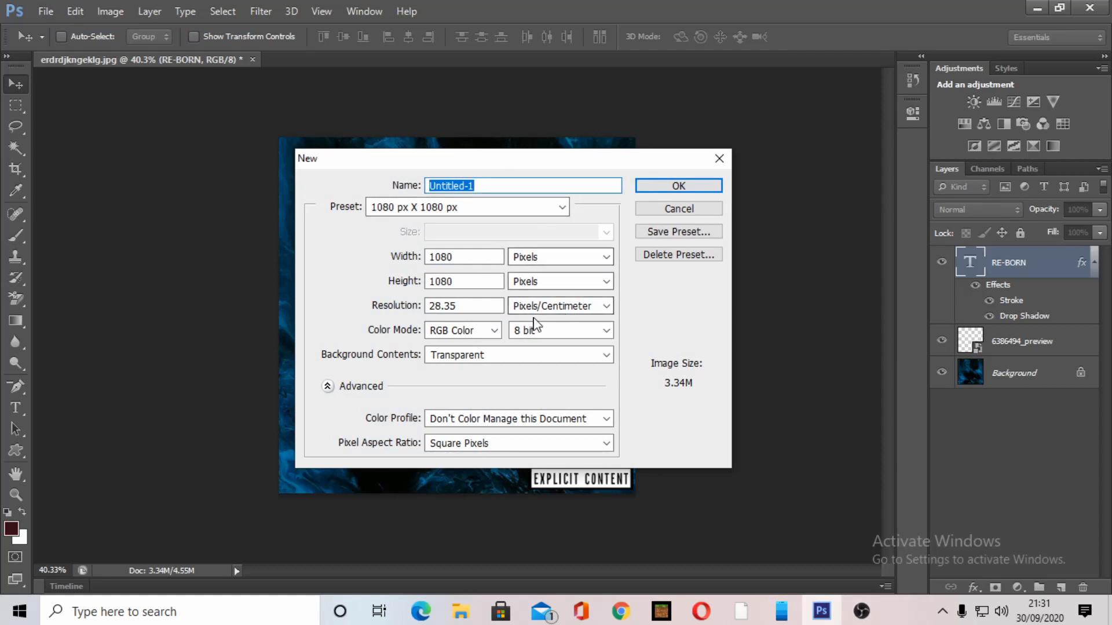
pyautogui.click(486, 358)
pyautogui.click(486, 367)
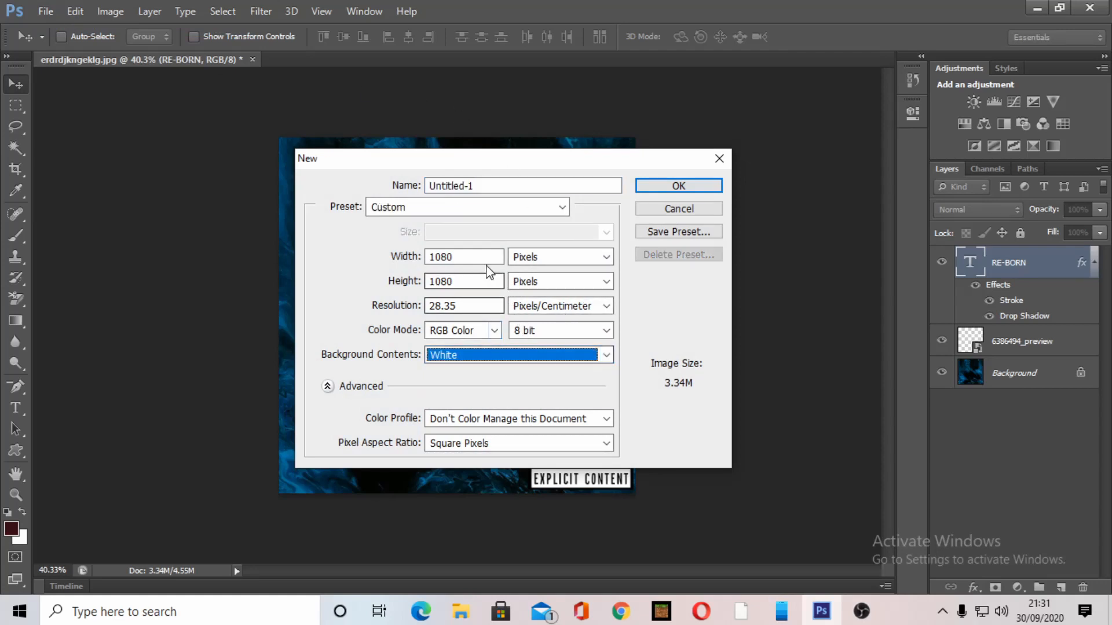
pyautogui.click(492, 232)
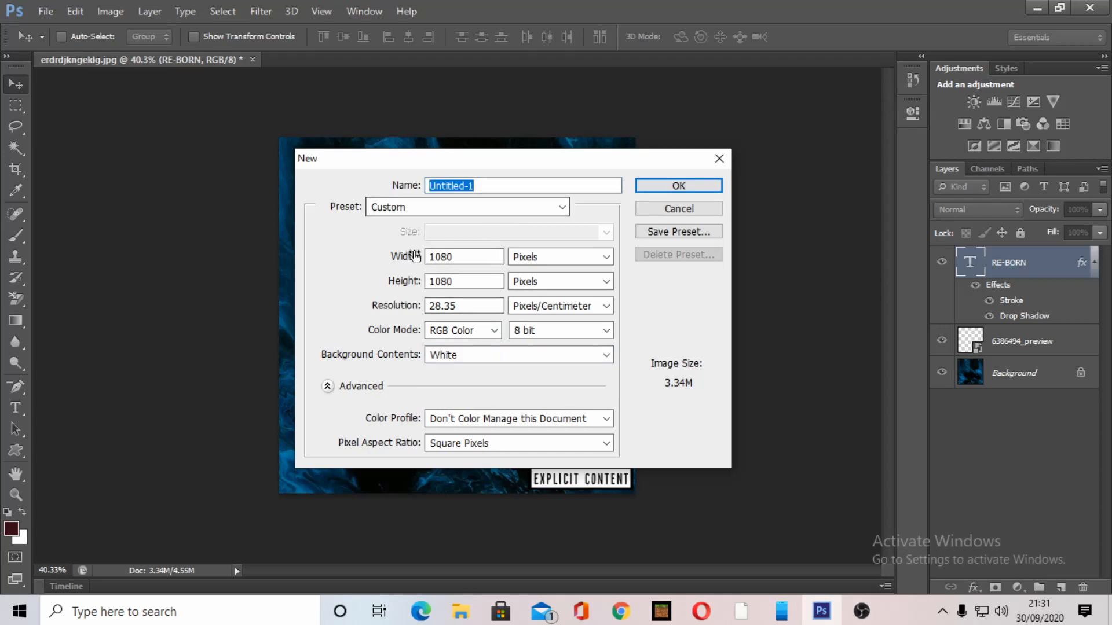
pyautogui.click(521, 257)
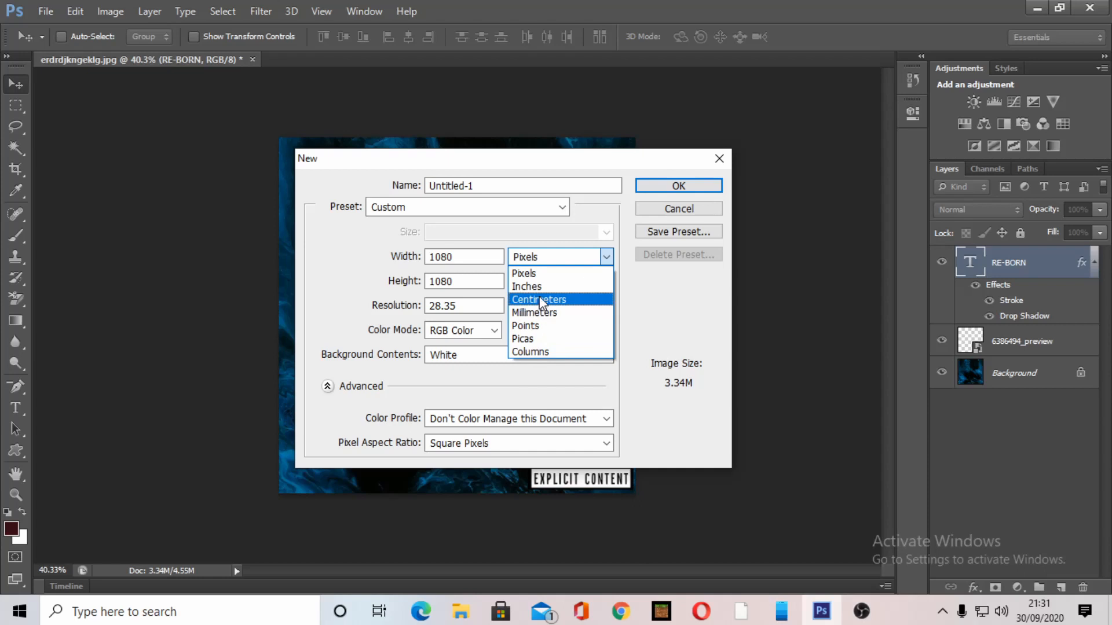
pyautogui.click(538, 274)
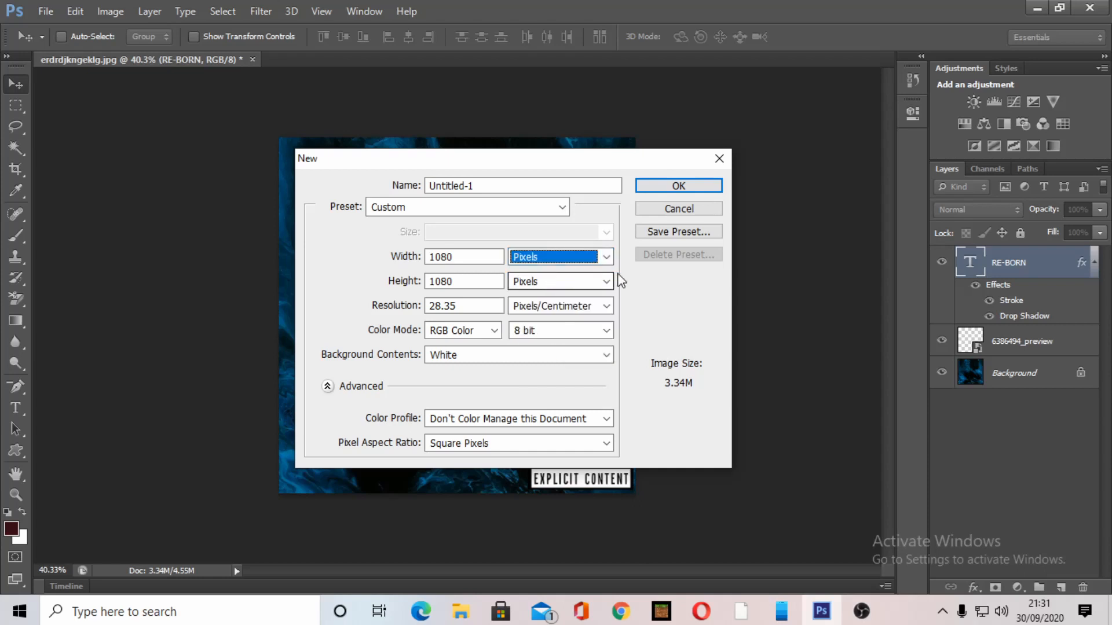
pyautogui.click(638, 274)
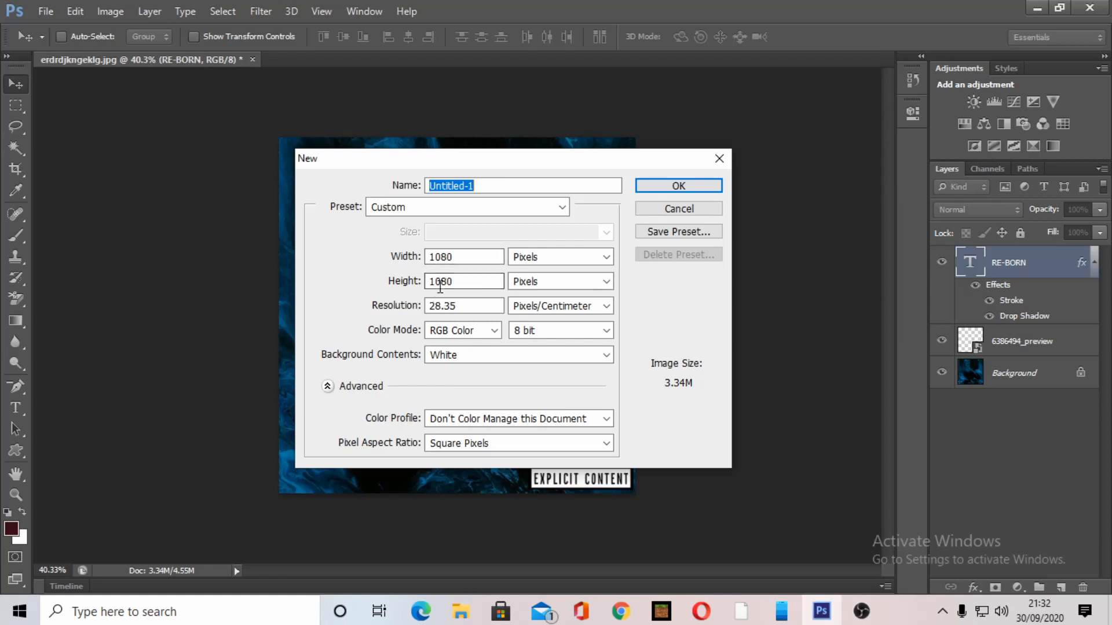
pyautogui.click(711, 187)
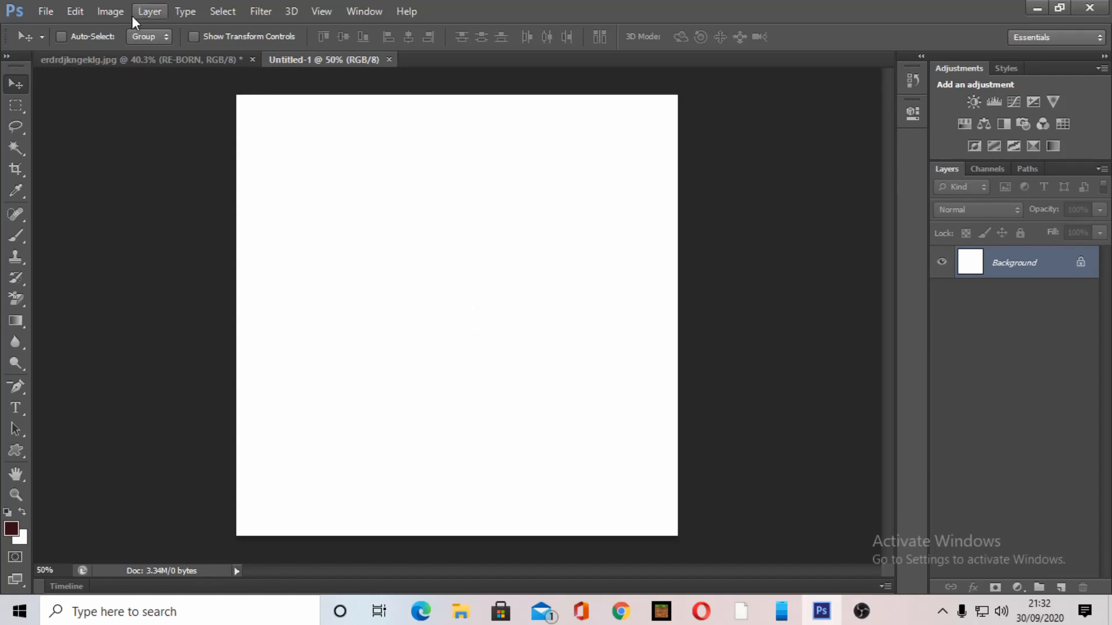
pyautogui.click(50, 12)
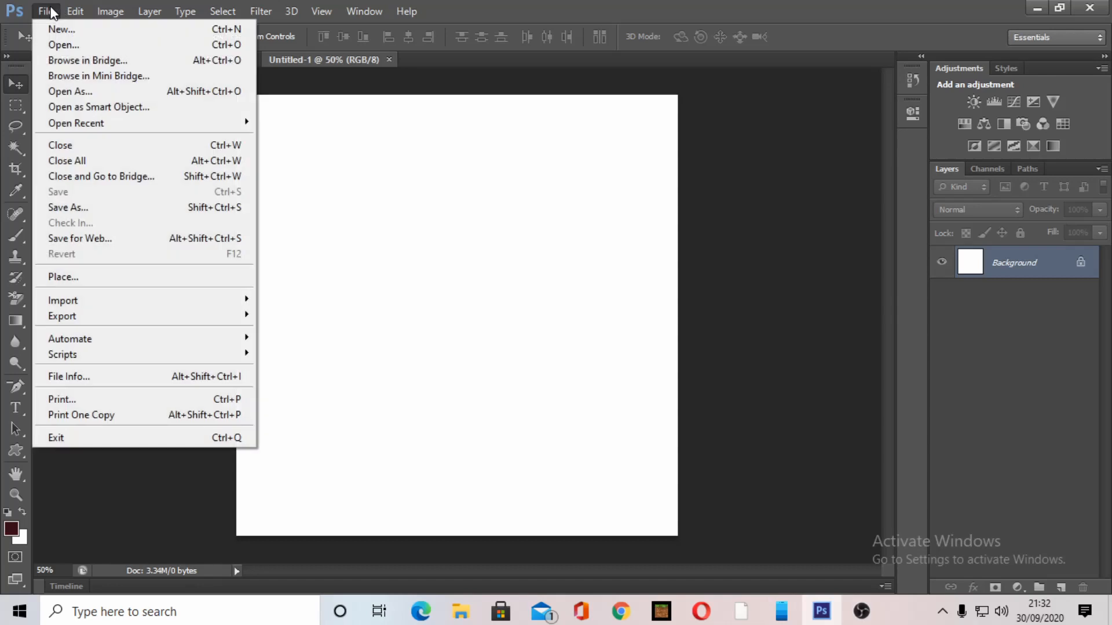
pyautogui.click(54, 101)
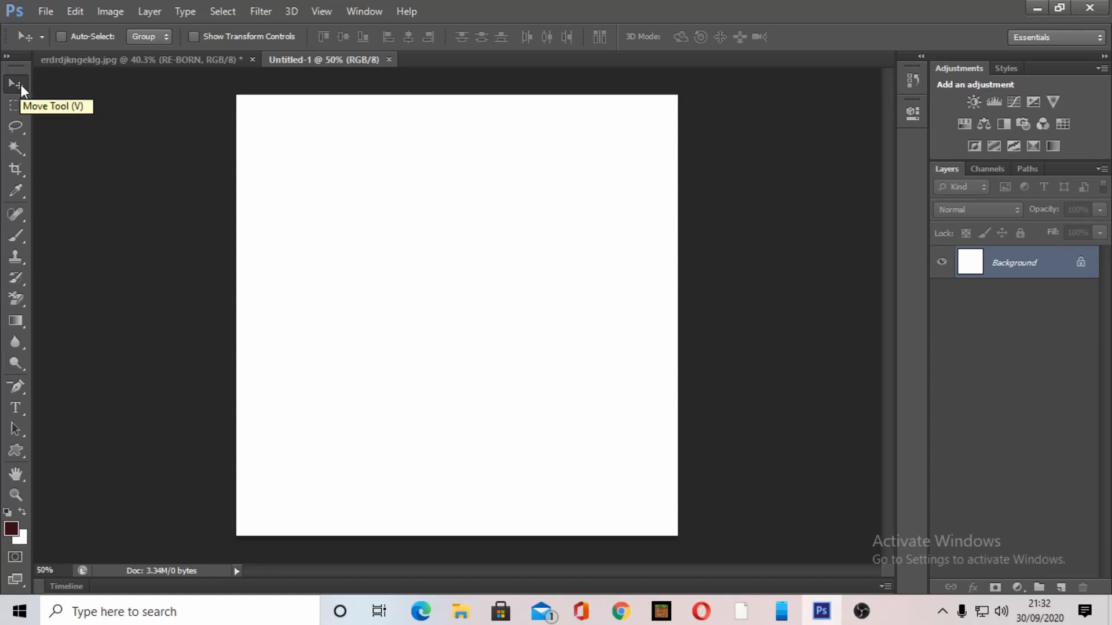
pyautogui.click(15, 412)
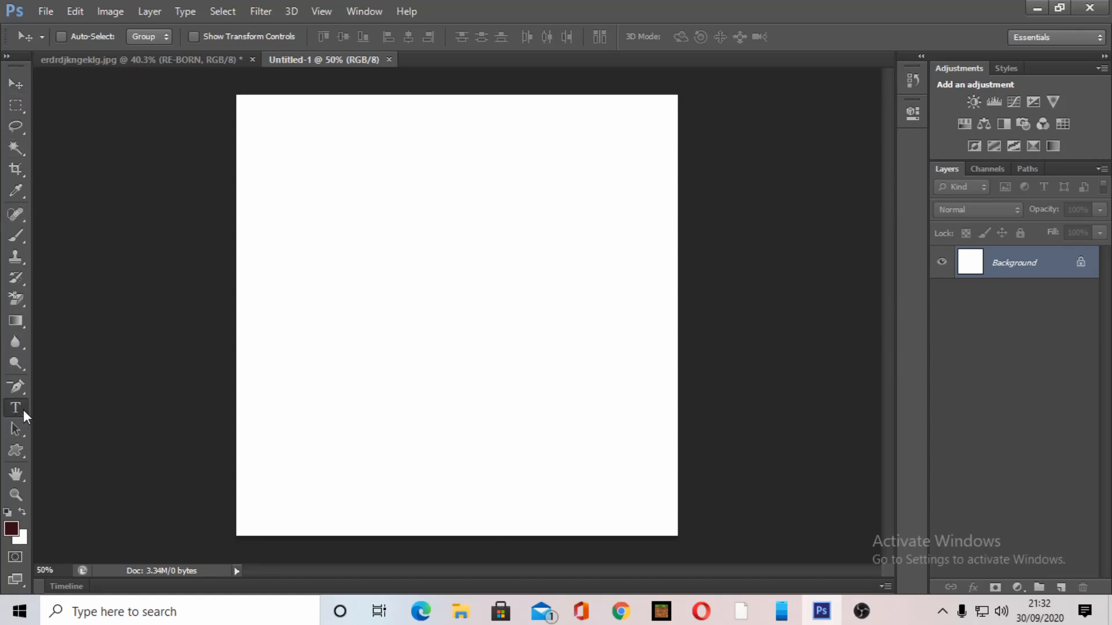
pyautogui.click(12, 85)
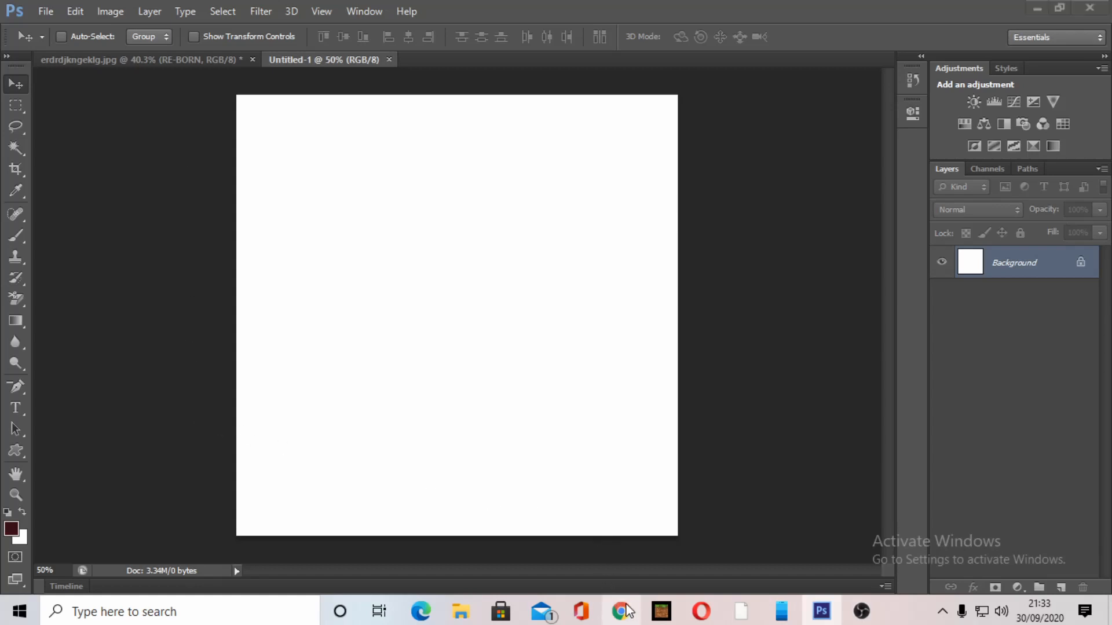
# Switch to Chrome and open a new incognito window
pyautogui.click(620, 612)
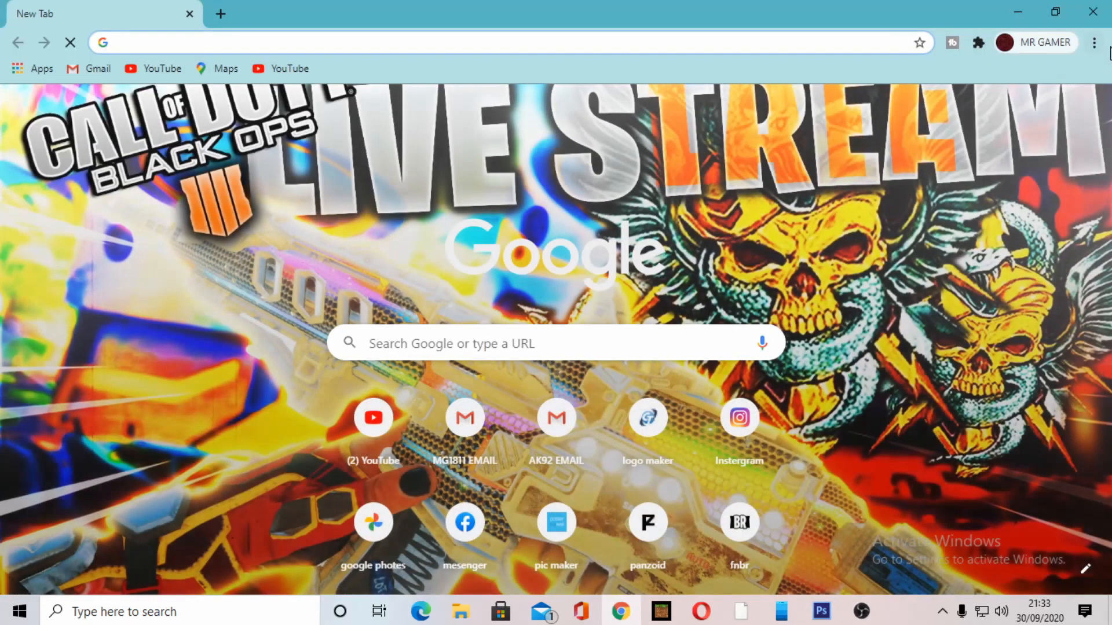
pyautogui.click(1094, 42)
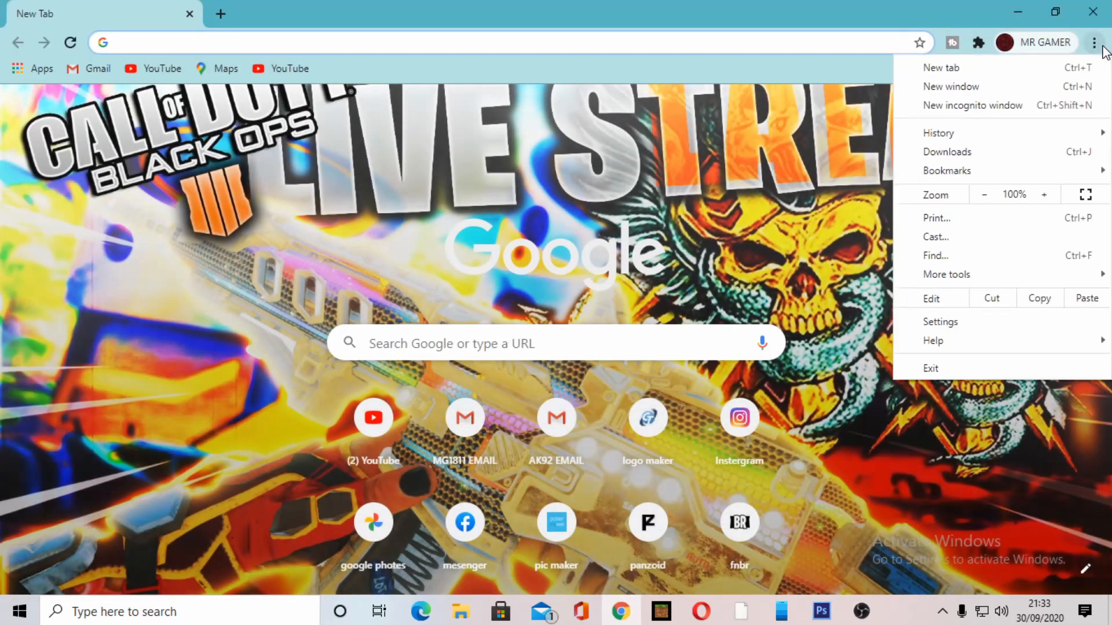
pyautogui.click(1028, 105)
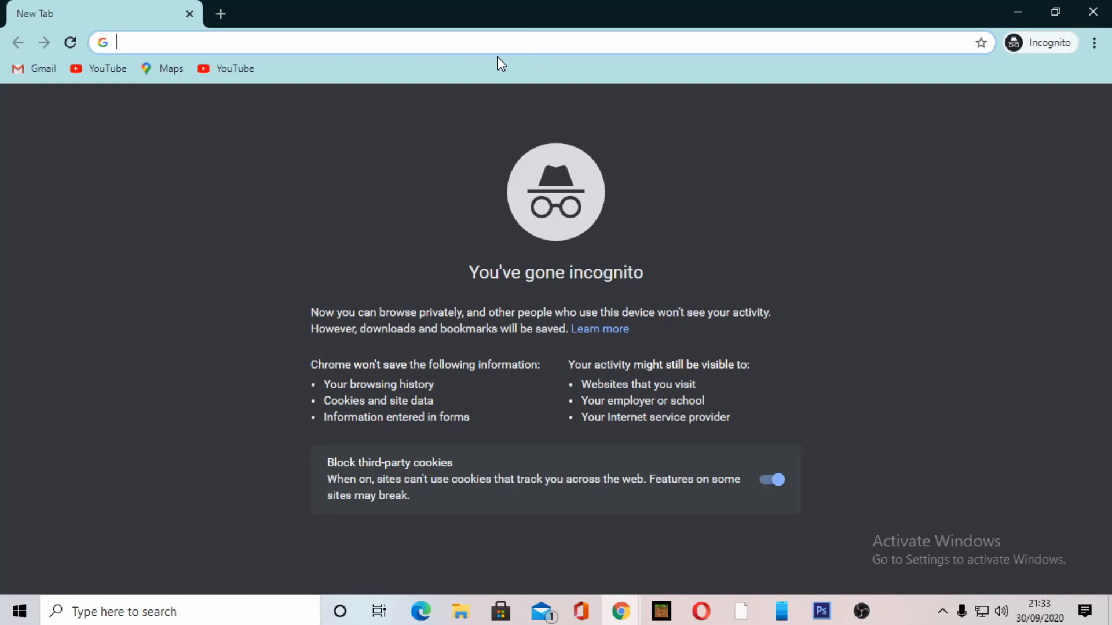
# Search Google for "album cover pictures", accept the cookie terms and show the image results
pyautogui.write('album')
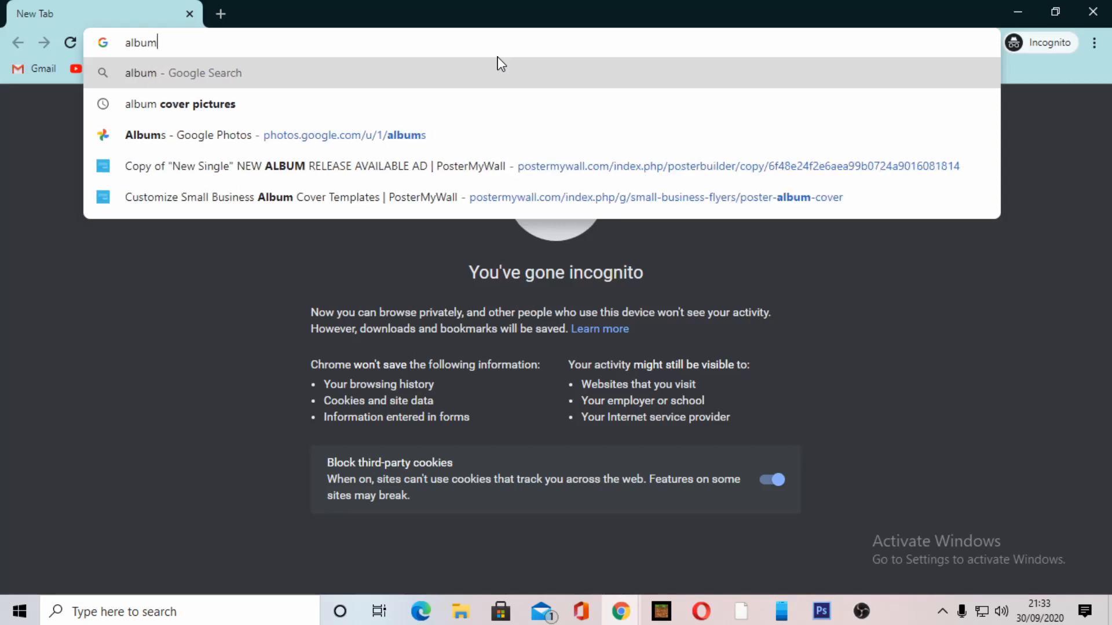
pyautogui.press('Down')
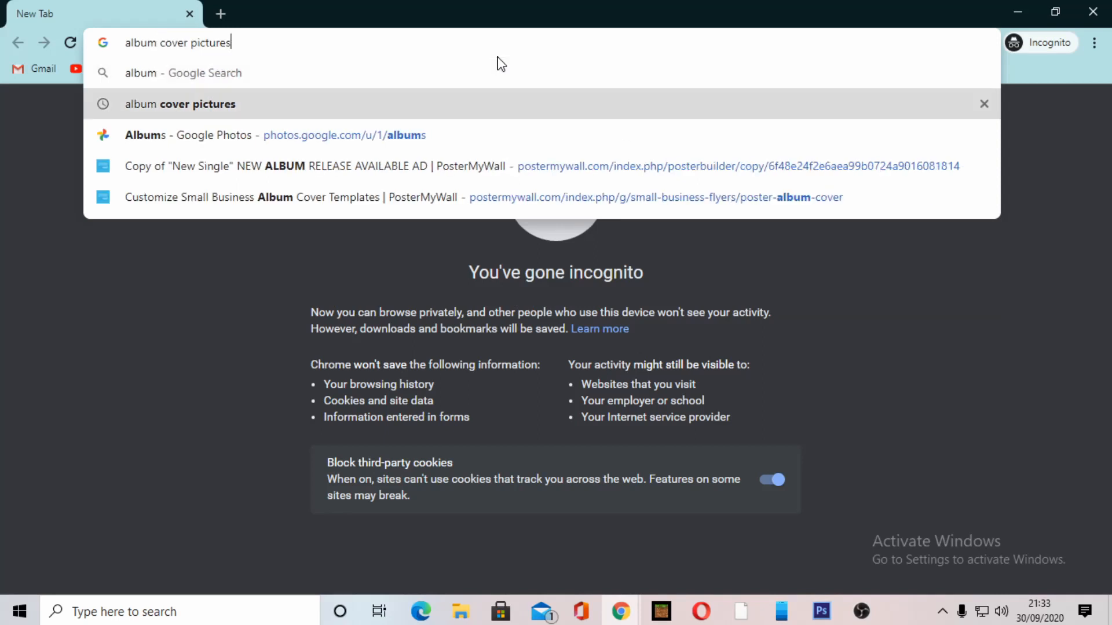
pyautogui.press('Return')
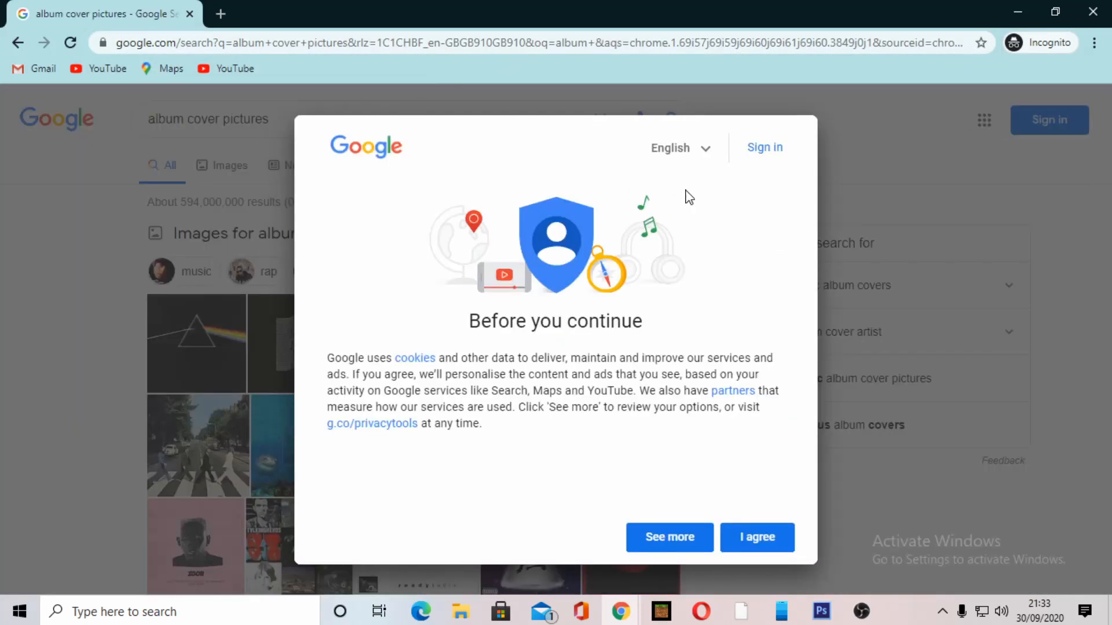
pyautogui.click(733, 540)
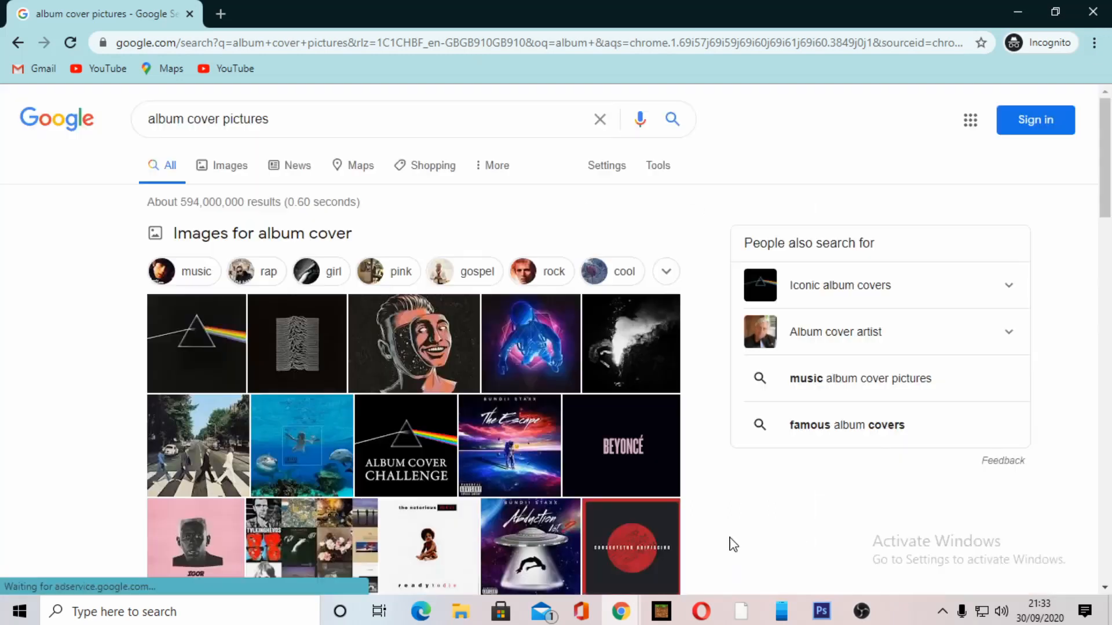
pyautogui.click(202, 166)
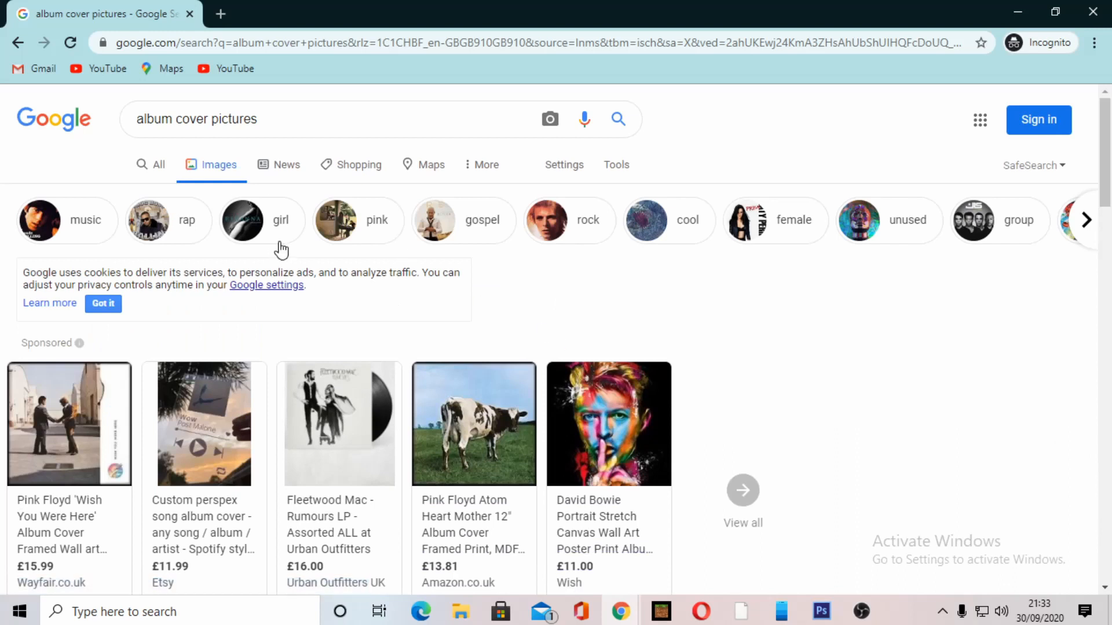
# Browse the album cover image results, examining their artwork, titles and layouts for design inspiration
pyautogui.scroll(-7, 675, 280)
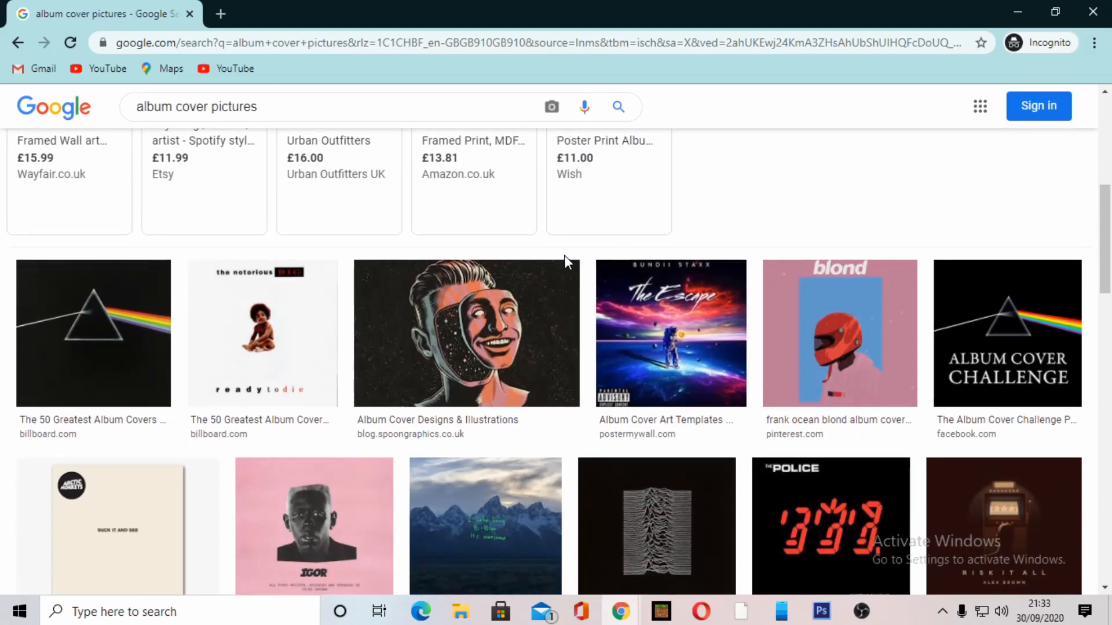
pyautogui.scroll(-3, 706, 237)
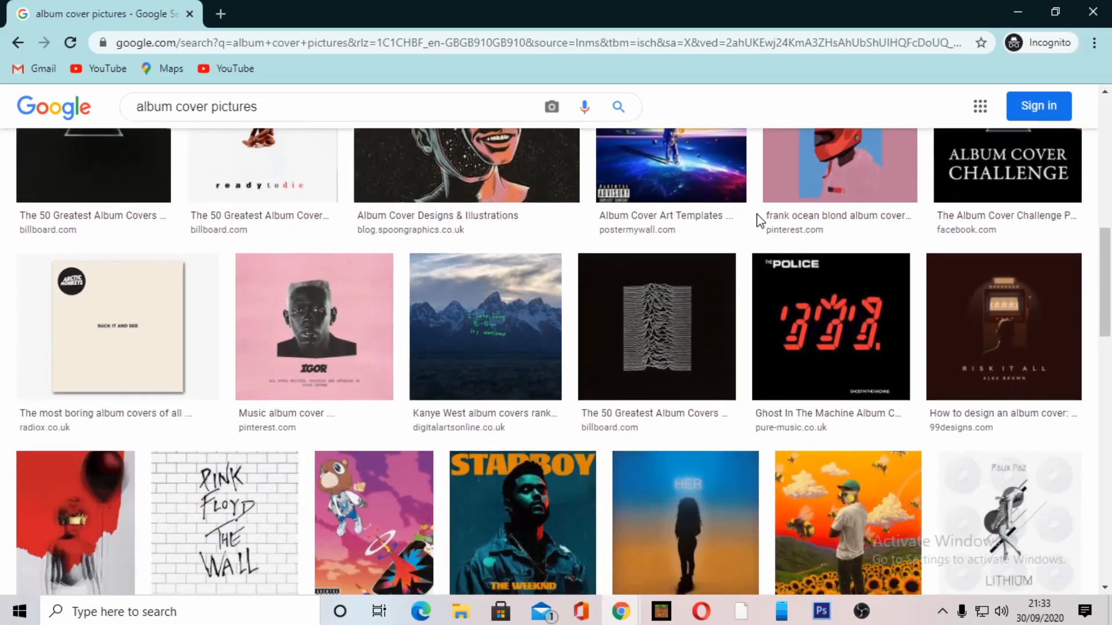
pyautogui.scroll(1, 706, 238)
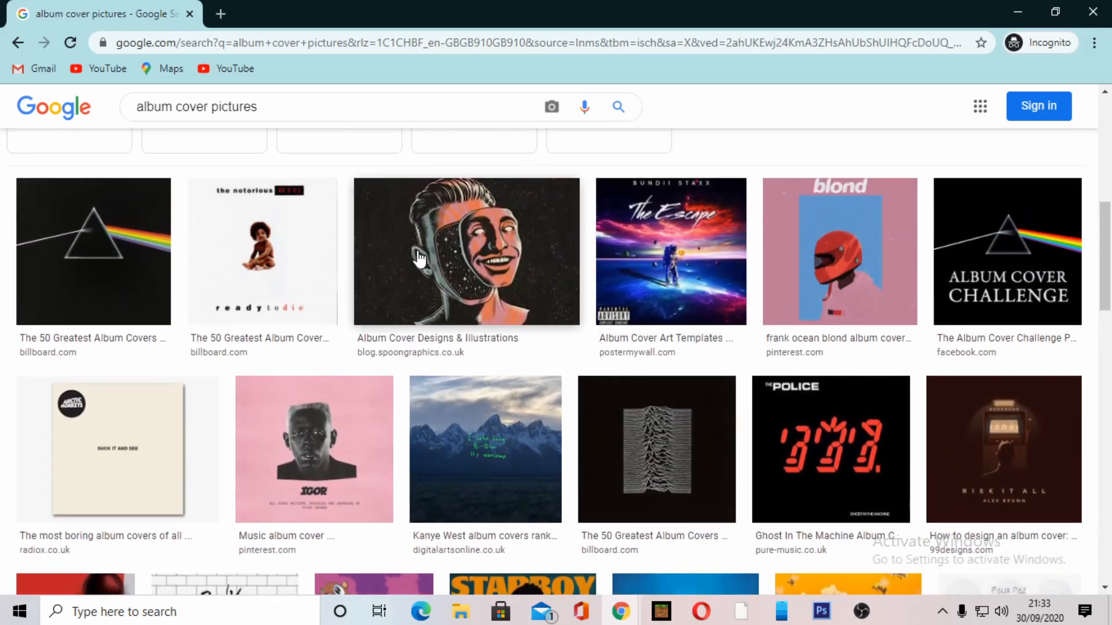
pyautogui.scroll(-1, 851, 232)
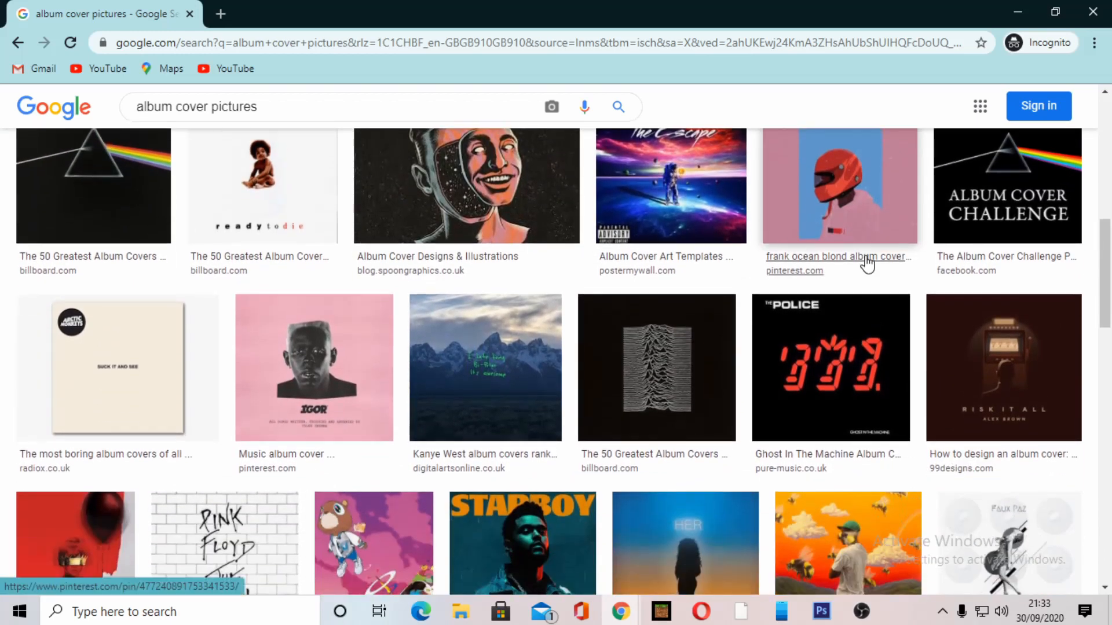
pyautogui.scroll(1, 867, 263)
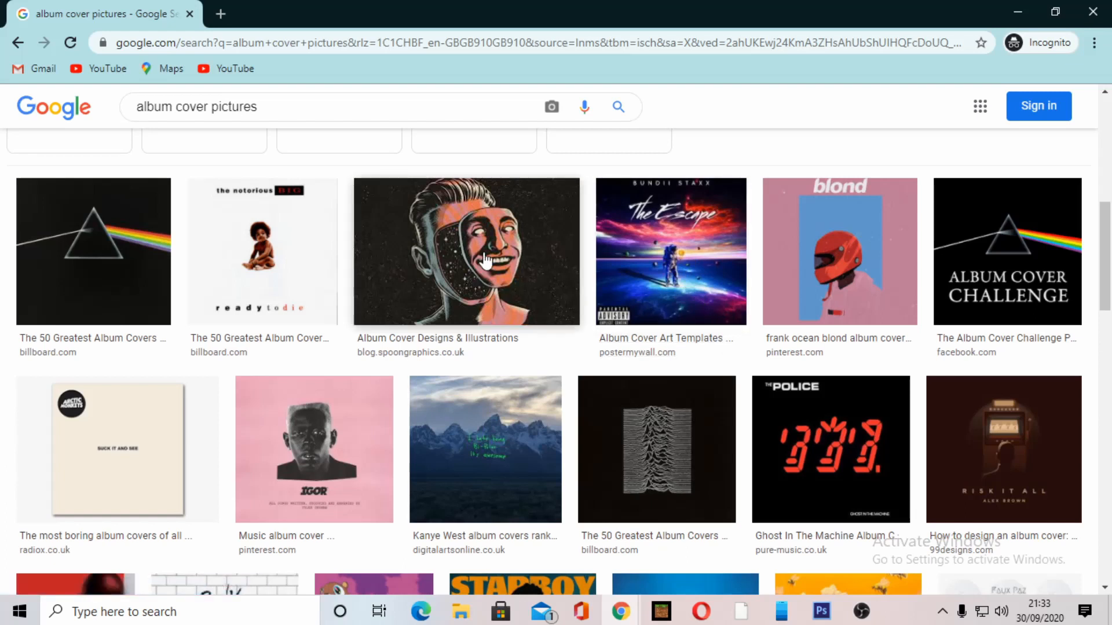
pyautogui.scroll(-5, 963, 318)
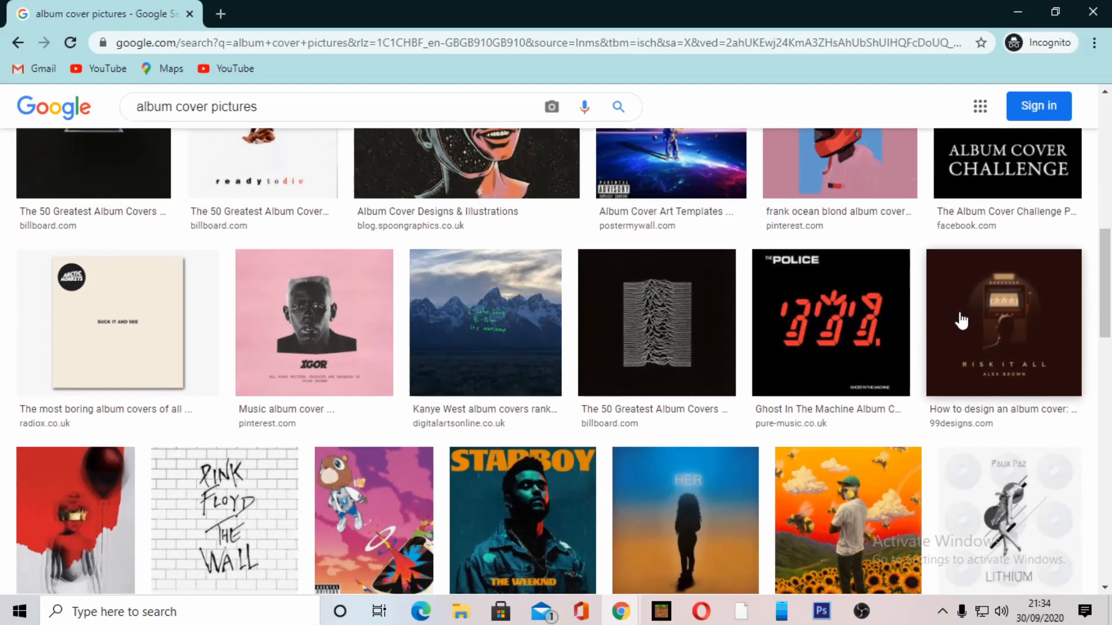
pyautogui.scroll(-2, 418, 238)
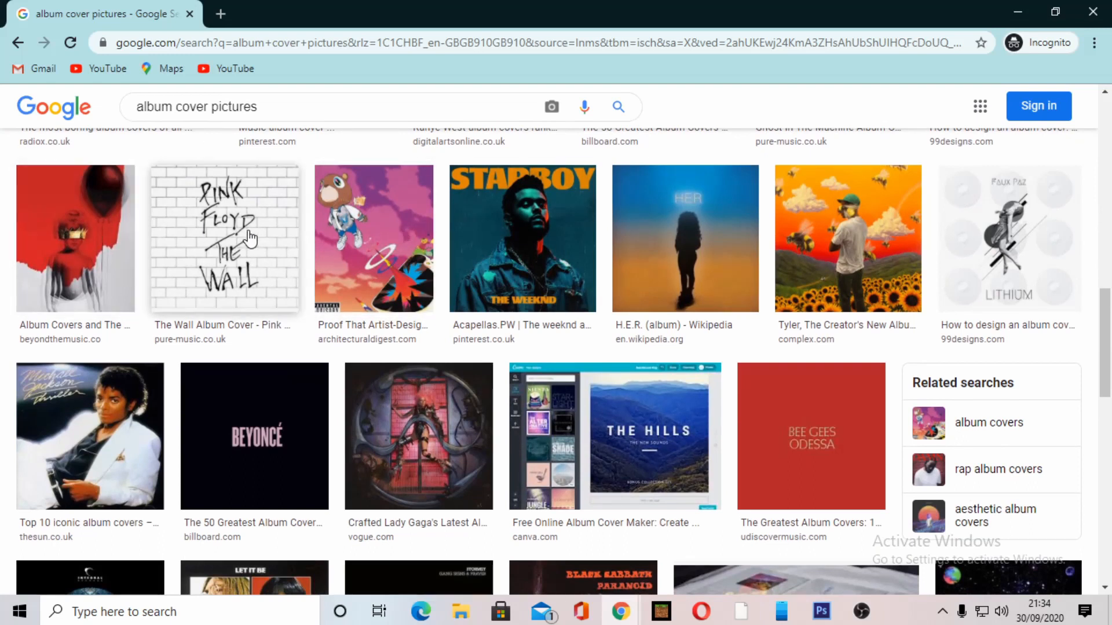
pyautogui.scroll(-4, 302, 249)
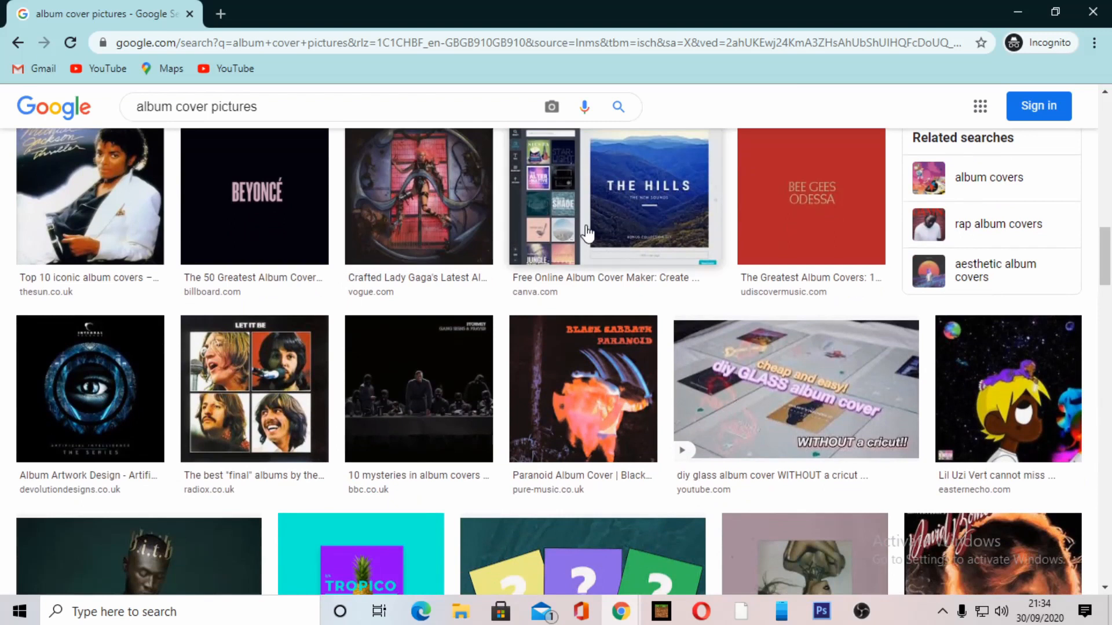
pyautogui.scroll(-3, 654, 219)
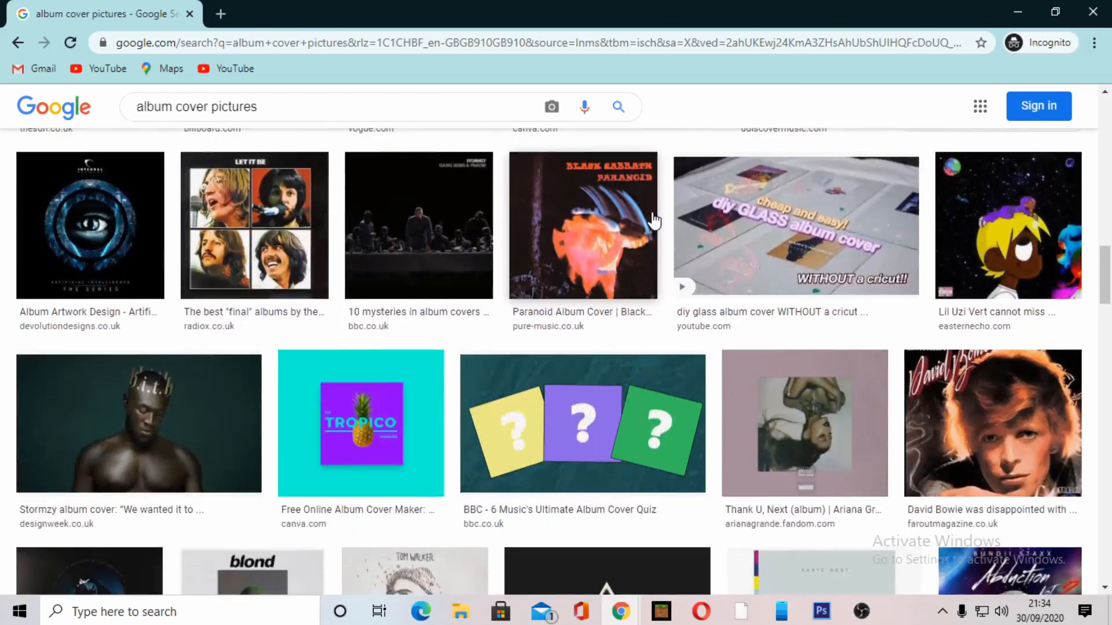
pyautogui.scroll(-2, 654, 219)
pyautogui.scroll(1, 660, 218)
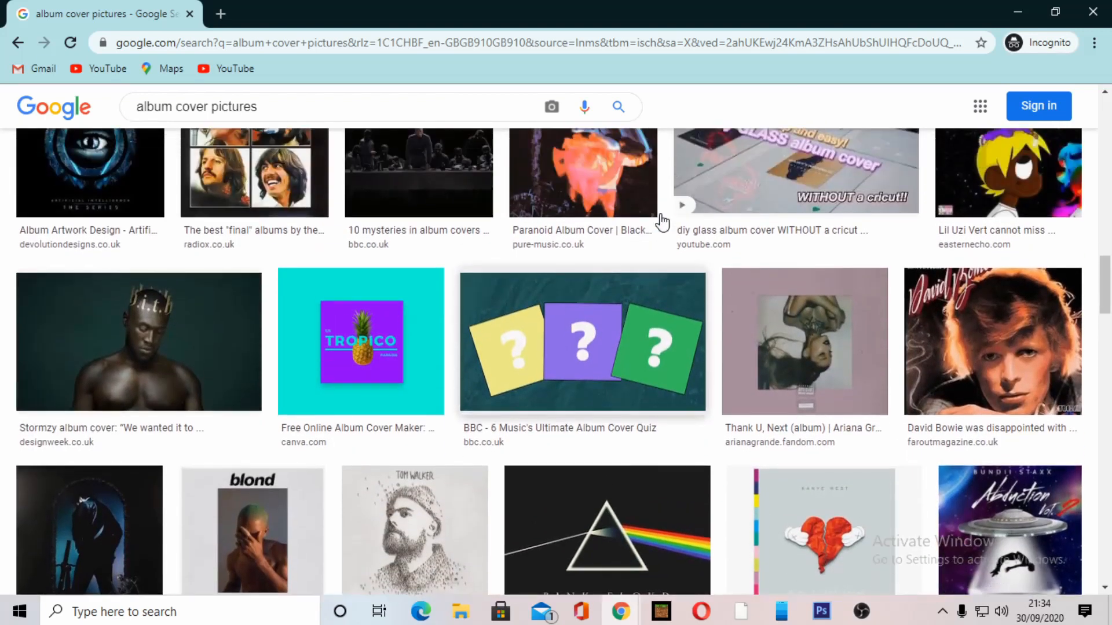
pyautogui.scroll(7, 658, 219)
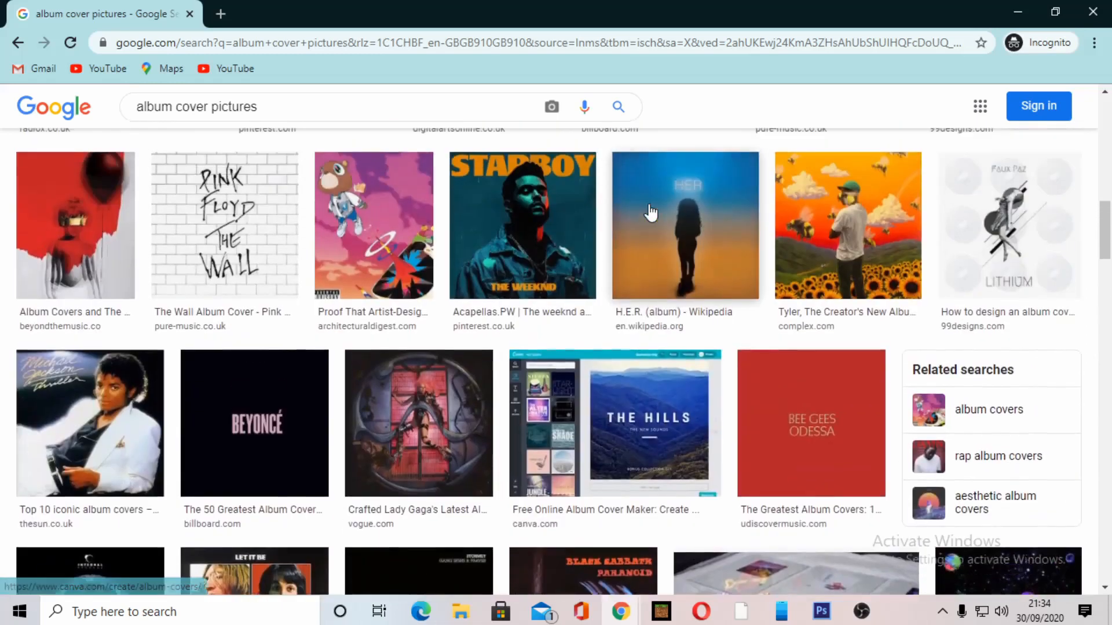
# Close the incognito and regular Chrome windows and return to the blank Photoshop document
pyautogui.scroll(3, 650, 213)
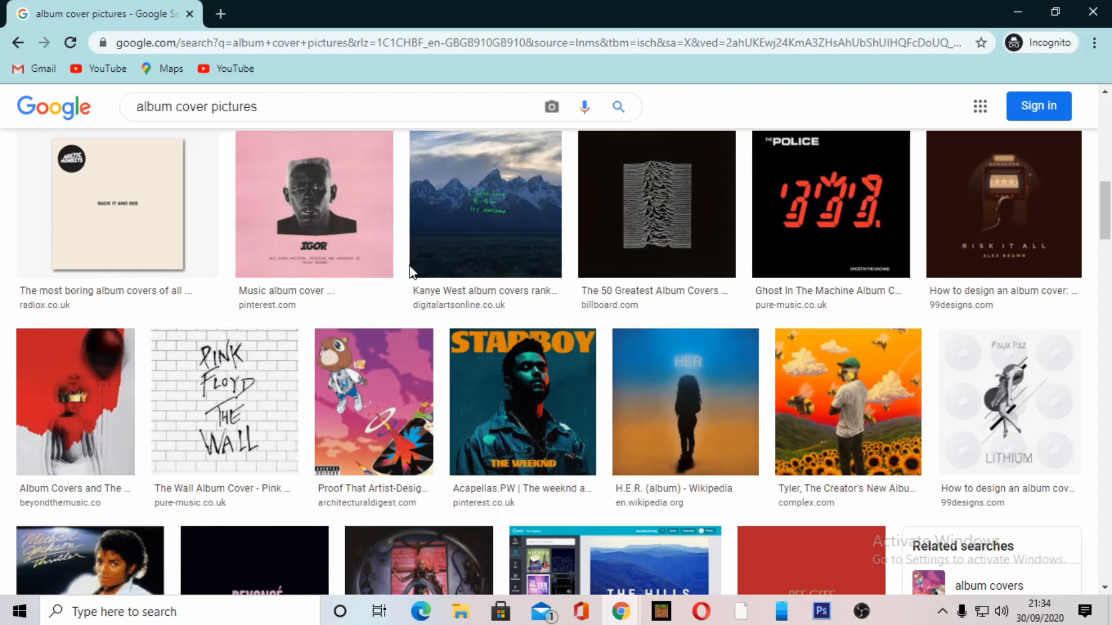
pyautogui.scroll(3, 329, 342)
pyautogui.scroll(7, 236, 360)
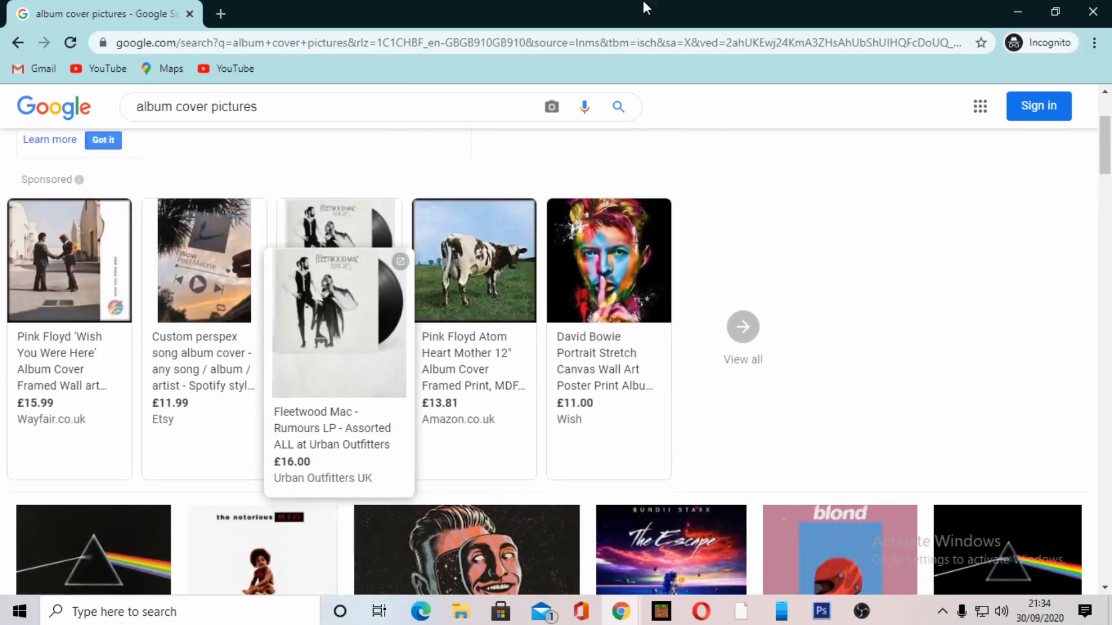
pyautogui.click(1093, 14)
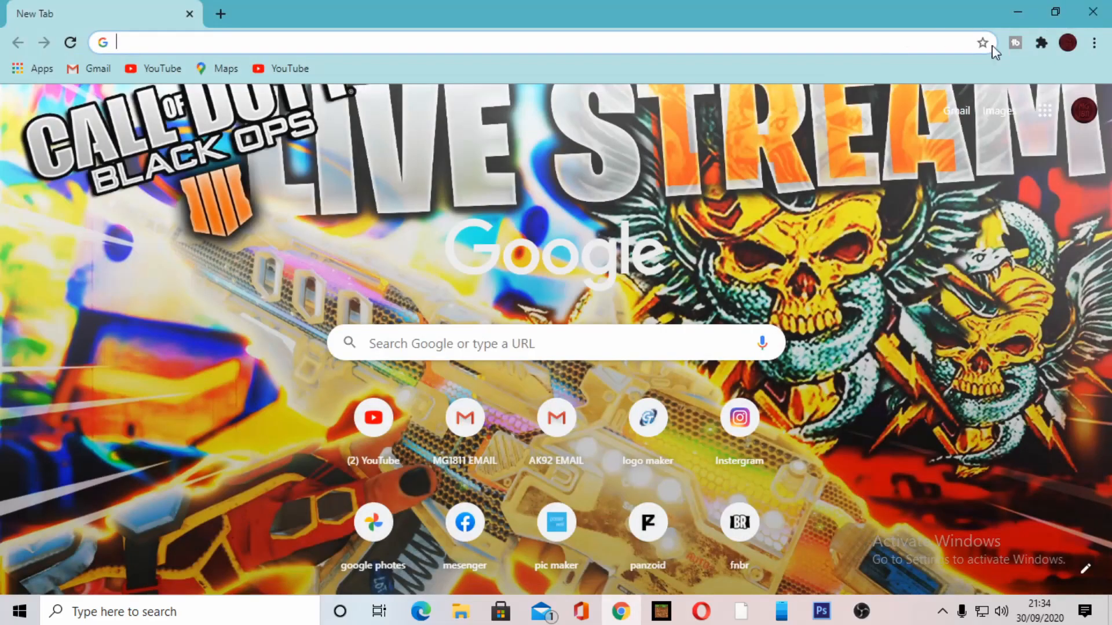
pyautogui.click(1094, 8)
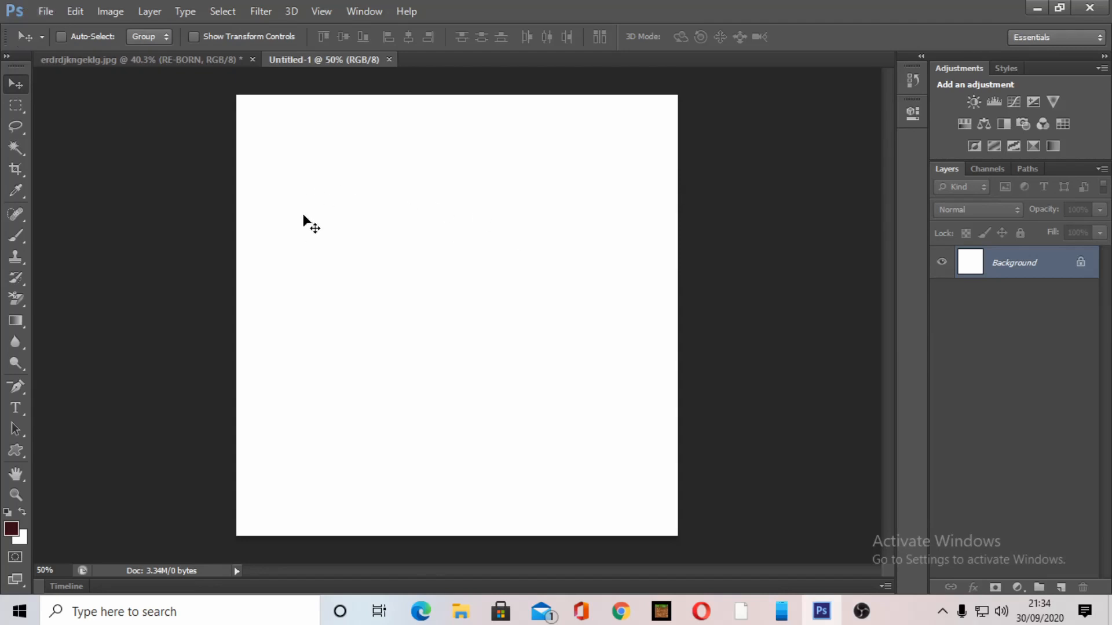
# Place the erdrdjkngeklg image from the YT vid 1 folder in Pictures as the full-canvas background and commit it
pyautogui.click(47, 11)
pyautogui.moveTo(75, 11)
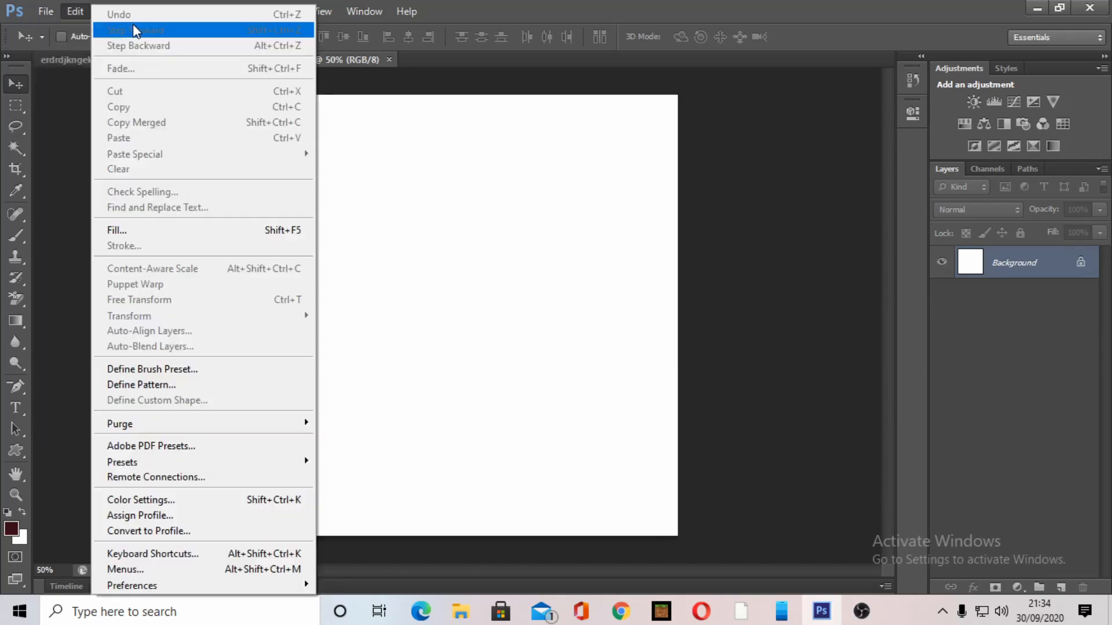
pyautogui.moveTo(40, 8)
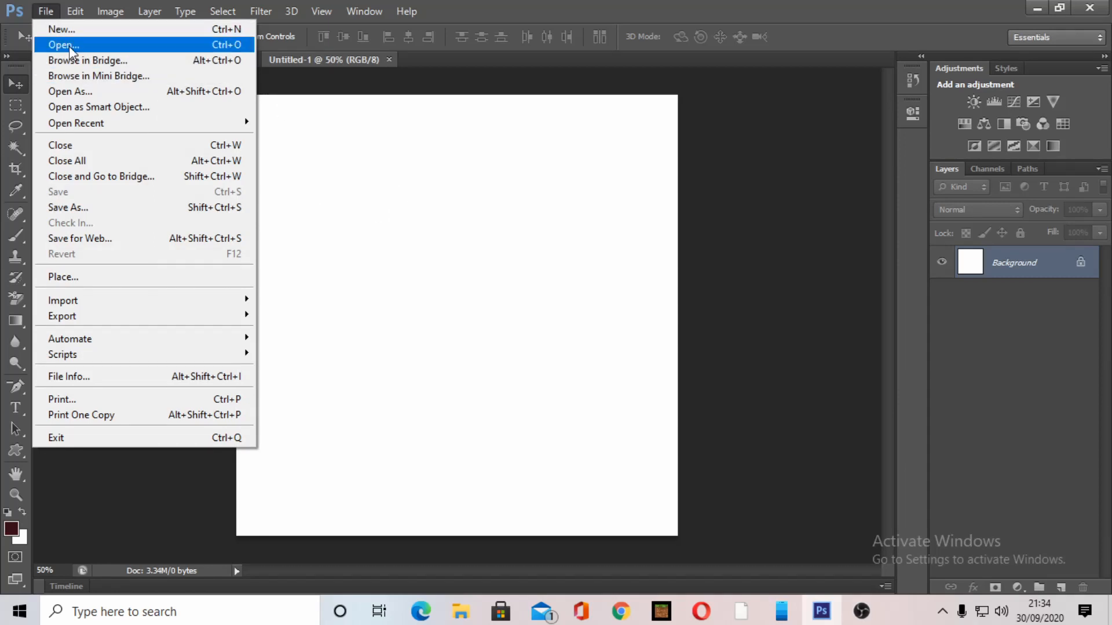
pyautogui.moveTo(87, 305)
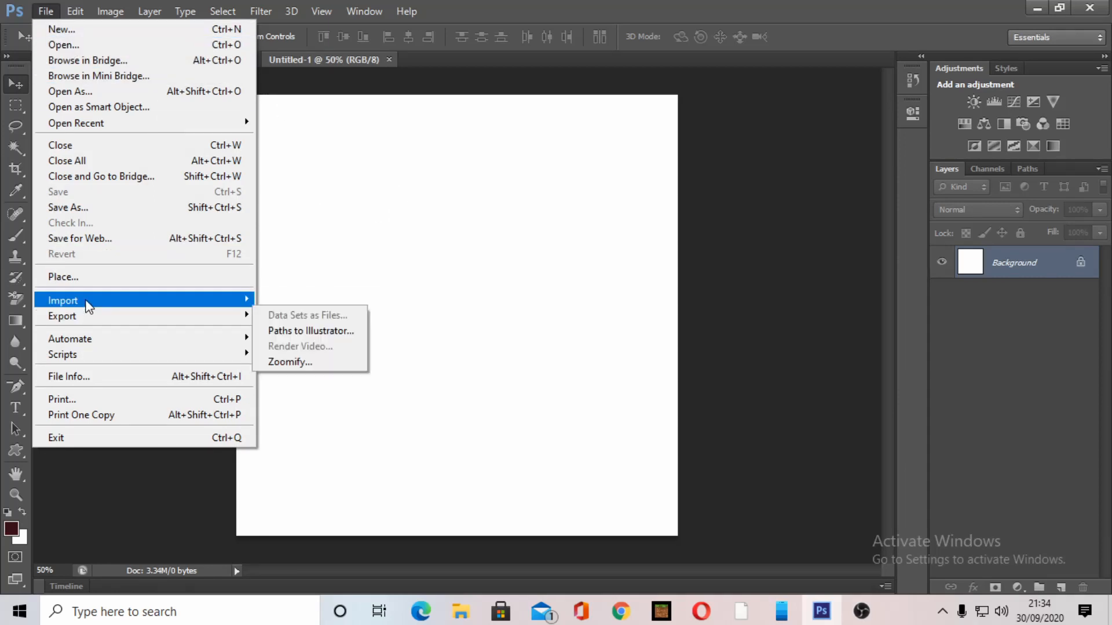
pyautogui.click(98, 278)
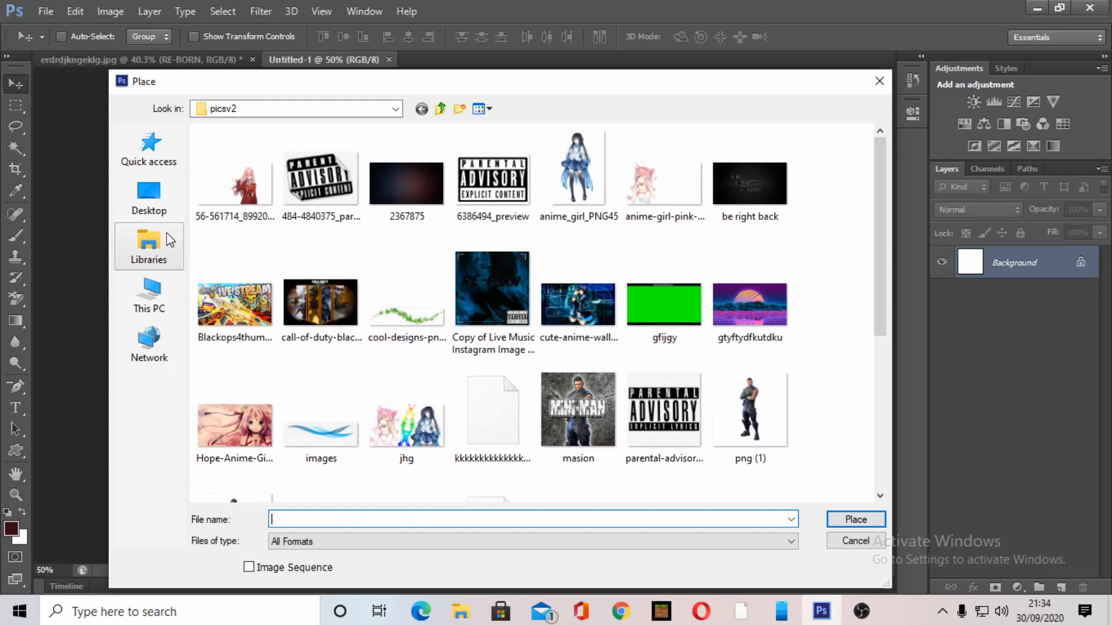
pyautogui.click(159, 265)
pyautogui.click(150, 289)
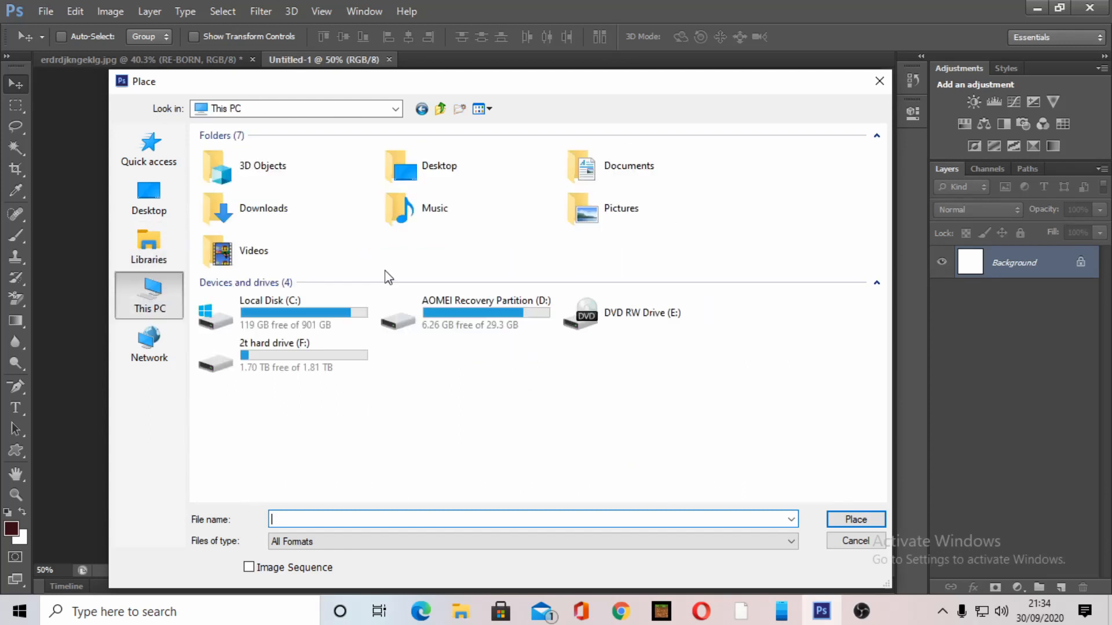
pyautogui.doubleClick(599, 226)
pyautogui.doubleClick(736, 192)
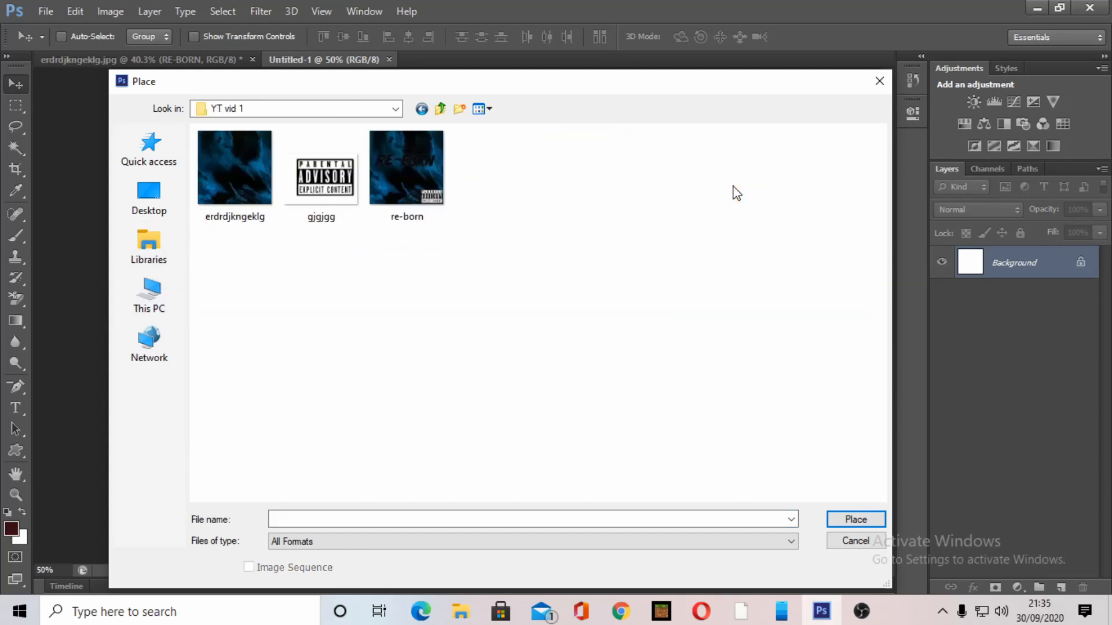
pyautogui.doubleClick(249, 183)
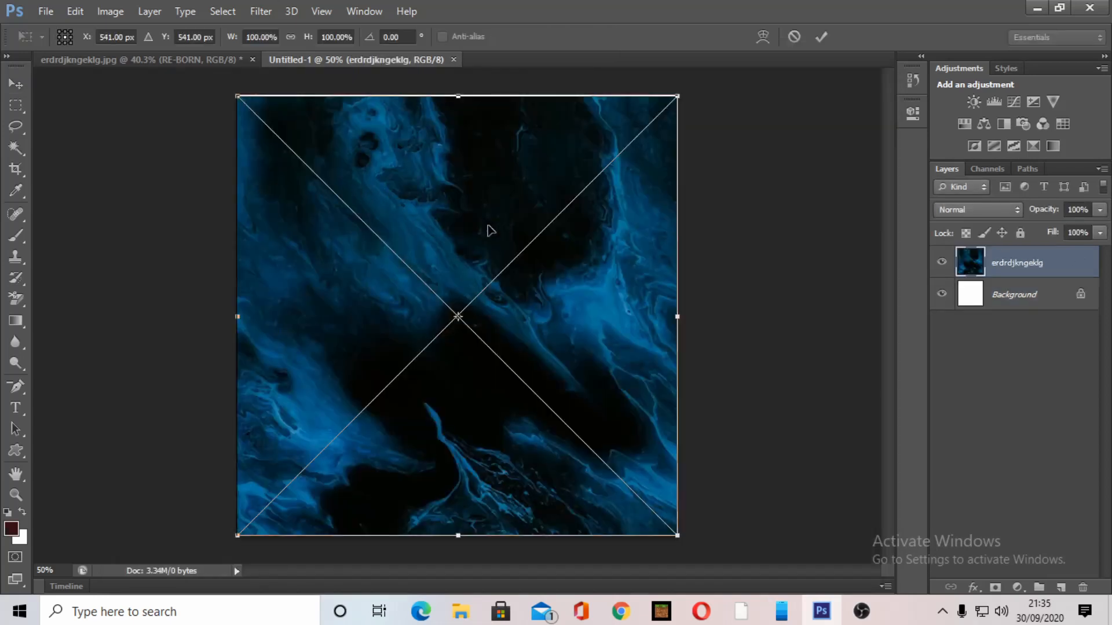
pyautogui.click(21, 83)
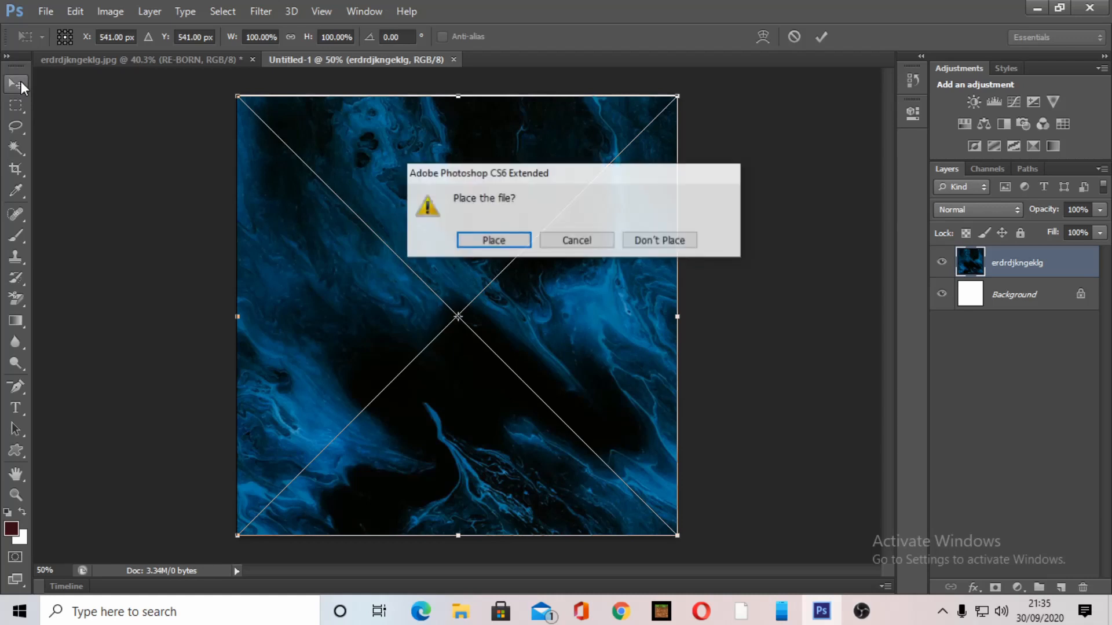
pyautogui.click(491, 242)
pyautogui.moveTo(509, 239); pyautogui.dragTo(544, 238)
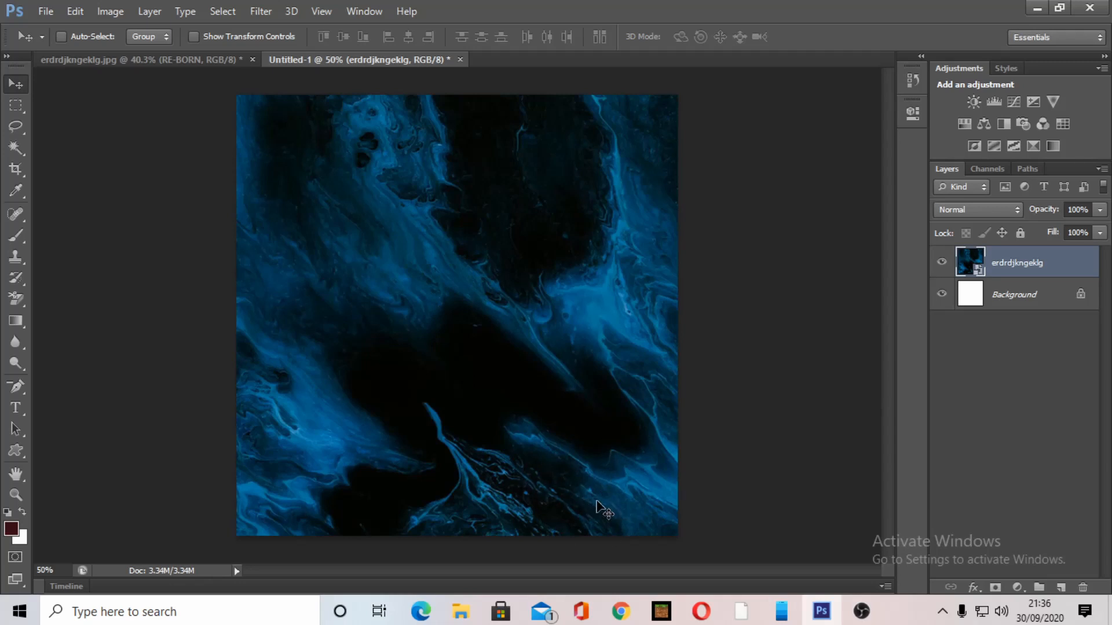
pyautogui.click(45, 11)
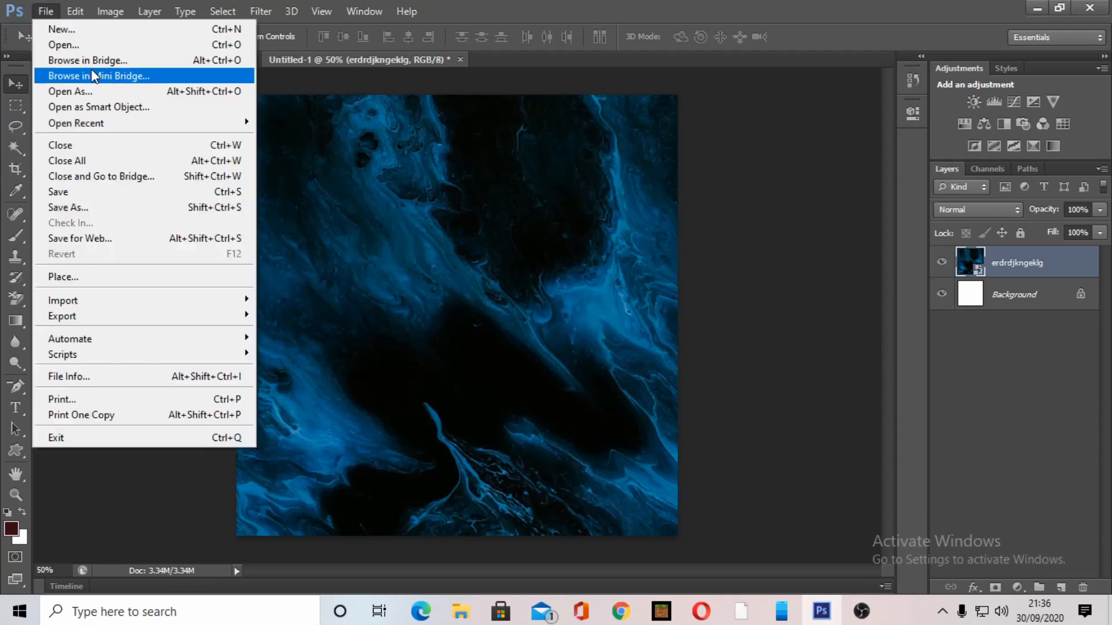
pyautogui.click(91, 278)
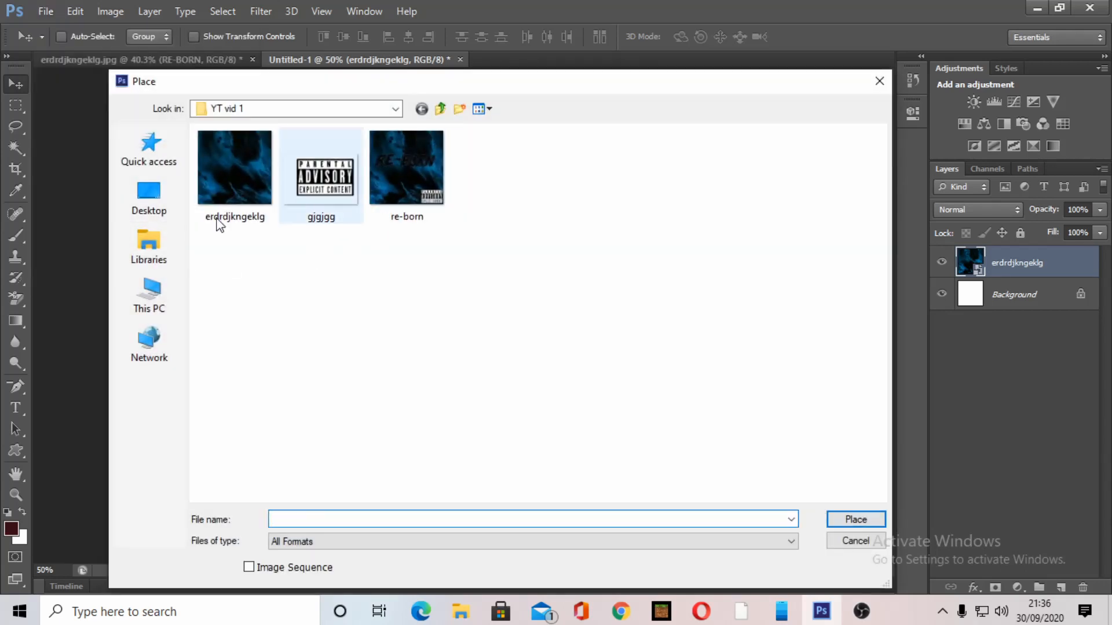
pyautogui.doubleClick(328, 191)
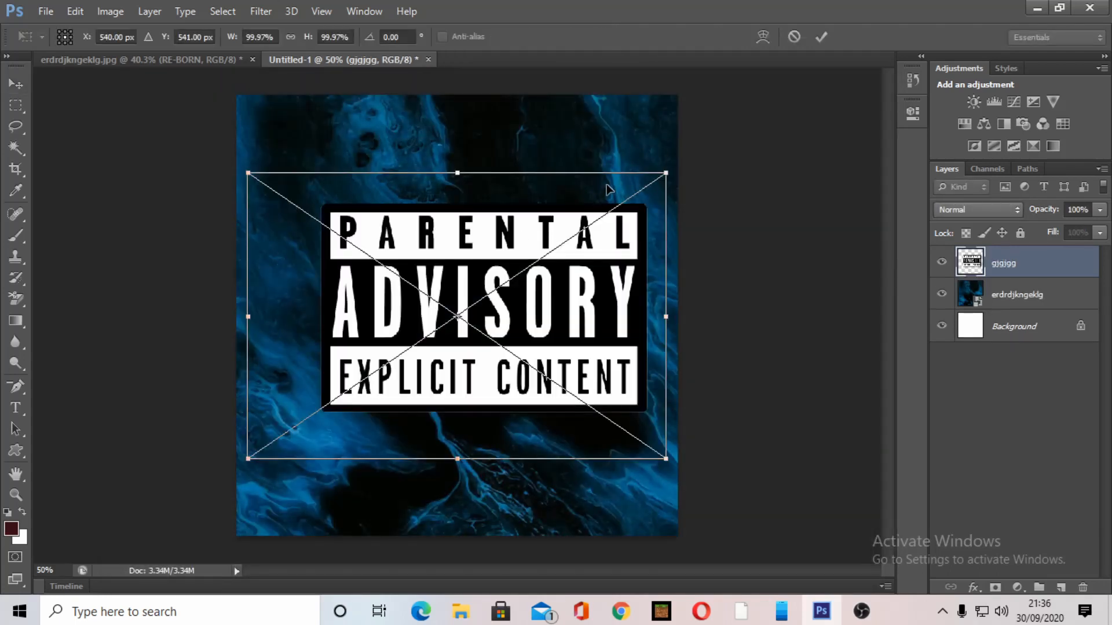
pyautogui.moveTo(664, 177); pyautogui.dragTo(711, 172)
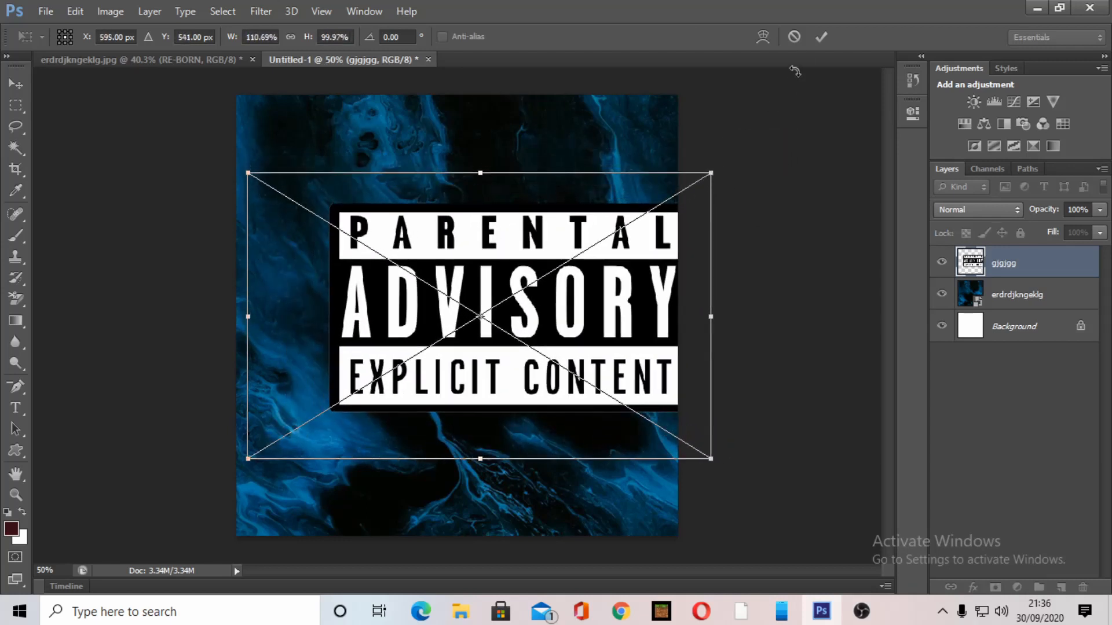
pyautogui.click(794, 38)
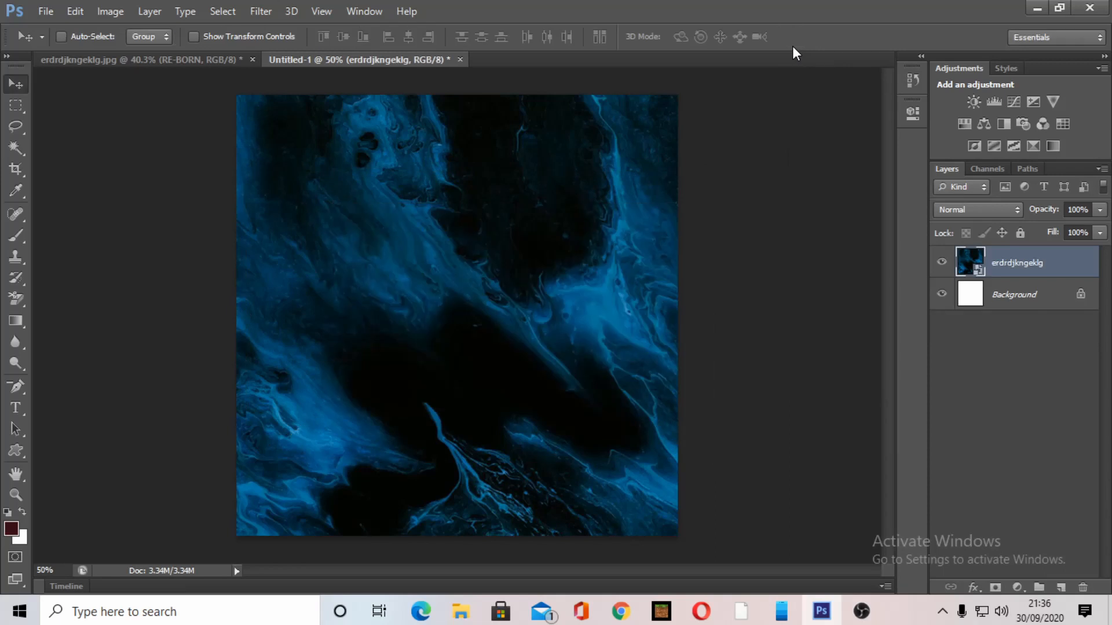
# Place the gjgjgg Parental Advisory image, scale it to about 53% wide by 54% high, and position it in the artwork's lower-right corner
pyautogui.click(46, 11)
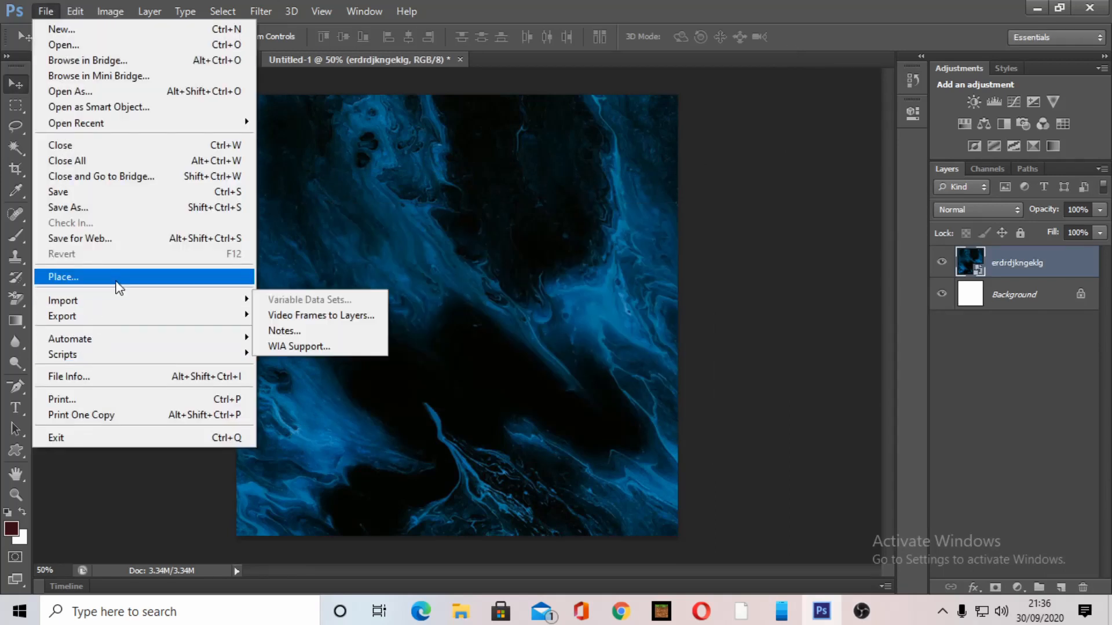
pyautogui.click(118, 278)
pyautogui.doubleClick(334, 173)
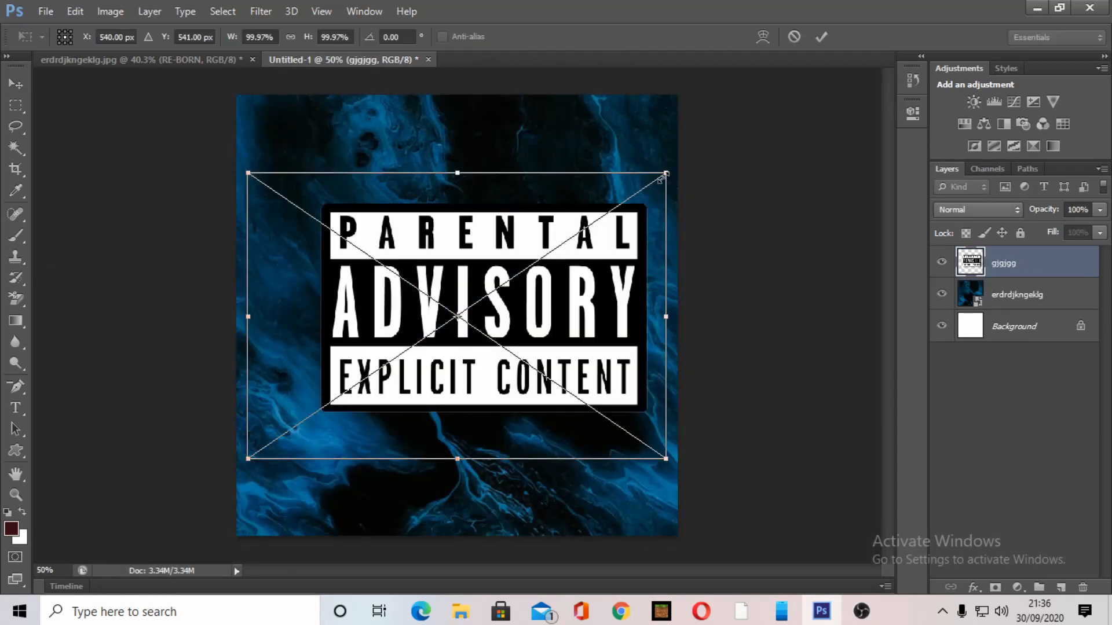
pyautogui.moveTo(661, 180); pyautogui.dragTo(426, 304)
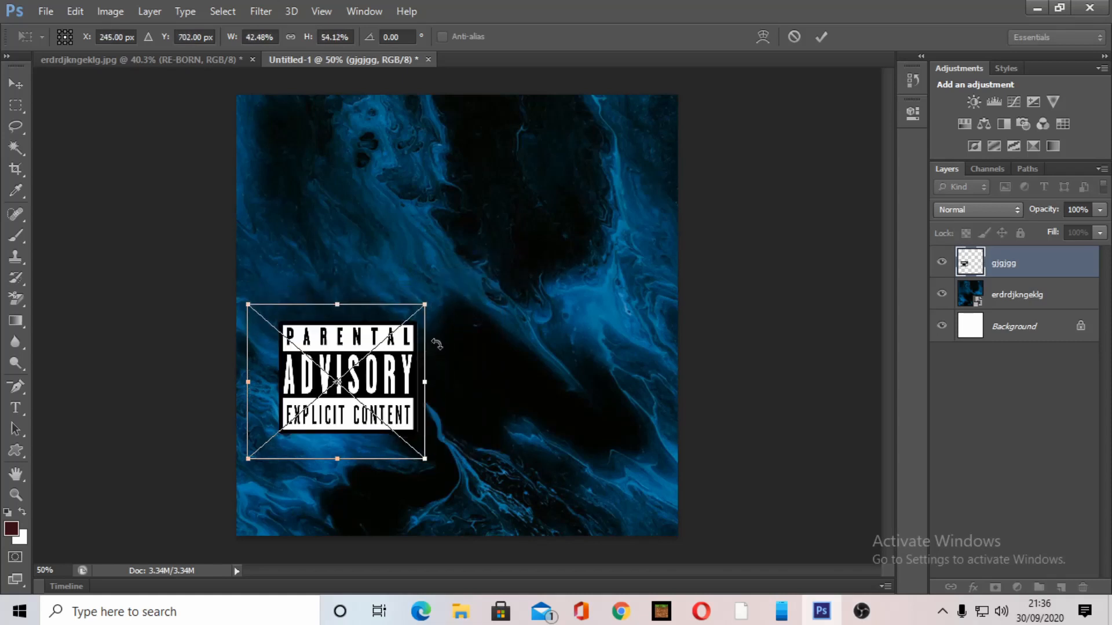
pyautogui.moveTo(425, 382); pyautogui.dragTo(672, 467)
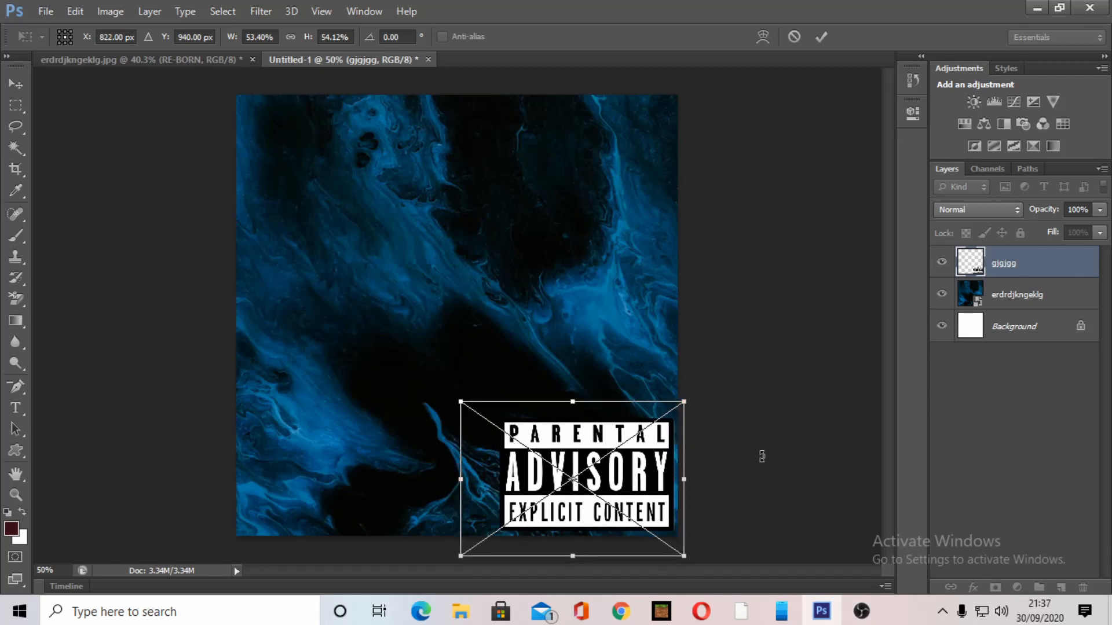
pyautogui.press('Return')
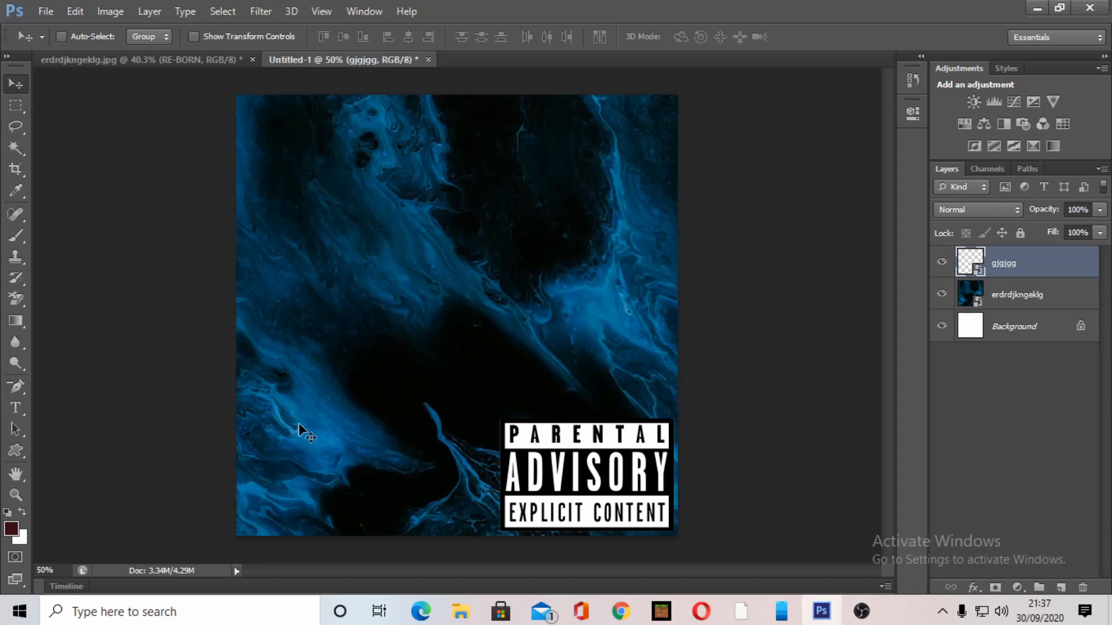
# Add the title text "RE-BORN" in 250 pt Halloween Night, starting at the canvas's left edge
pyautogui.click(14, 407)
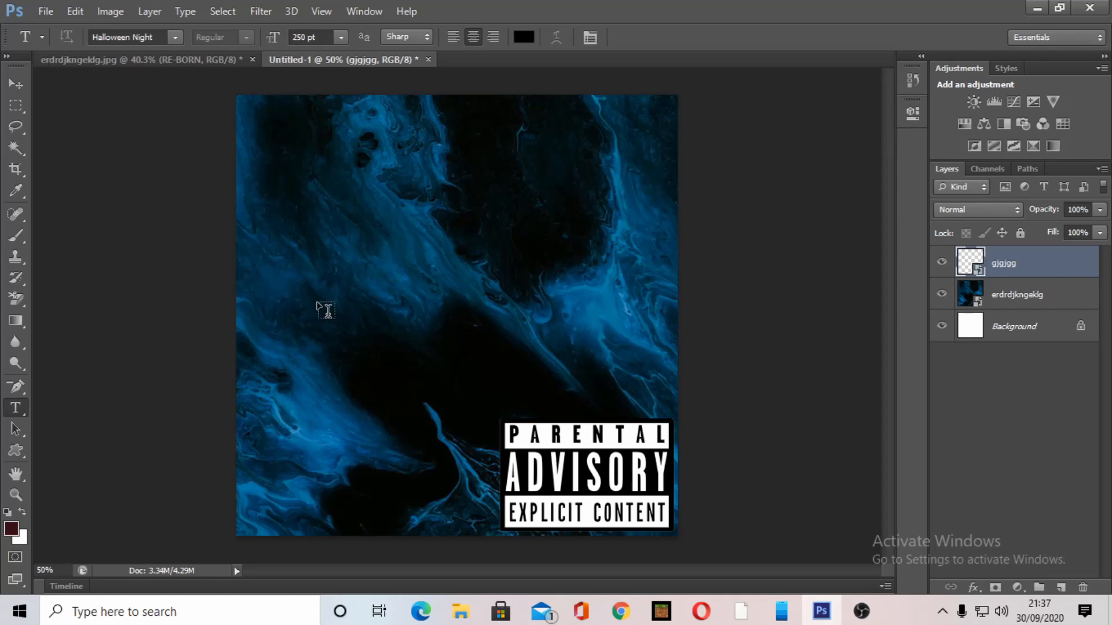
pyautogui.click(246, 333)
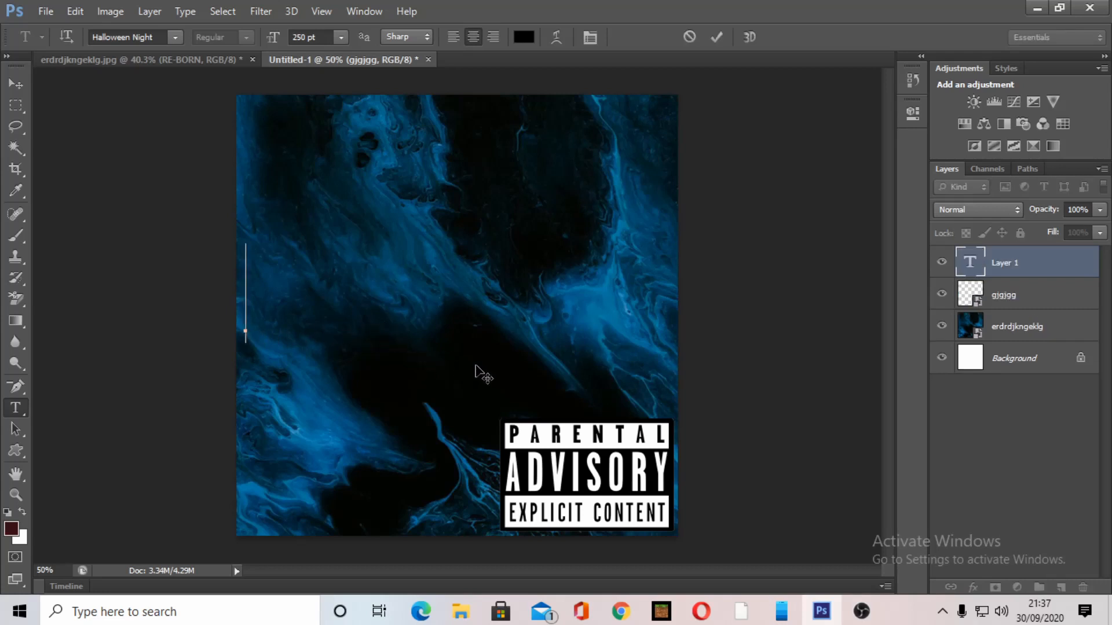
pyautogui.write('RE')
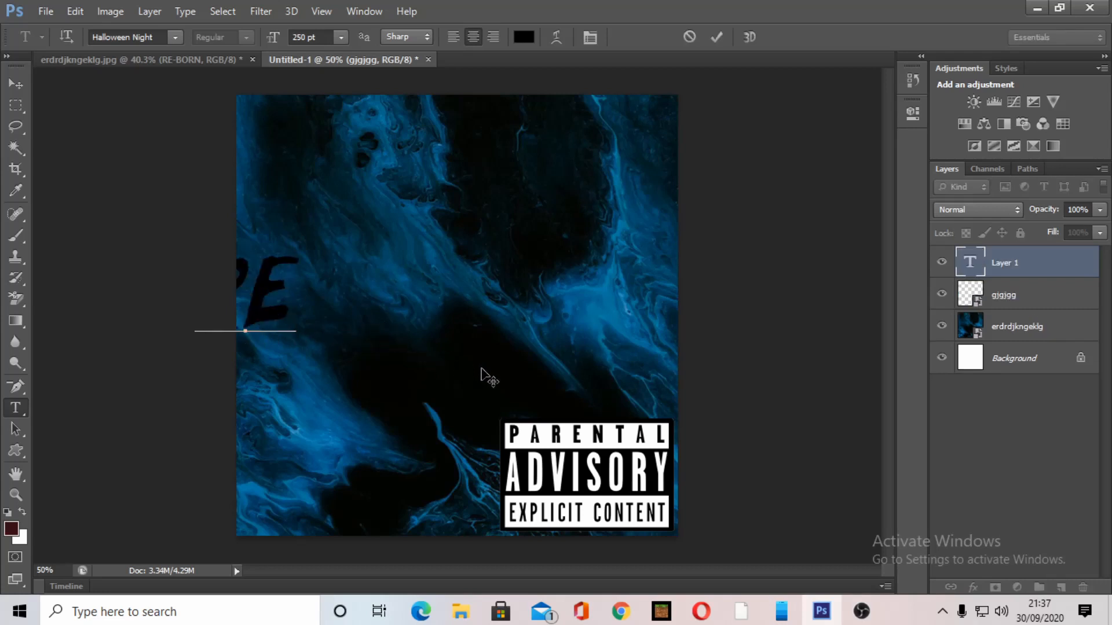
pyautogui.write('-')
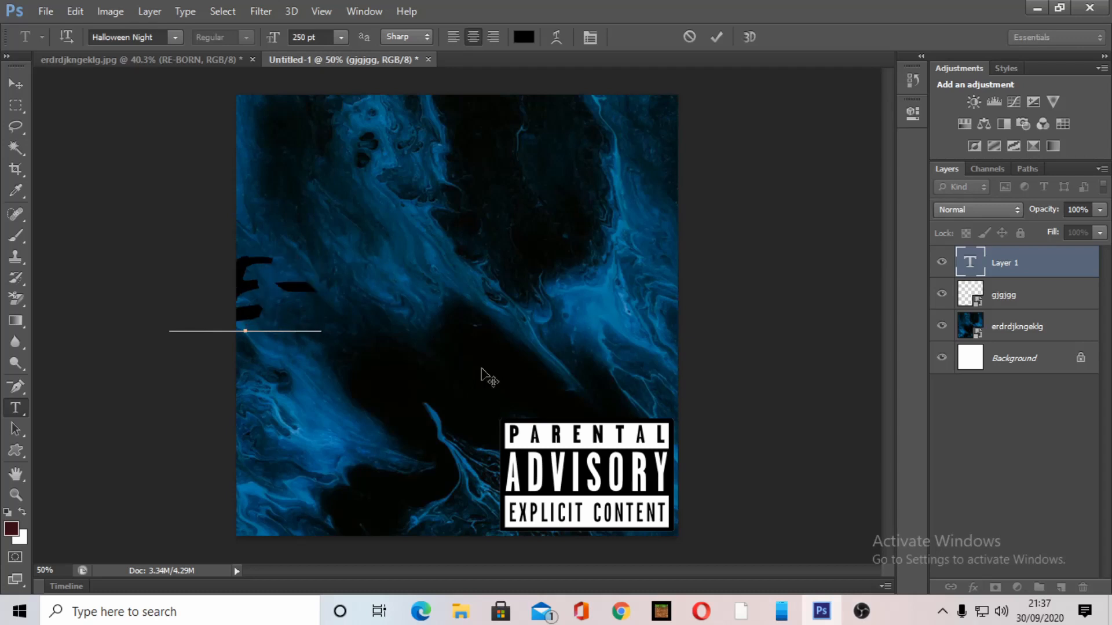
pyautogui.write('BRO')
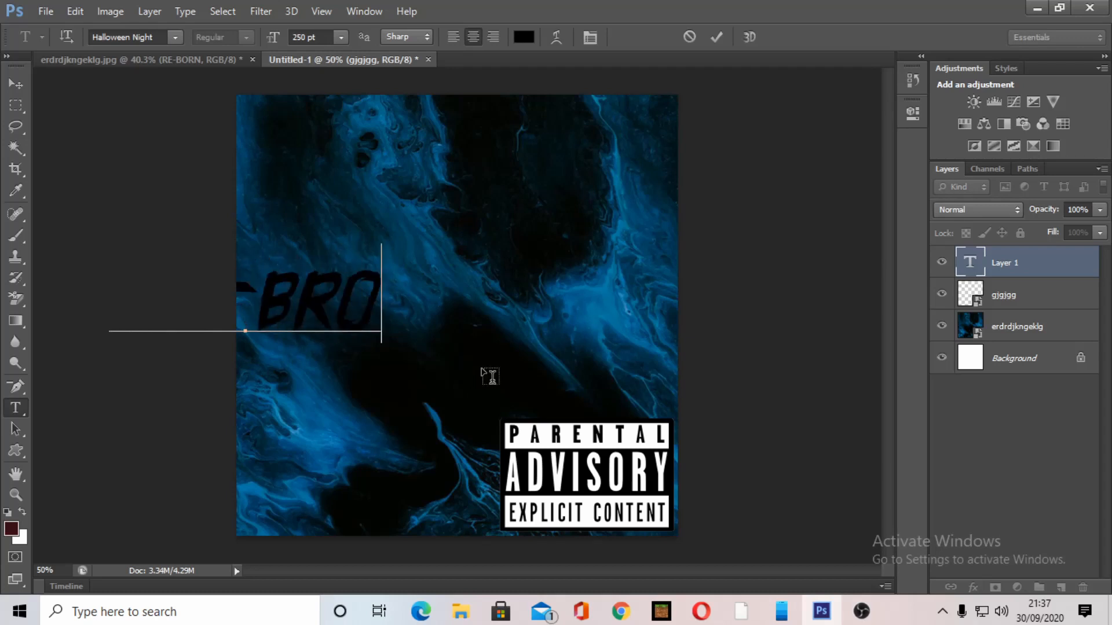
pyautogui.write('N')
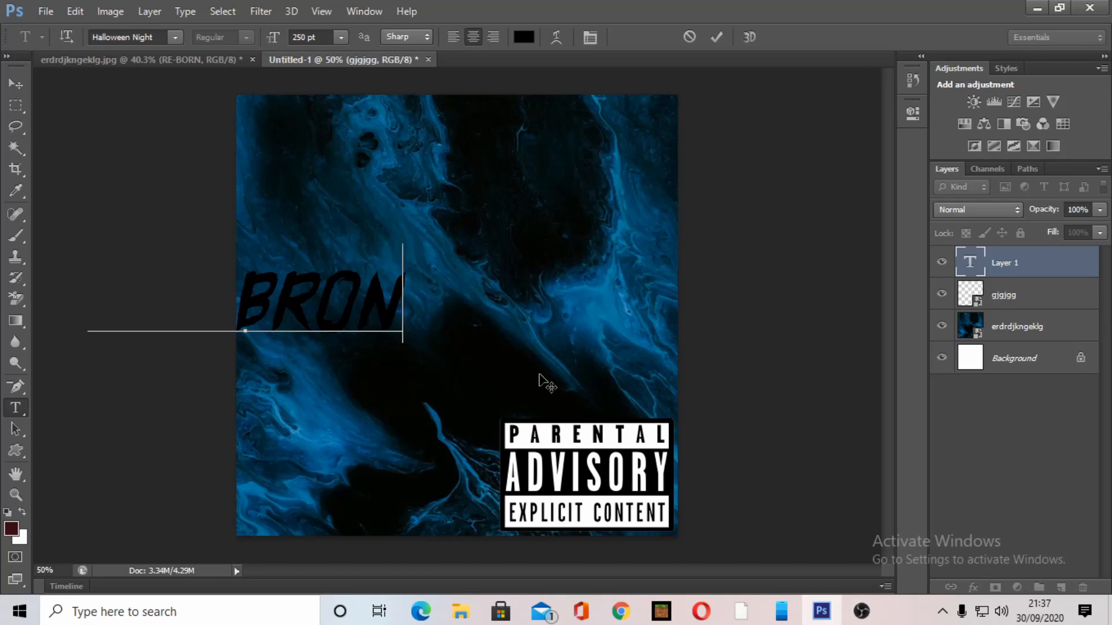
pyautogui.press('BackSpace')
pyautogui.press('BackSpace')
pyautogui.press('BackSpace')
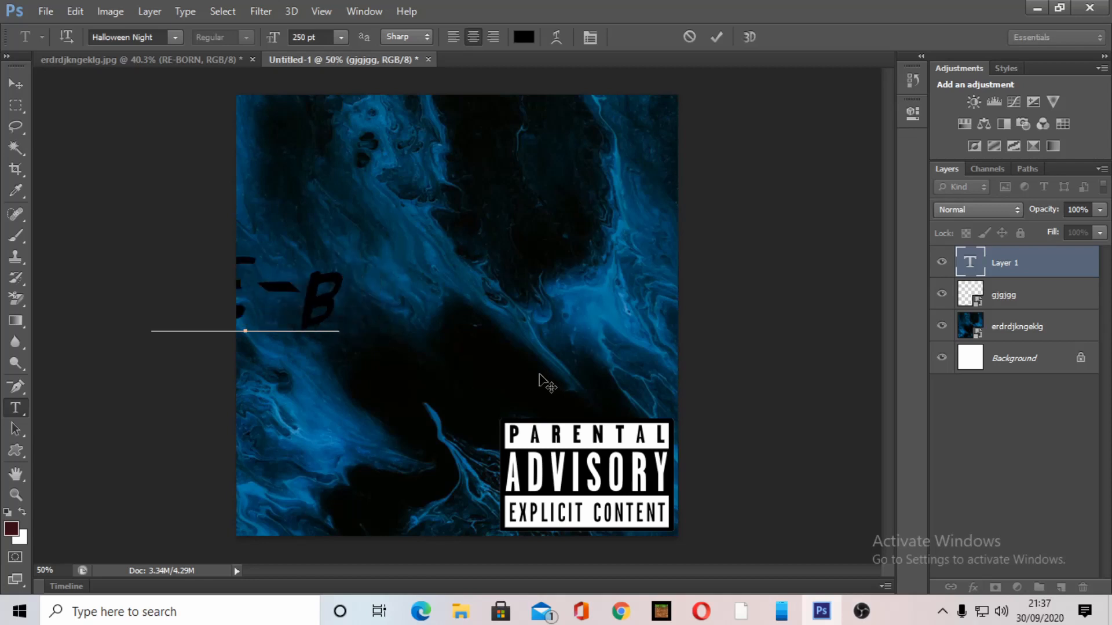
pyautogui.write('ORN')
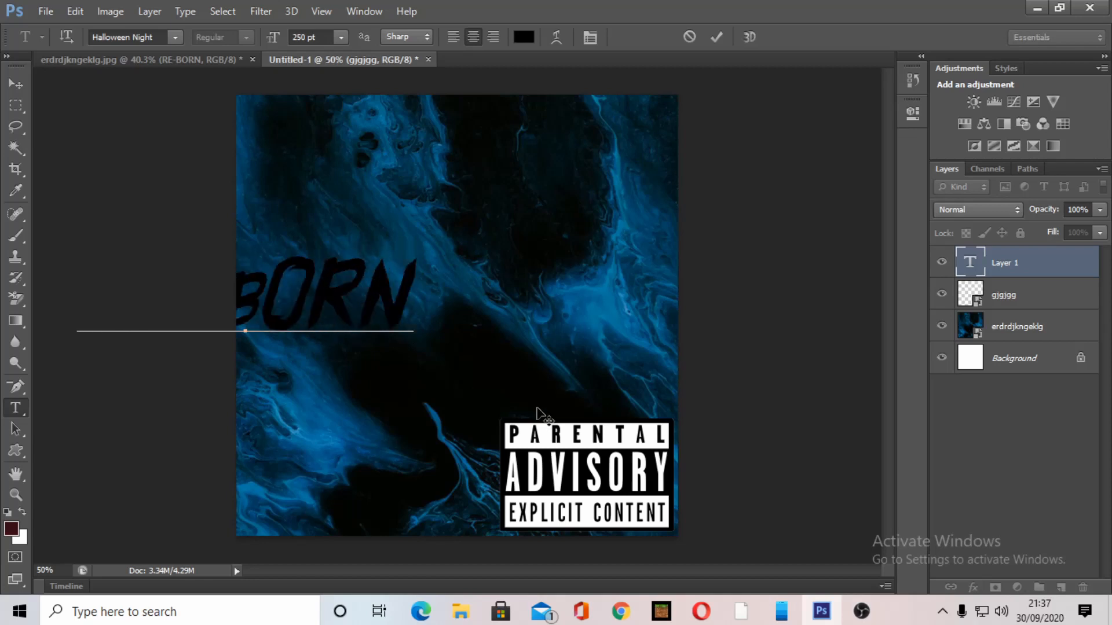
# Retype the B in the title as a full-size capital letter
pyautogui.press('Left')
pyautogui.press('Left')
pyautogui.press('Left')
pyautogui.press('BackSpace')
pyautogui.write('B')
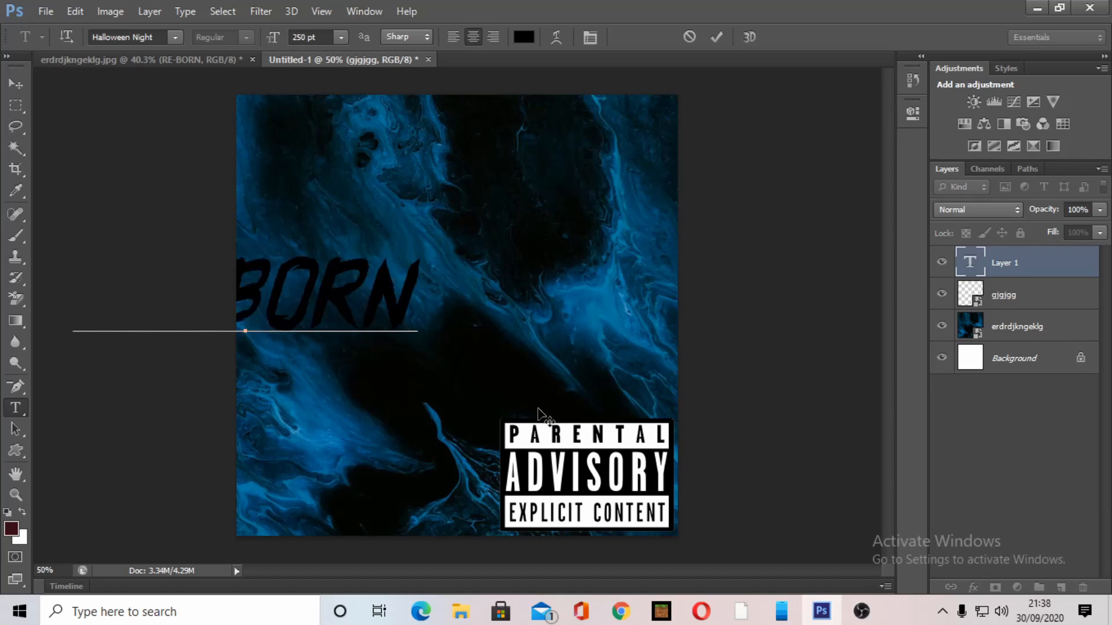
pyautogui.press('Left')
# Move the RE-BORN title to the centre of the canvas, keeping it on a single line
pyautogui.moveTo(464, 325); pyautogui.dragTo(678, 308)
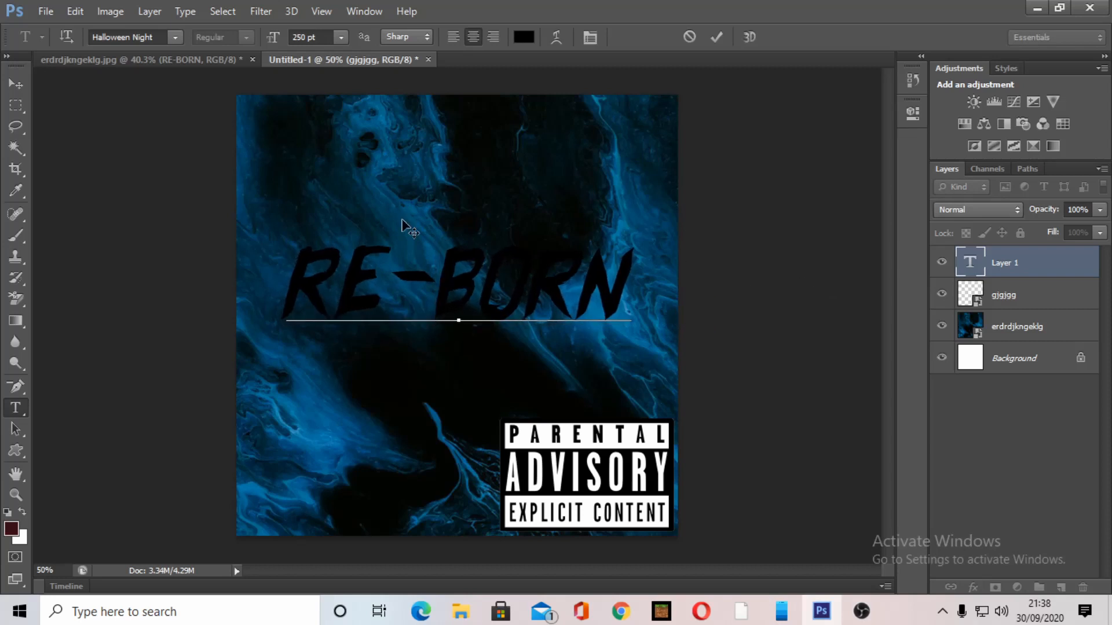
pyautogui.press('Return')
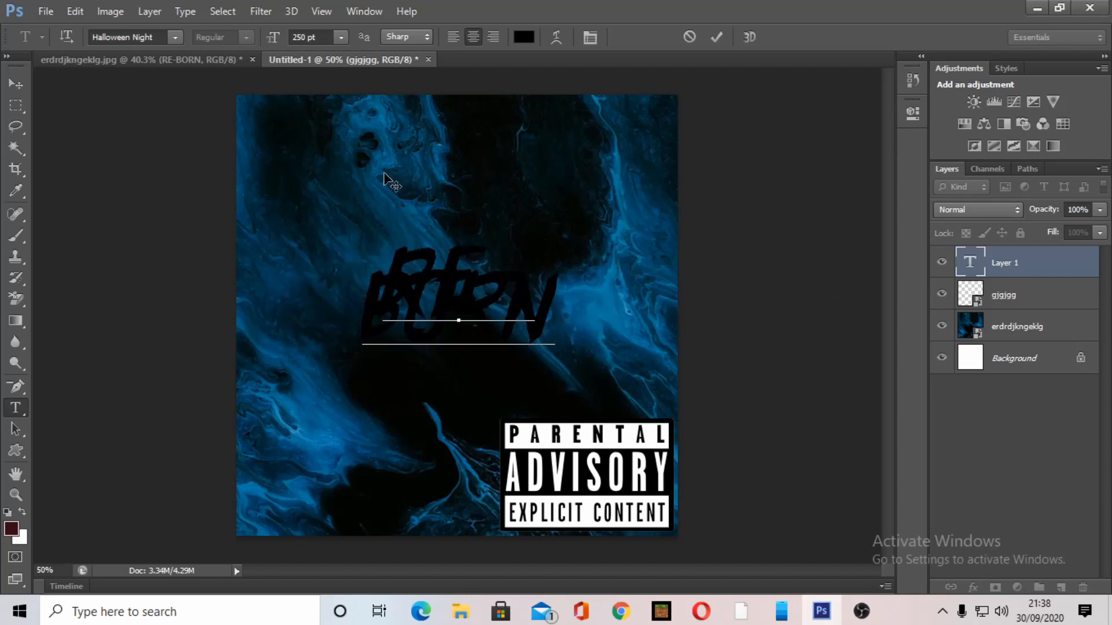
pyautogui.press('BackSpace')
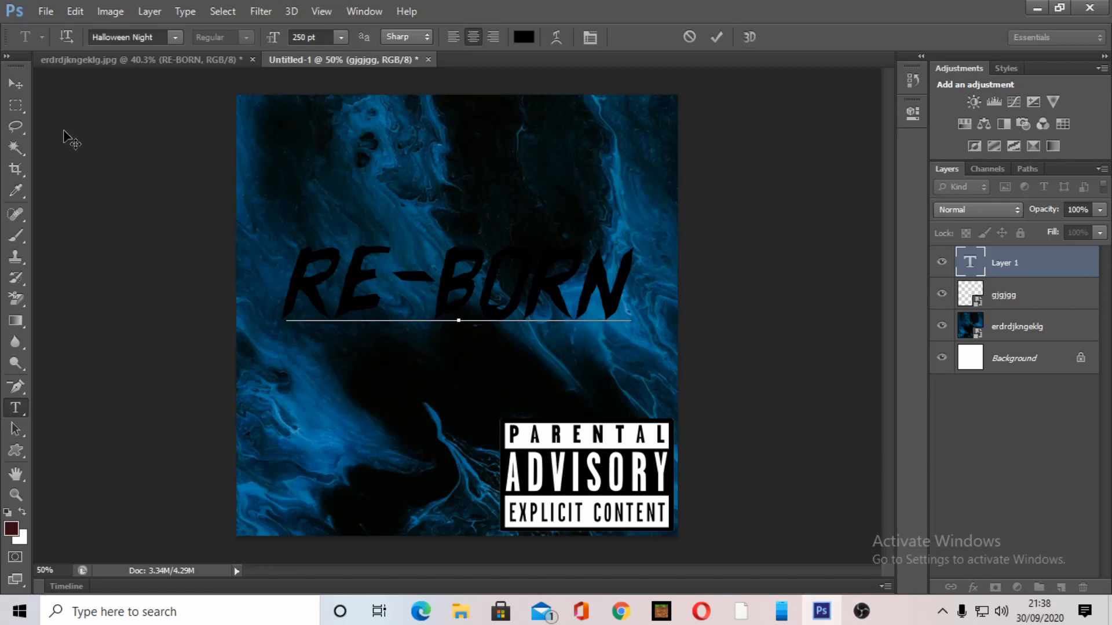
# Commit the RE-BORN title text and nudge it slightly to the left on the canvas
pyautogui.click(20, 82)
pyautogui.moveTo(497, 289)
pyautogui.mouseDown()
pyautogui.moveTo(504, 268)
pyautogui.moveTo(482, 302)
pyautogui.moveTo(495, 289)
pyautogui.mouseUp()
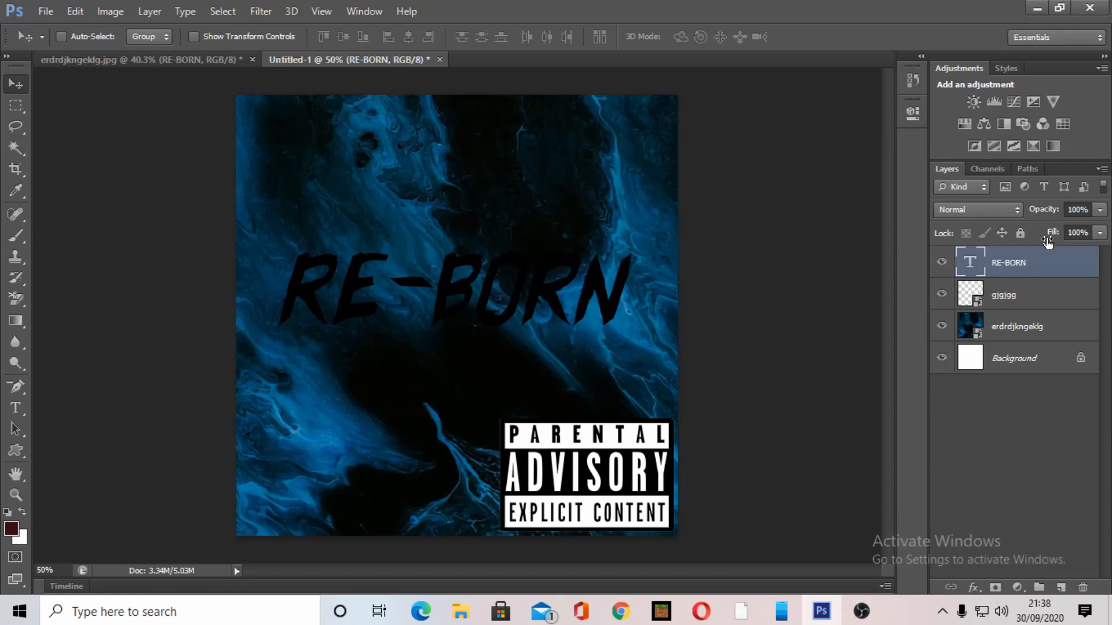
pyautogui.rightClick(1020, 264)
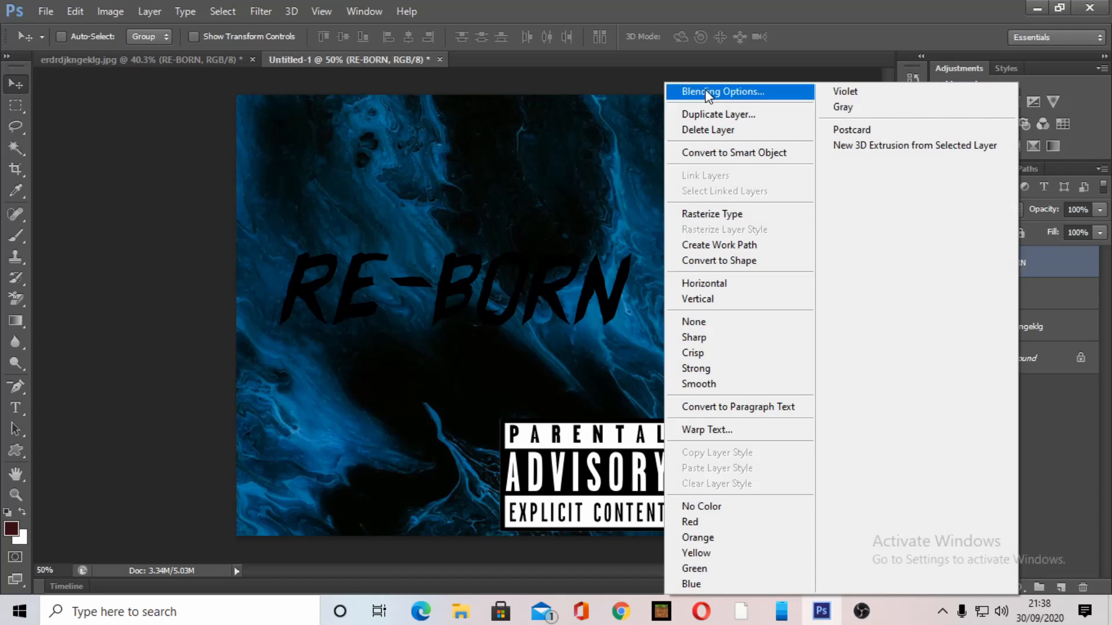
pyautogui.click(722, 97)
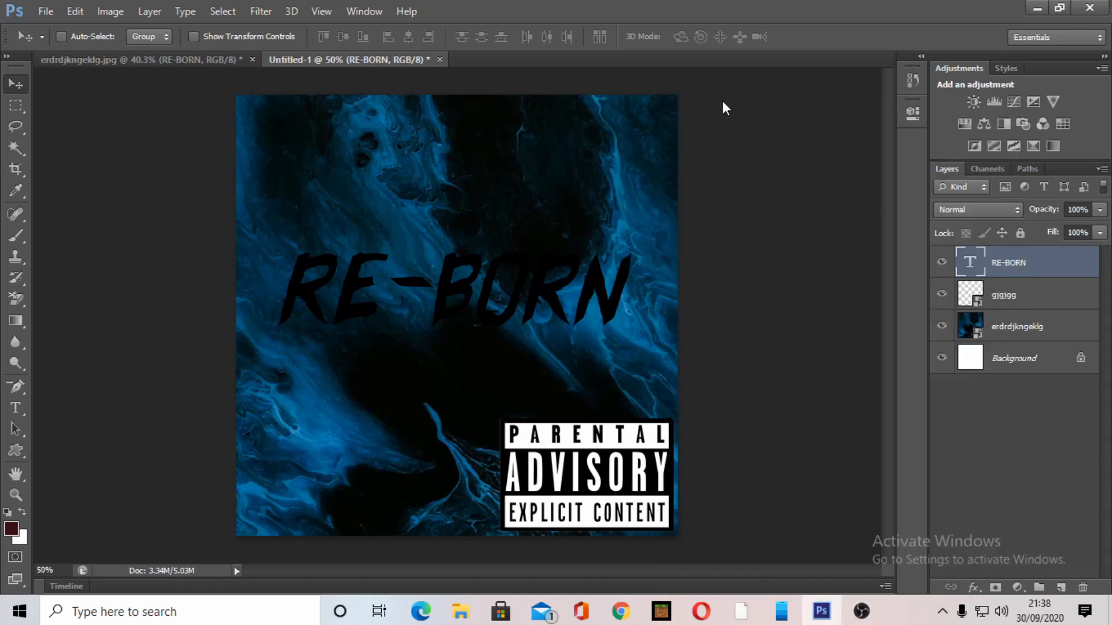
pyautogui.moveTo(817, 73); pyautogui.dragTo(647, 93)
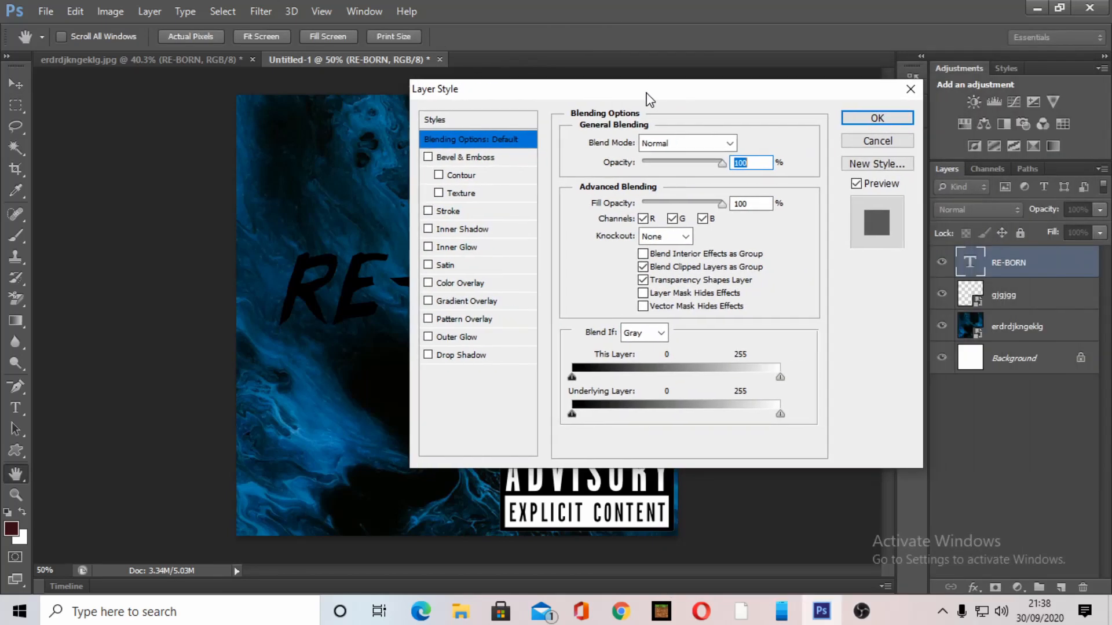
pyautogui.click(909, 88)
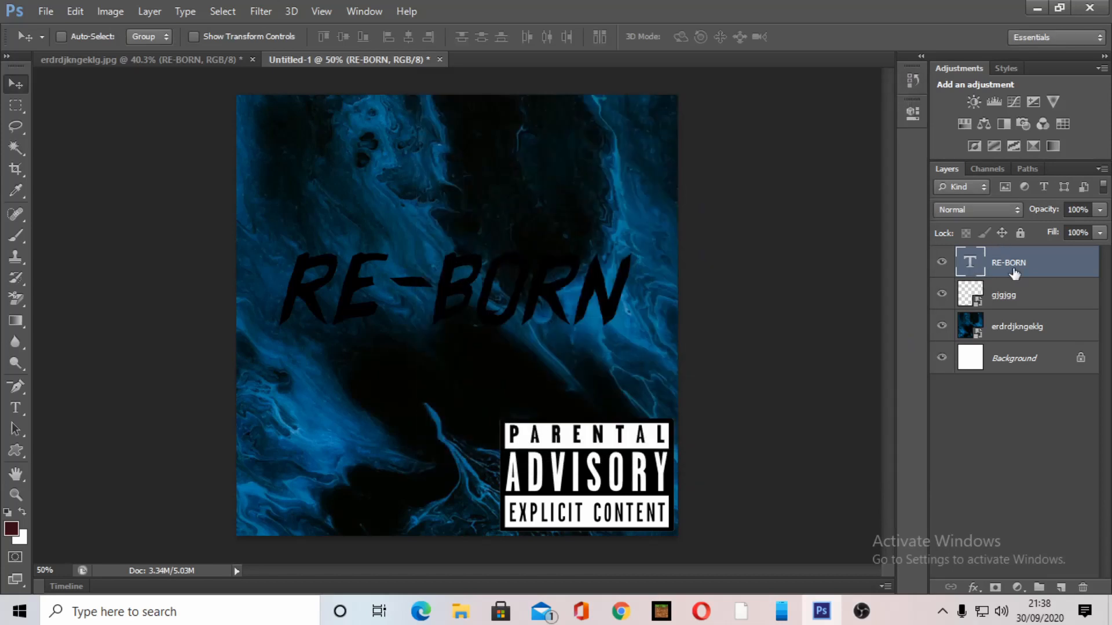
pyautogui.click(1000, 287)
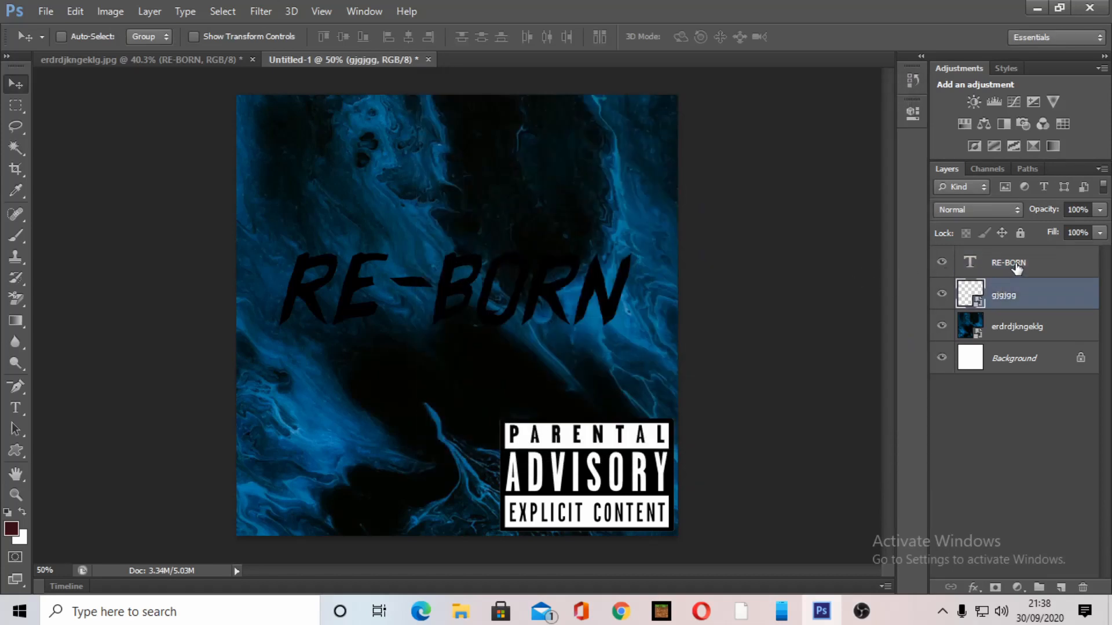
pyautogui.click(1017, 269)
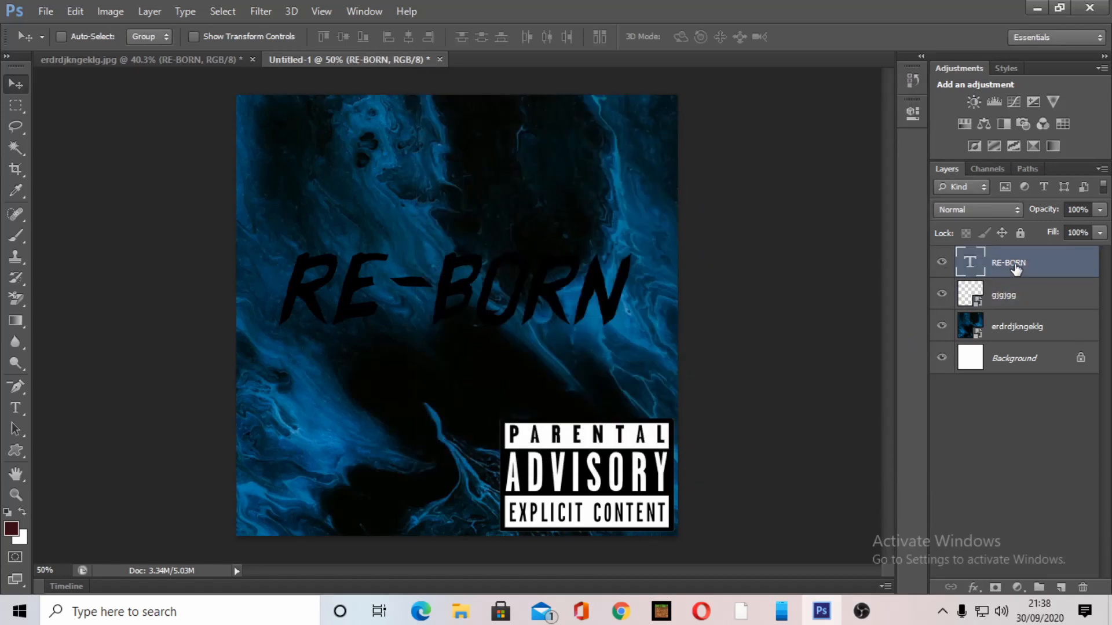
pyautogui.doubleClick(1048, 276)
pyautogui.click(910, 87)
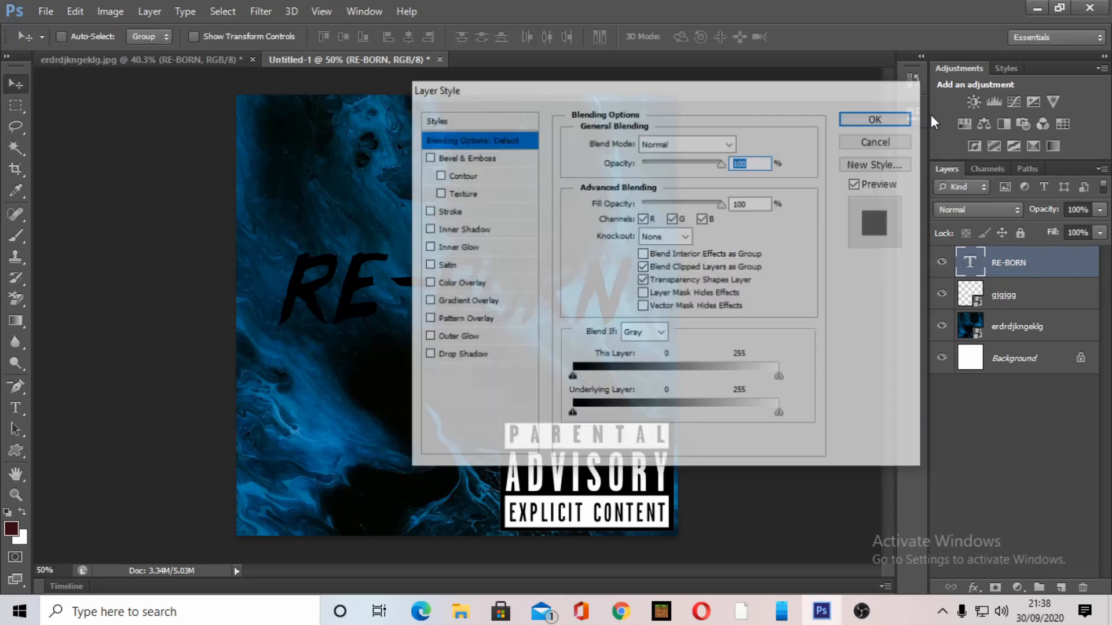
pyautogui.doubleClick(1002, 257)
pyautogui.click(995, 252)
pyautogui.doubleClick(996, 257)
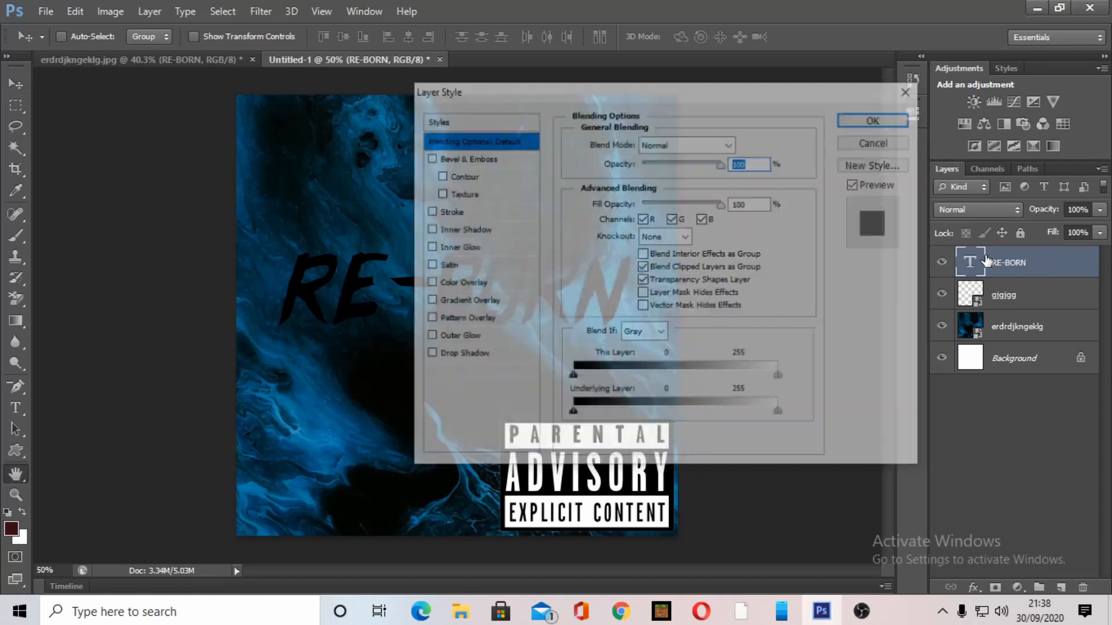
pyautogui.click(911, 91)
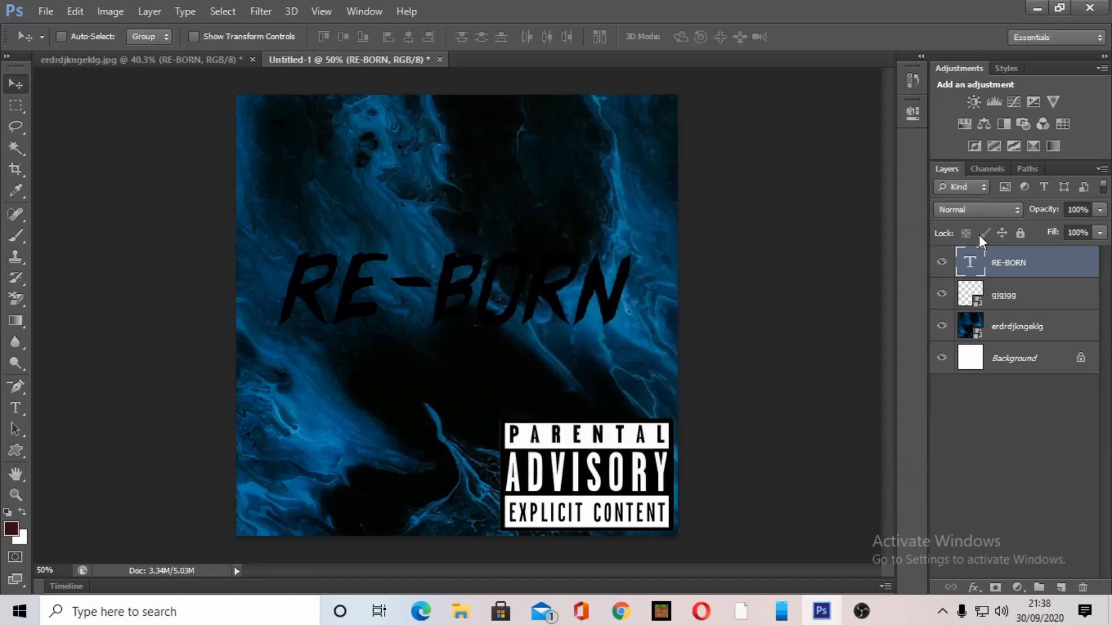
pyautogui.rightClick(1045, 263)
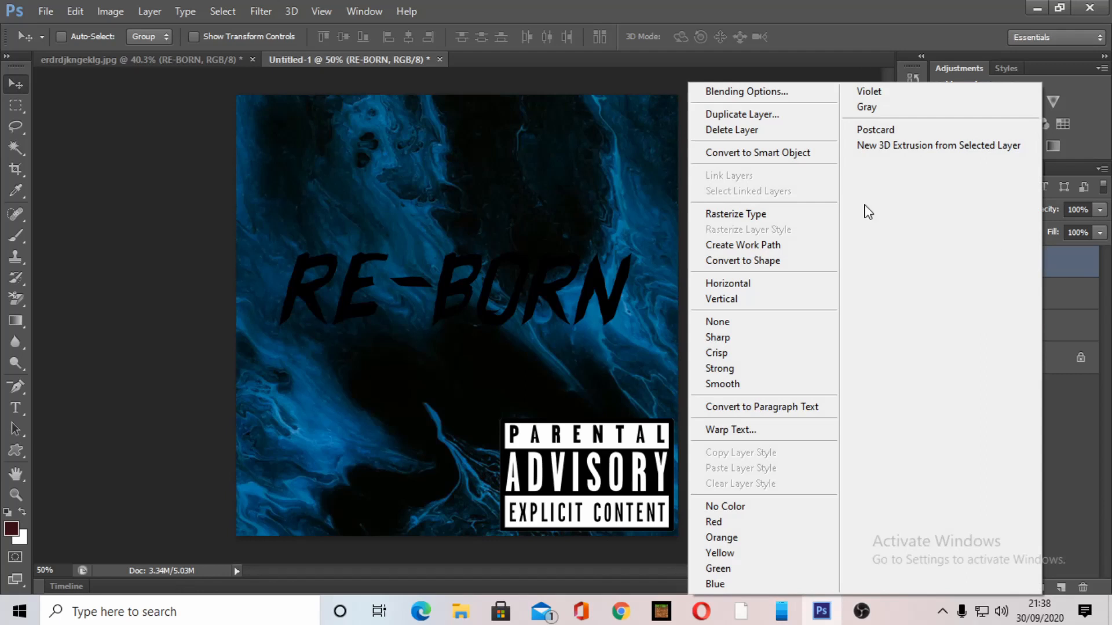
pyautogui.click(738, 96)
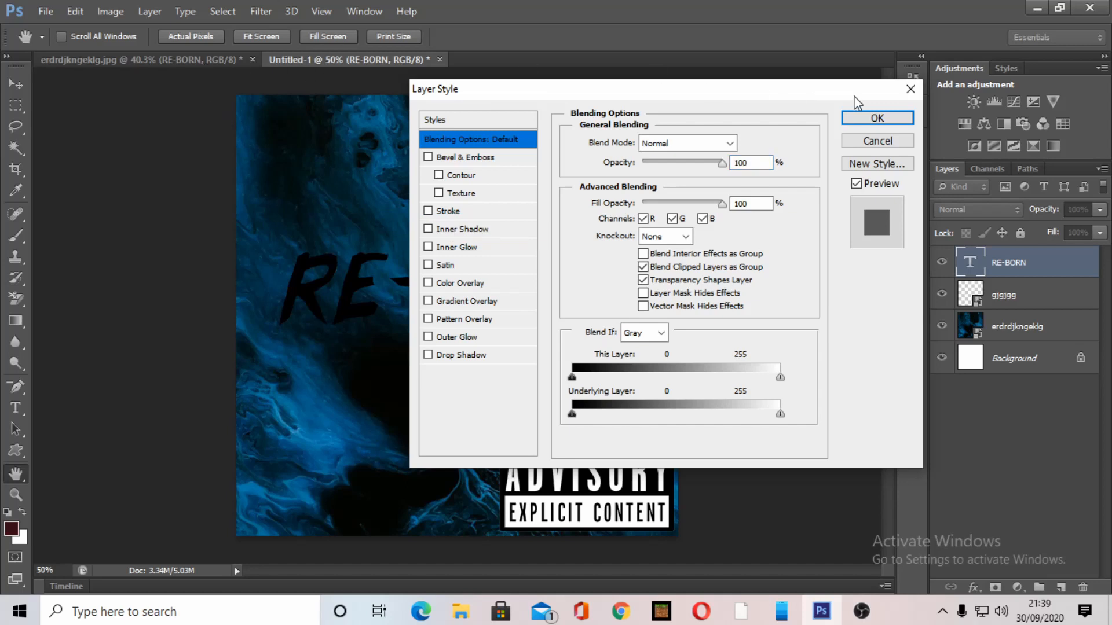
pyautogui.click(877, 118)
# Examine the Stroke and Drop Shadow effects of the title in the erdrdjkngeklg.jpg document, and return to Untitled-1
pyautogui.click(217, 60)
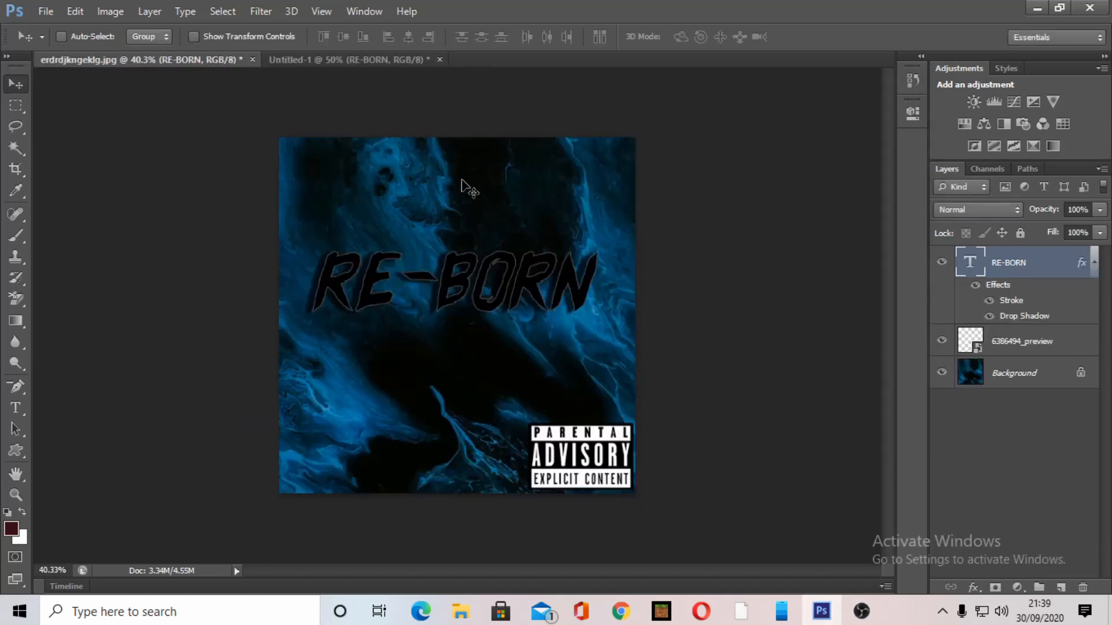
pyautogui.click(413, 61)
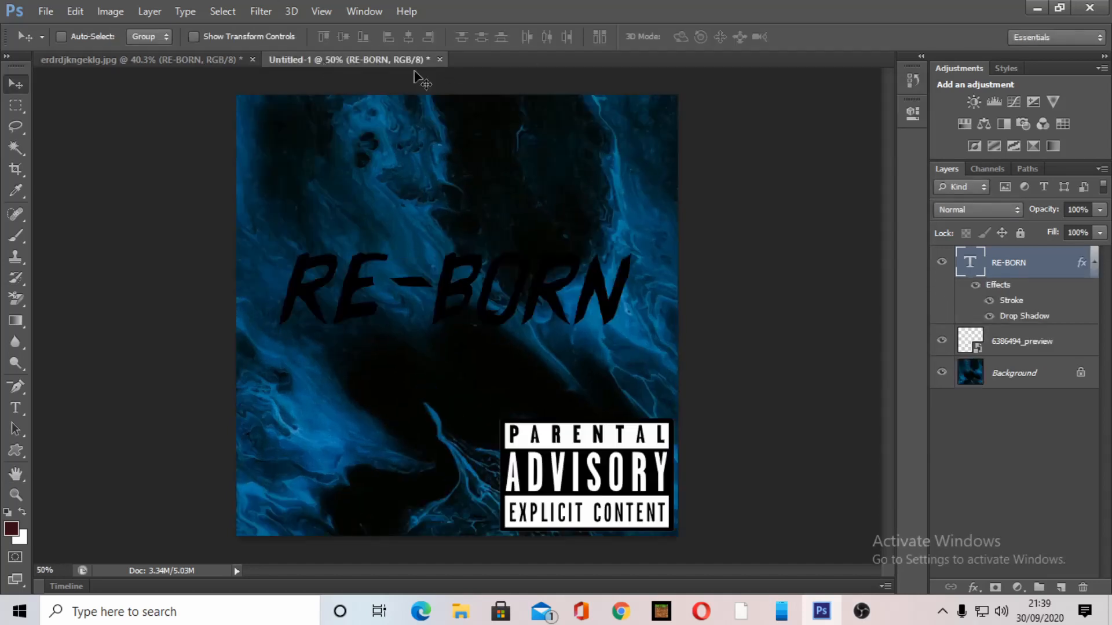
pyautogui.click(203, 63)
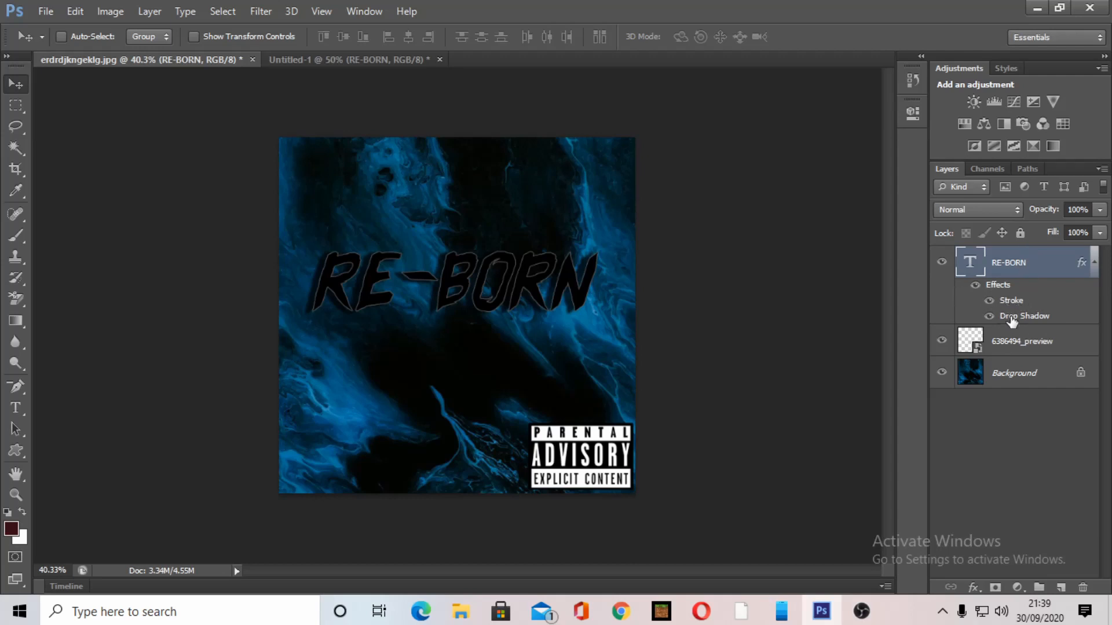
pyautogui.moveTo(1022, 251); pyautogui.dragTo(570, 127)
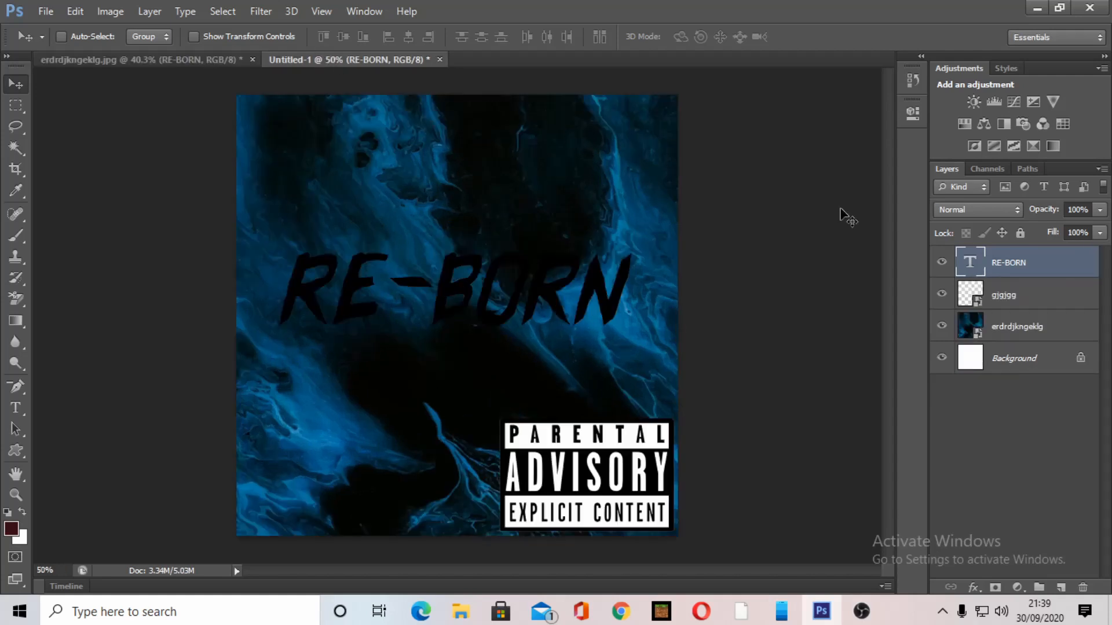
# Add a 5 px Stroke layer style in grey #525252 around the RE-BORN title
pyautogui.rightClick(1011, 266)
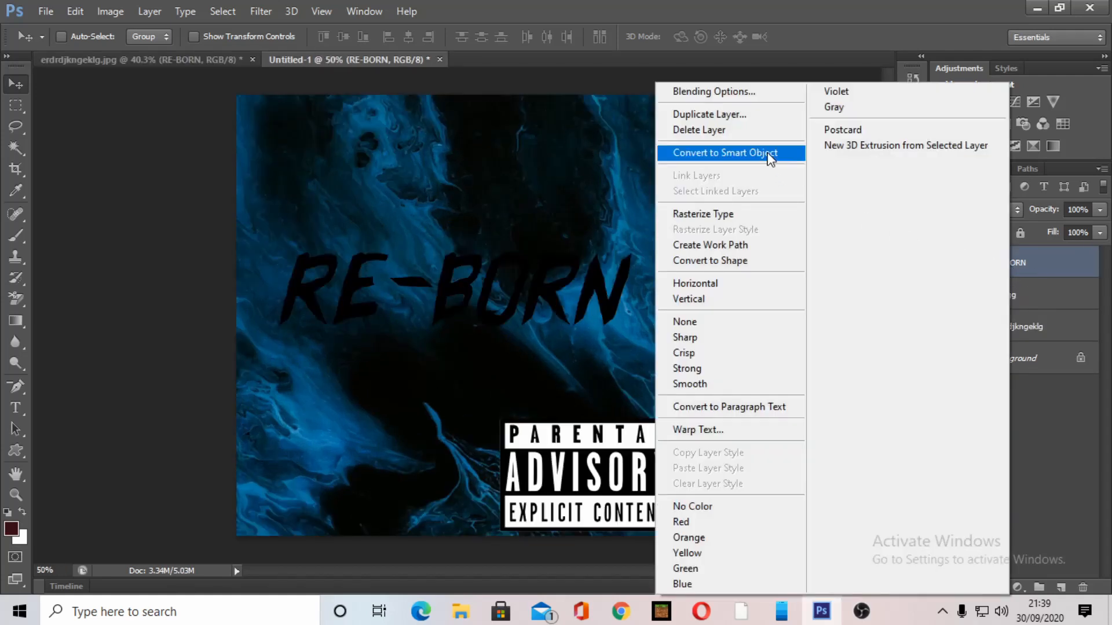
pyautogui.click(744, 93)
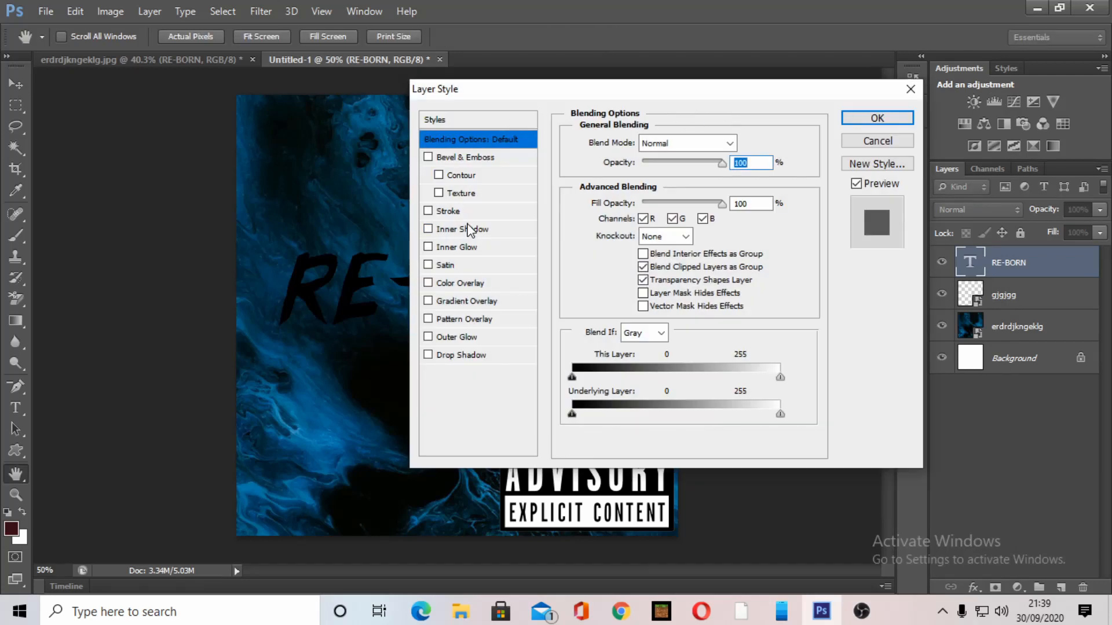
pyautogui.click(428, 211)
pyautogui.click(457, 212)
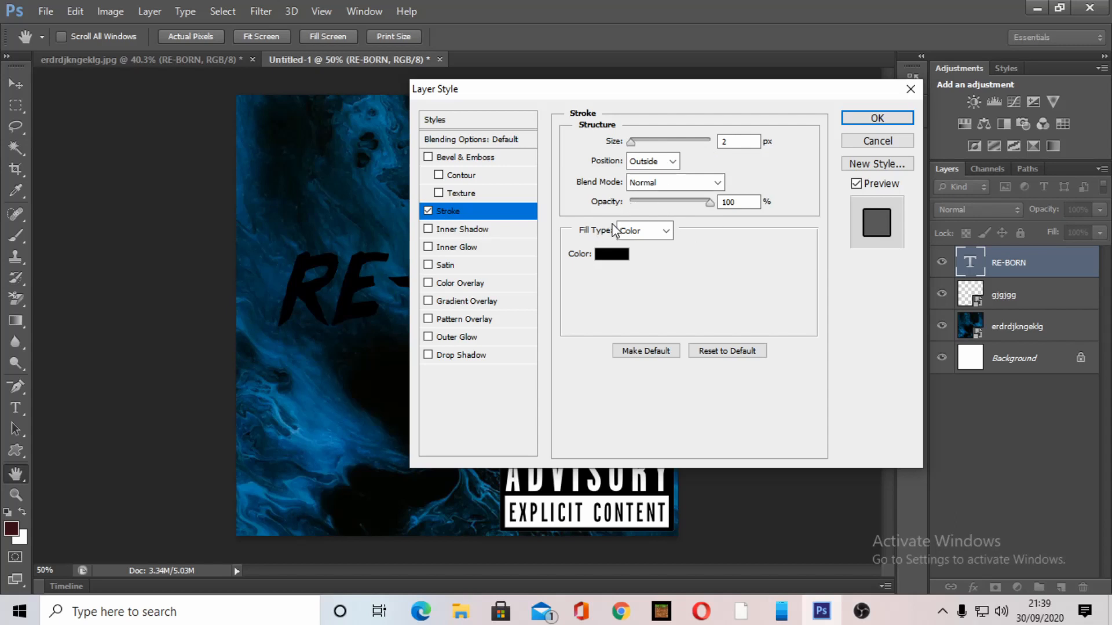
pyautogui.click(733, 142)
pyautogui.write('5')
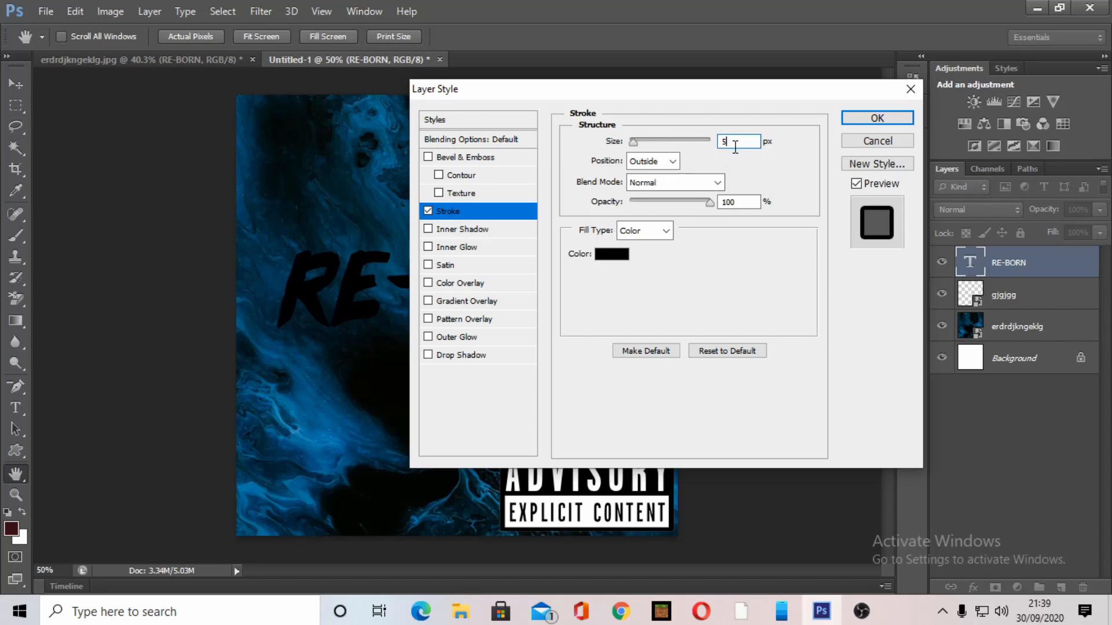
pyautogui.click(611, 256)
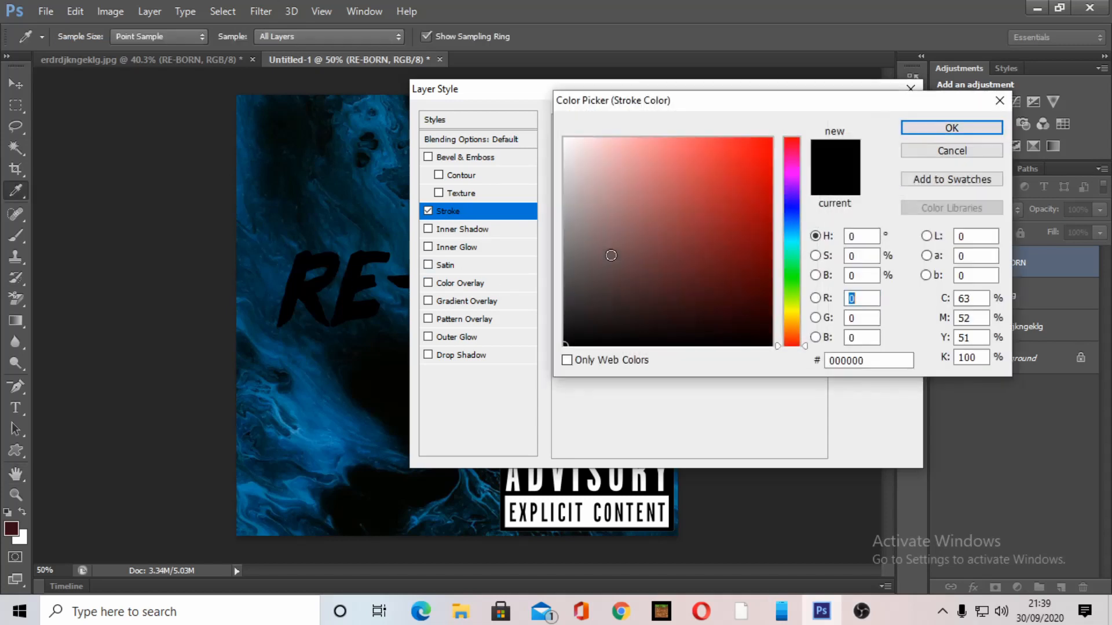
pyautogui.moveTo(587, 274)
pyautogui.mouseDown()
pyautogui.moveTo(556, 278)
pyautogui.moveTo(565, 271)
pyautogui.mouseUp()
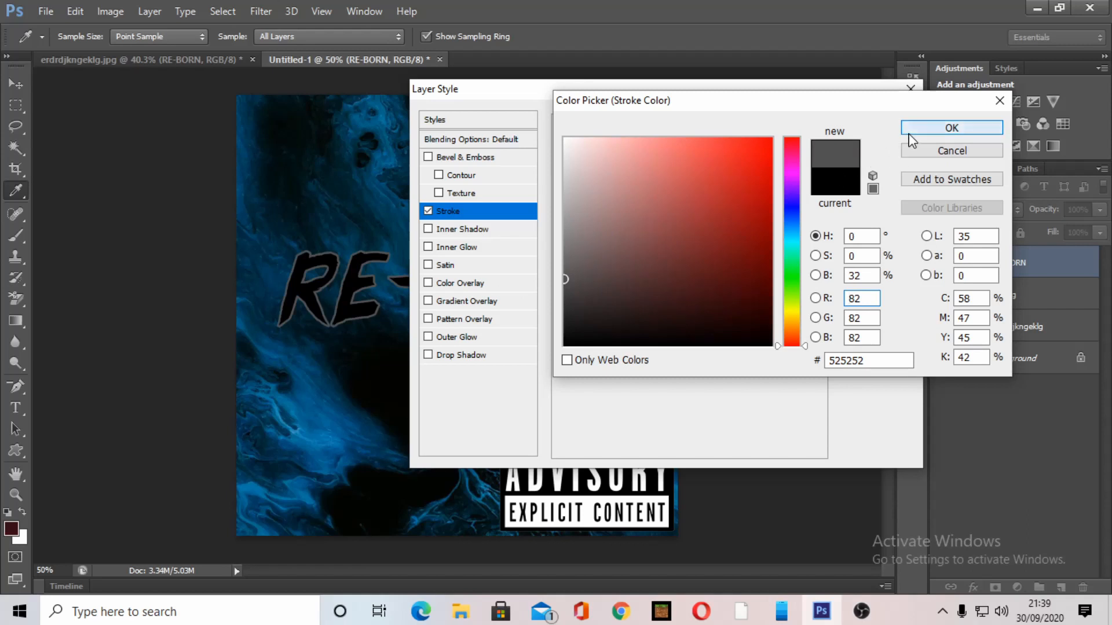
pyautogui.click(932, 128)
# Set the title stroke's opacity to 75% and darken its colour to #424141
pyautogui.doubleClick(731, 201)
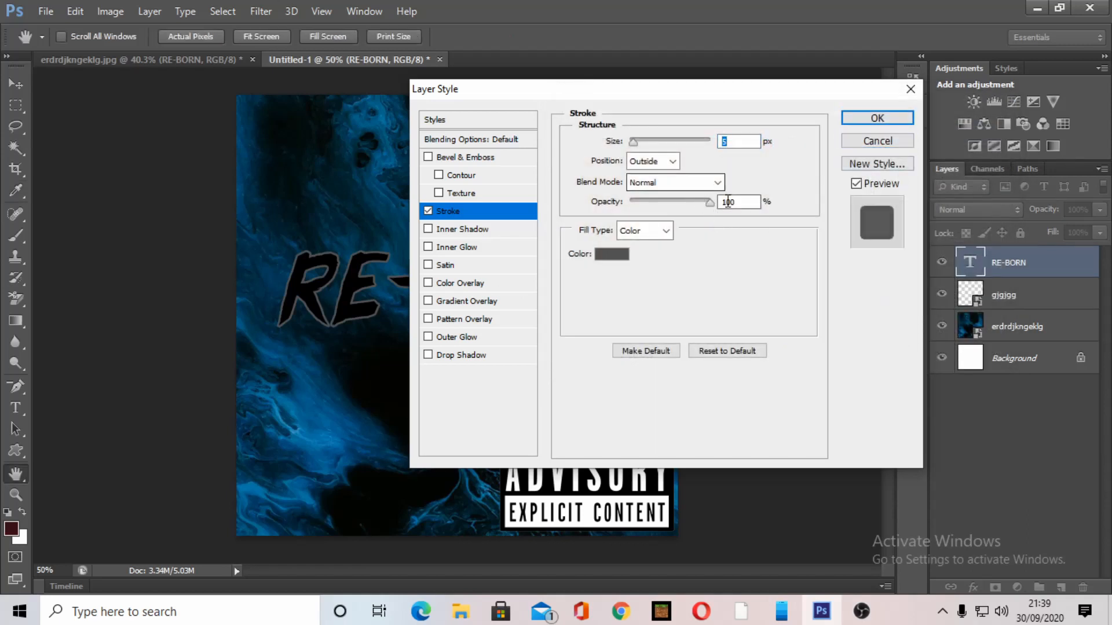
pyautogui.write('75')
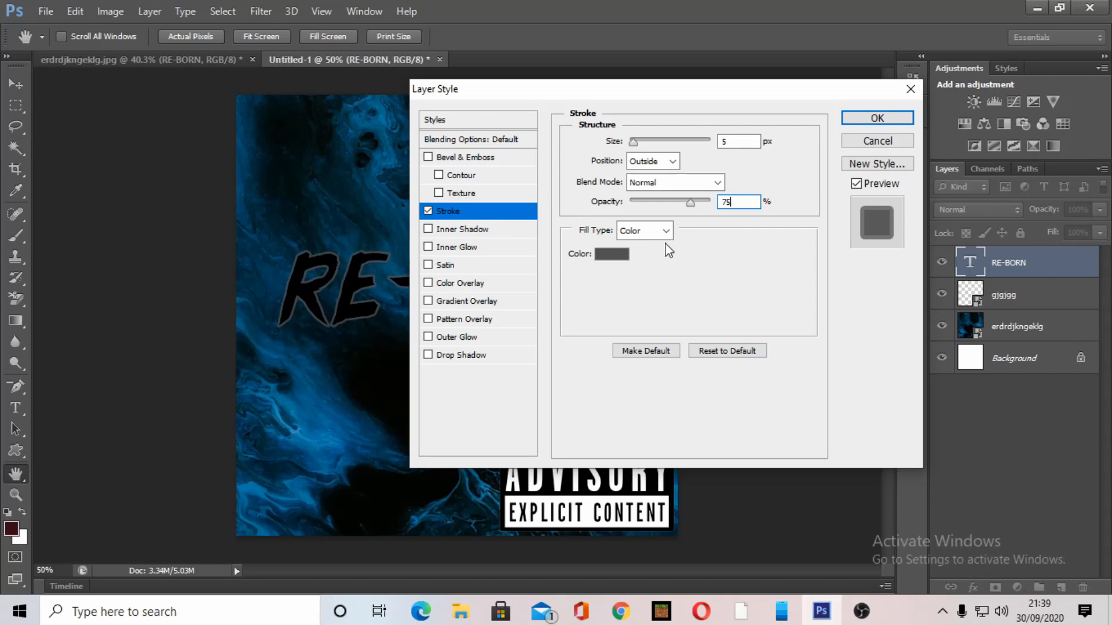
pyautogui.click(617, 261)
pyautogui.click(567, 292)
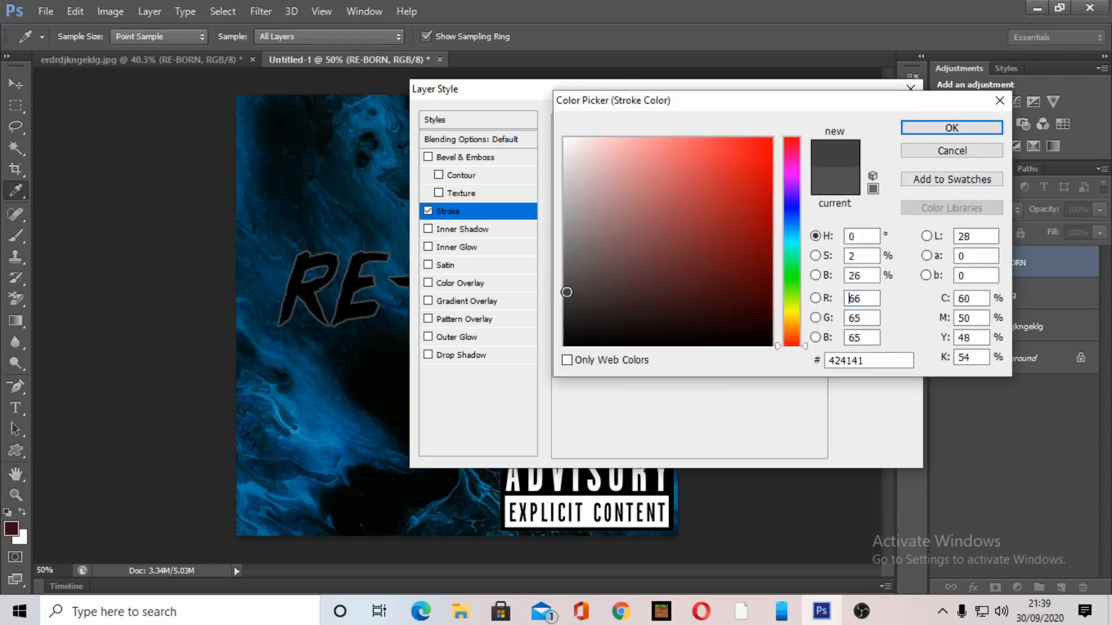
pyautogui.click(952, 130)
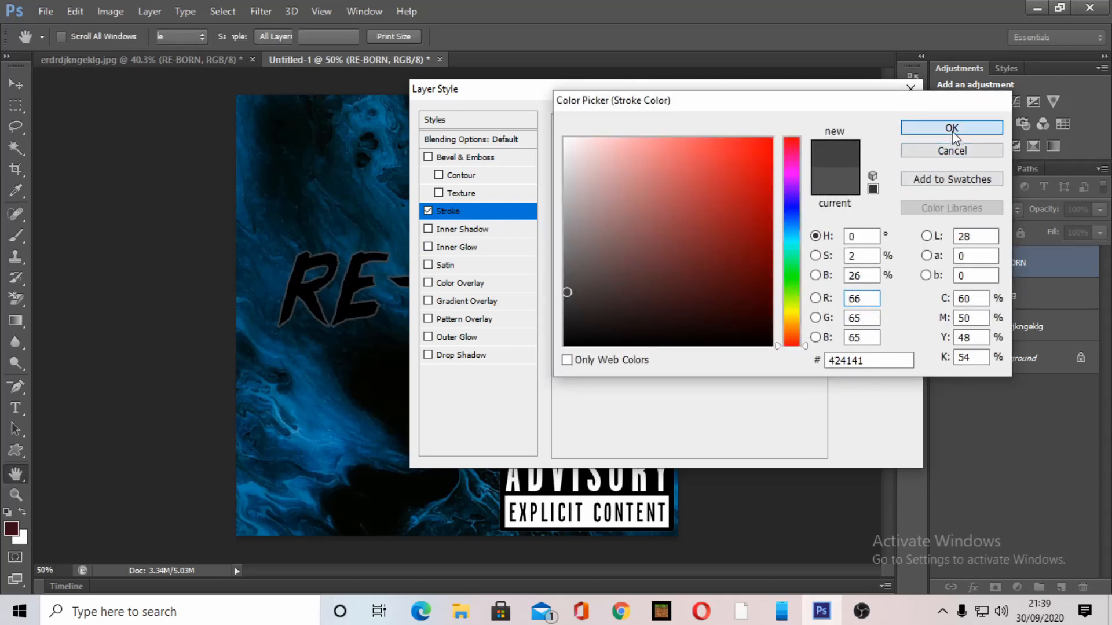
# Add a Drop Shadow to the title with 25 px distance, 1% spread and 5 px size, and apply the layer style
pyautogui.click(460, 356)
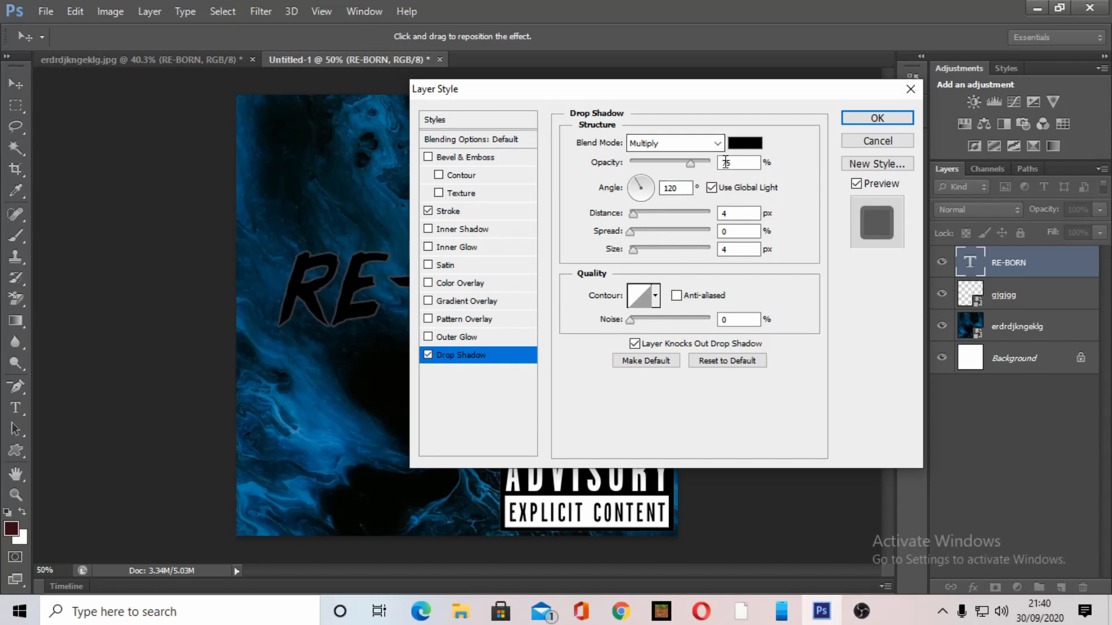
pyautogui.click(730, 233)
pyautogui.doubleClick(731, 234)
pyautogui.write('1')
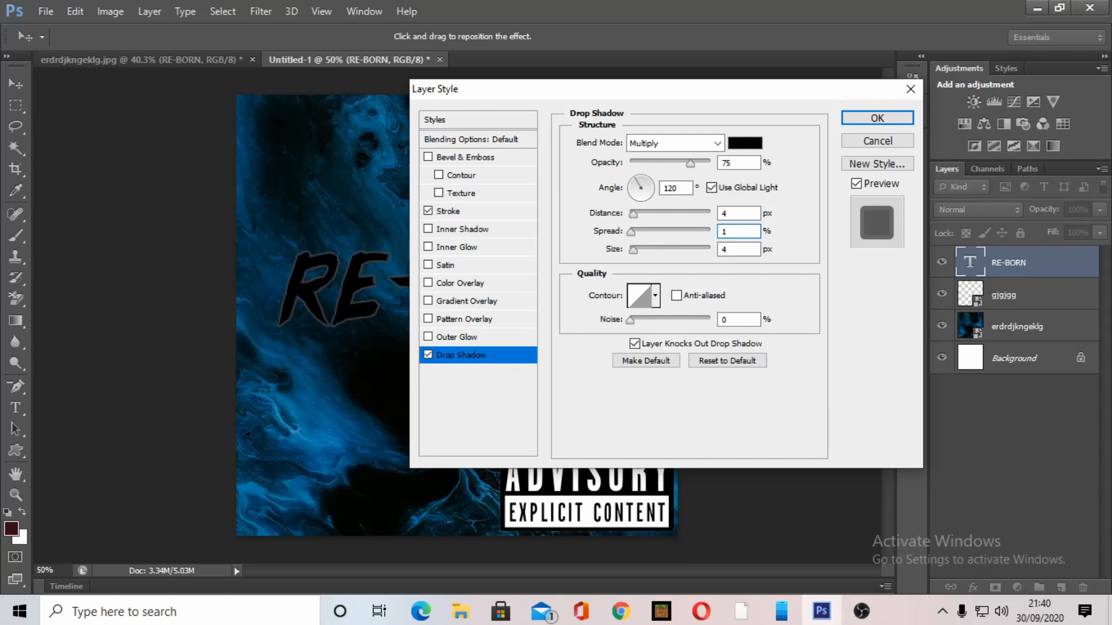
pyautogui.doubleClick(729, 249)
pyautogui.write('5')
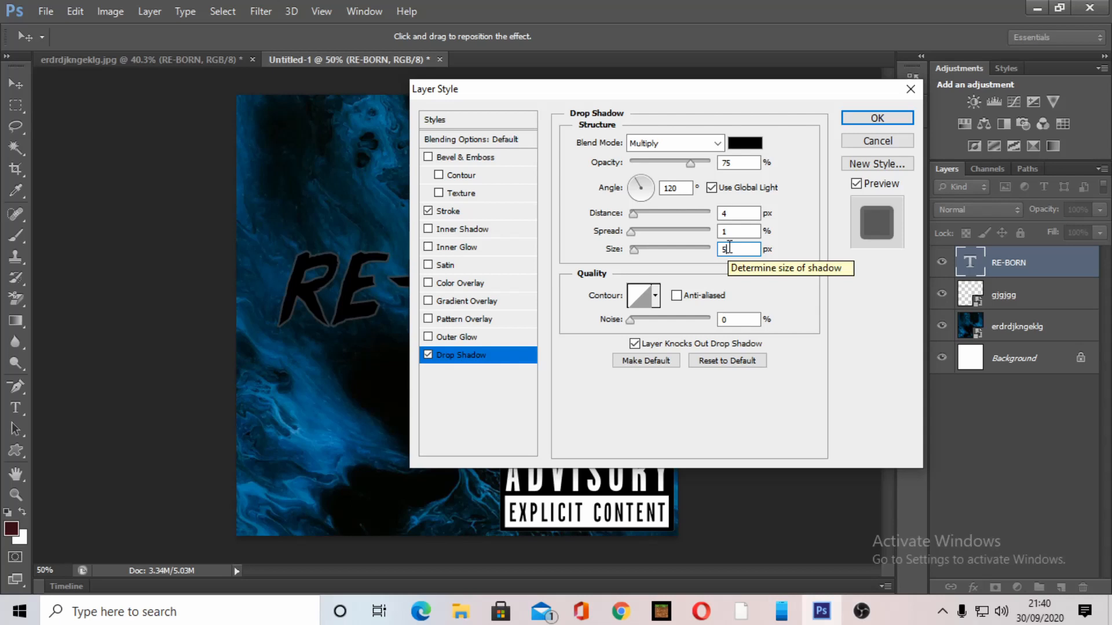
pyautogui.doubleClick(739, 213)
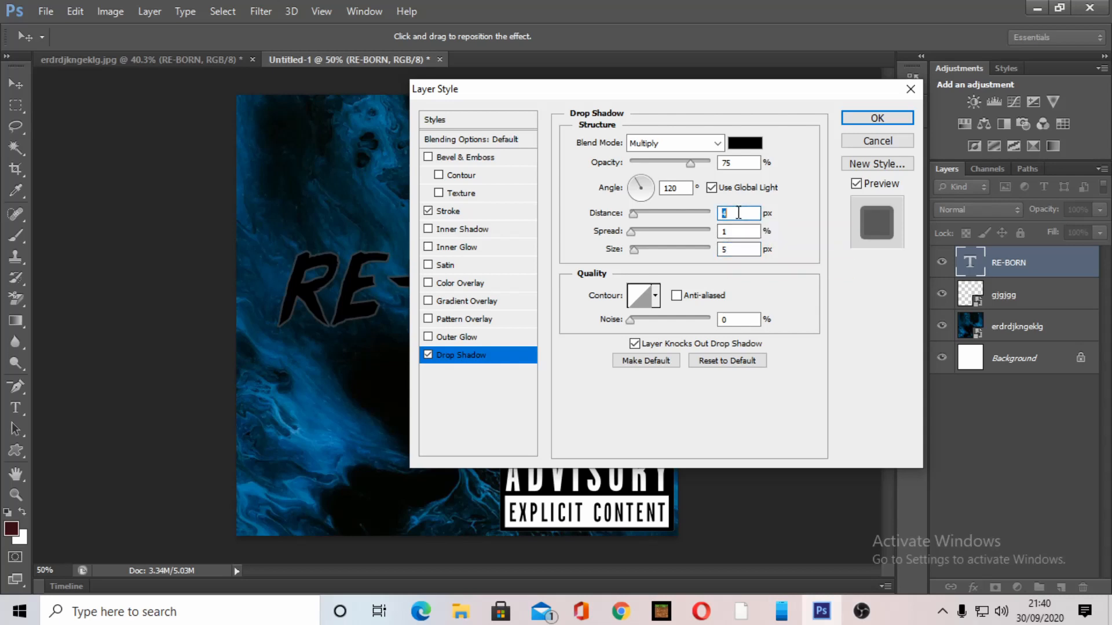
pyautogui.write('1')
pyautogui.press('BackSpace')
pyautogui.write('25')
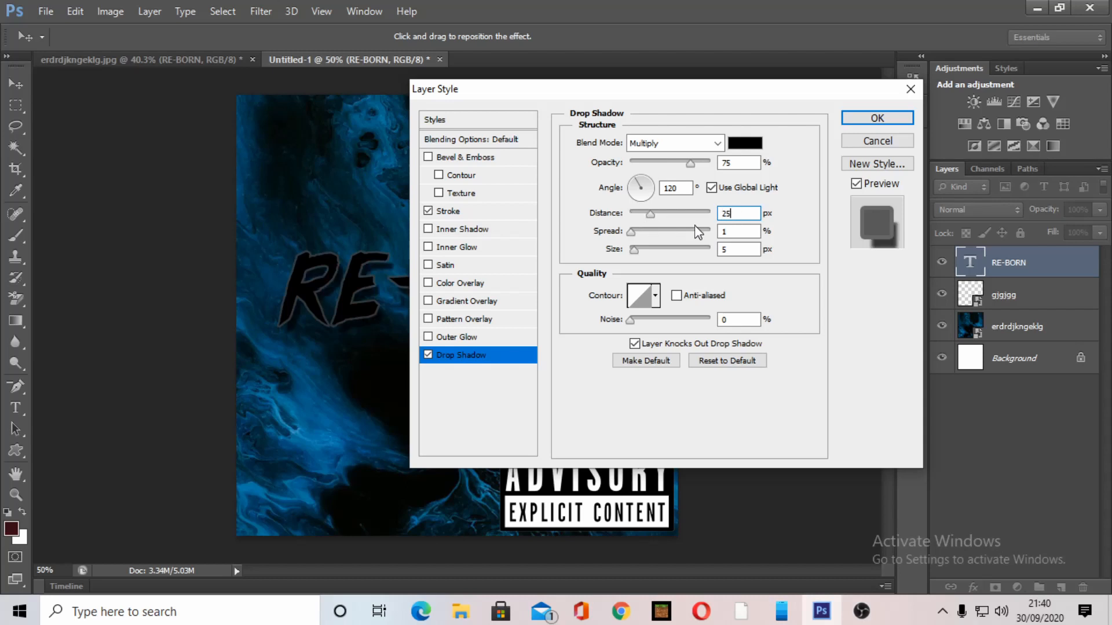
pyautogui.click(878, 118)
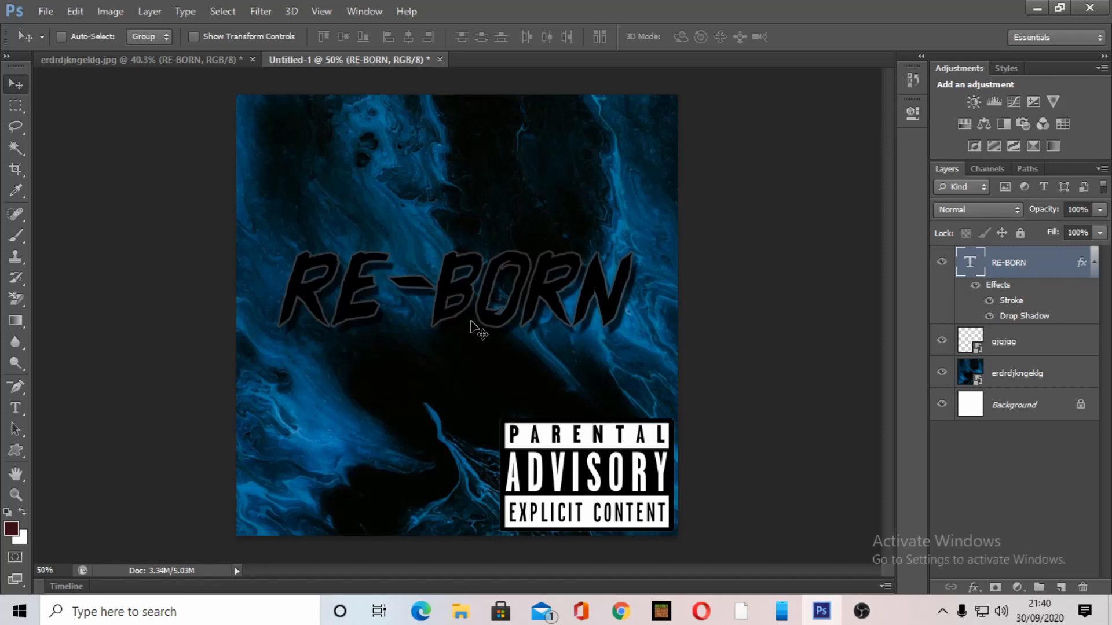
# Compare the finished cover with the version in the erdrdjkngeklg.jpg document at a similar size
pyautogui.click(158, 58)
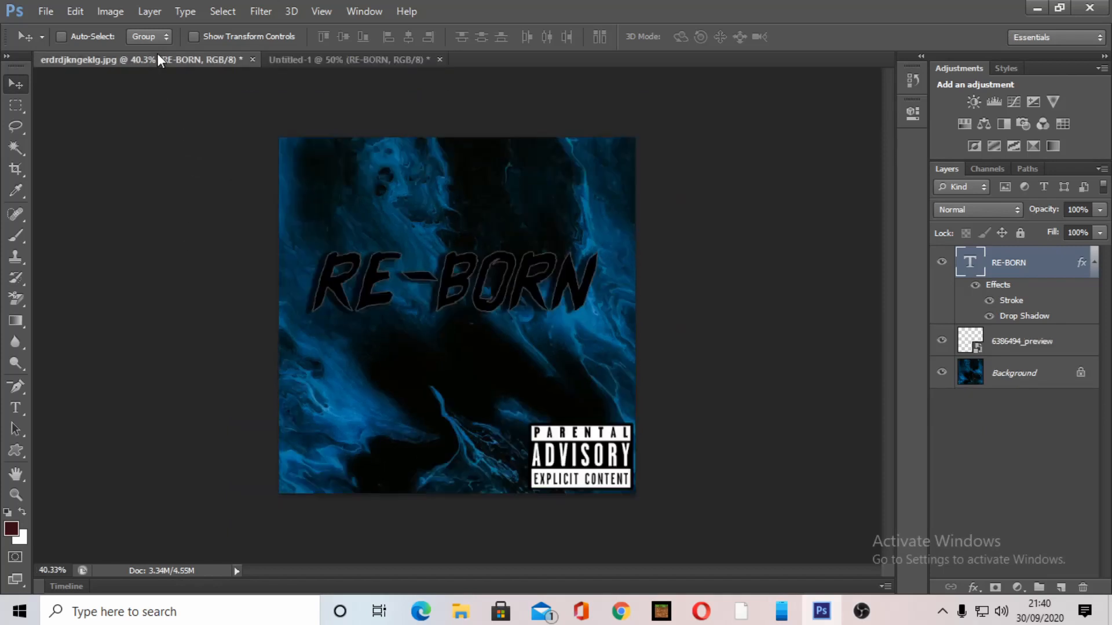
pyautogui.scroll(1, 534, 210)
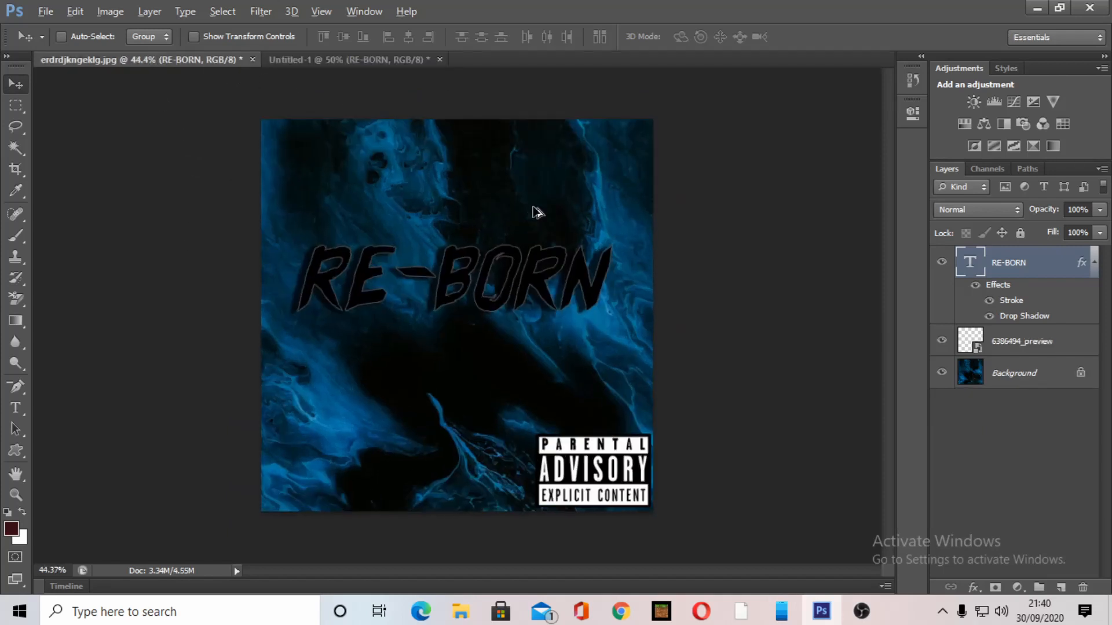
pyautogui.scroll(2, 534, 209)
pyautogui.scroll(-1, 534, 209)
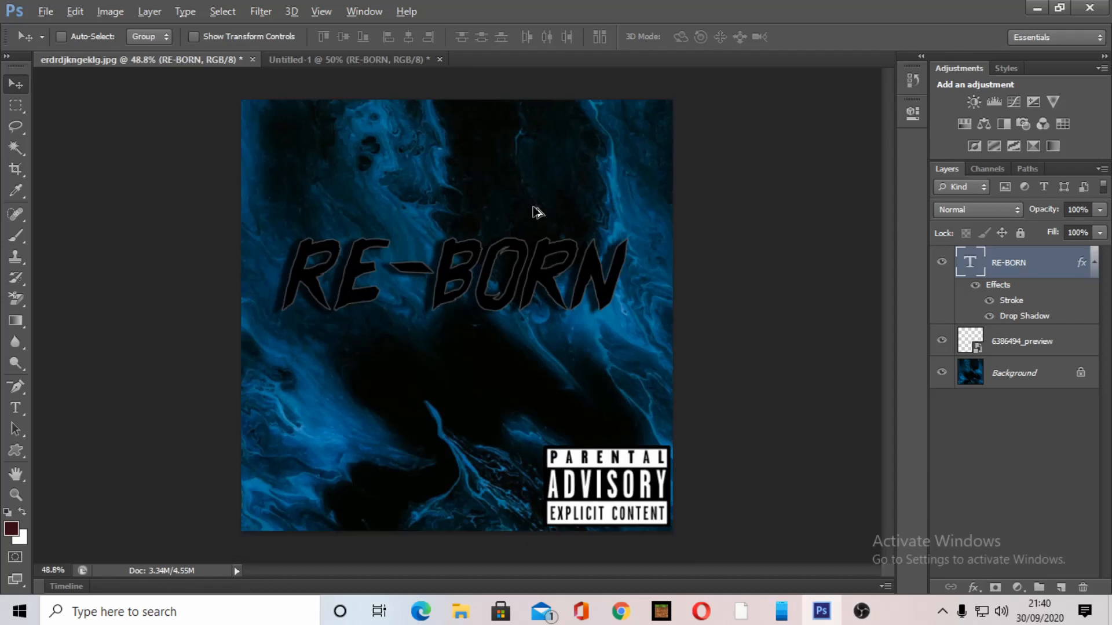
# Compare the RE-BORN title and Parental Advisory label in Untitled-1 with those in erdrdjkngeklg.jpg
pyautogui.click(303, 64)
pyautogui.click(227, 63)
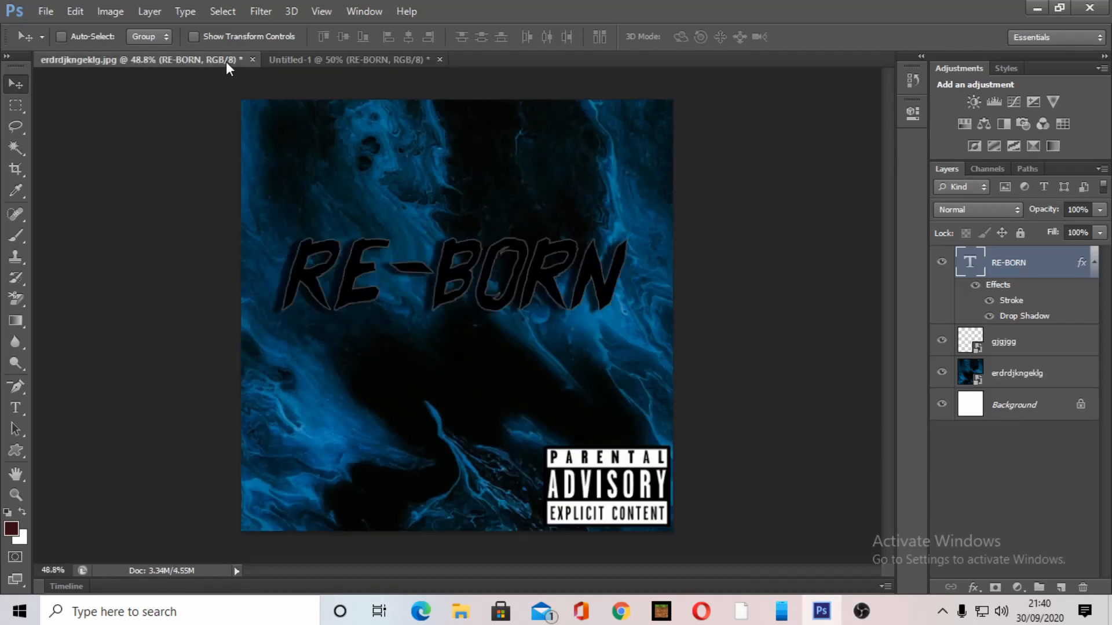
pyautogui.click(326, 62)
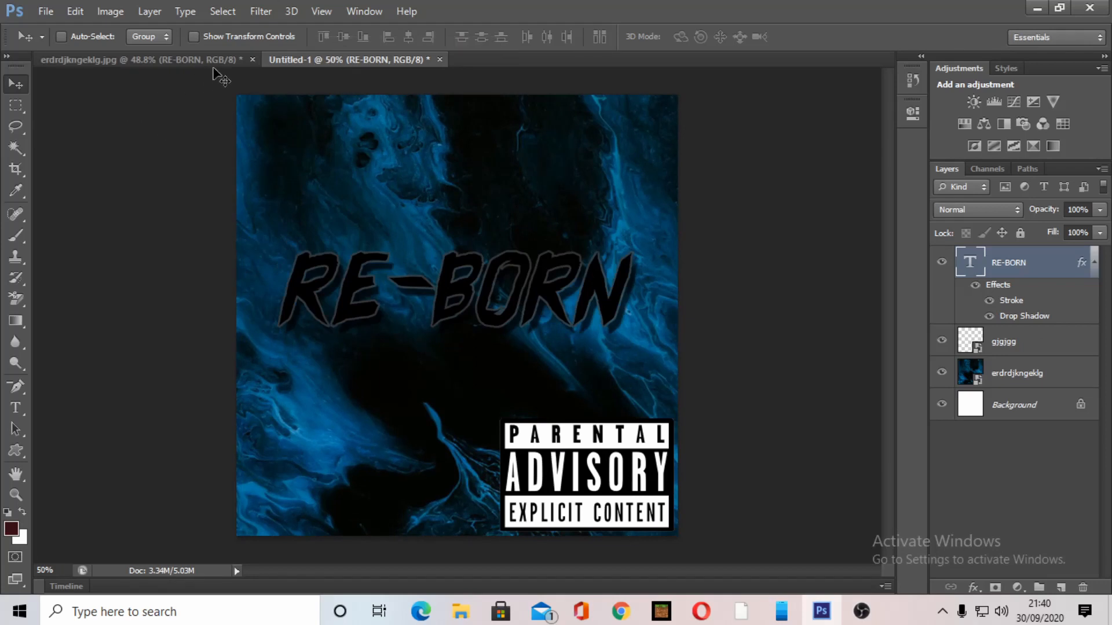
pyautogui.click(238, 60)
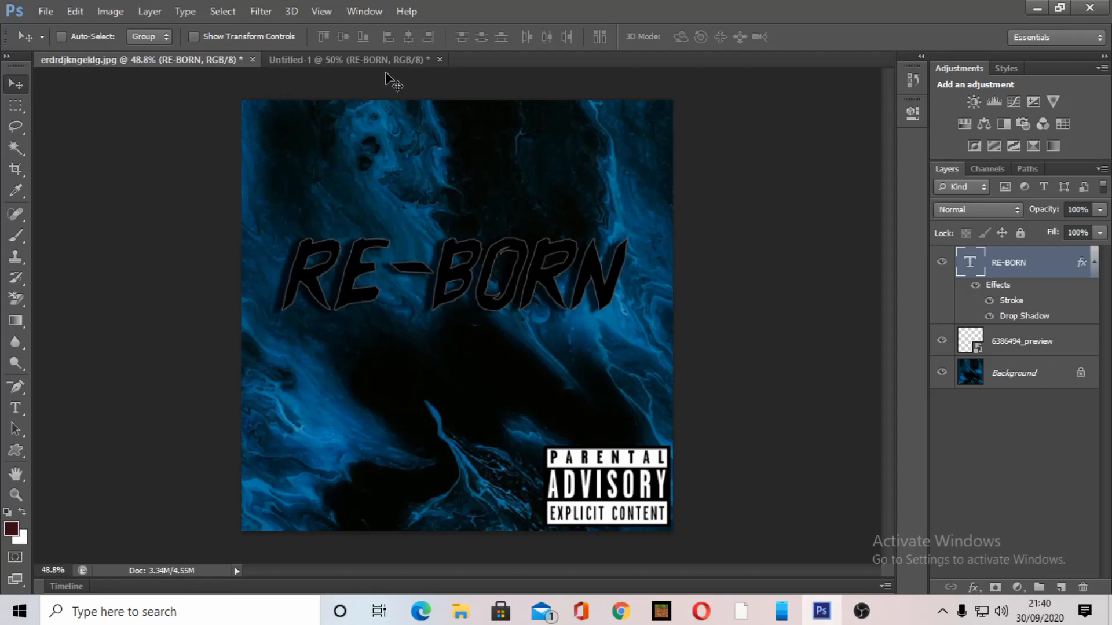
pyautogui.click(418, 65)
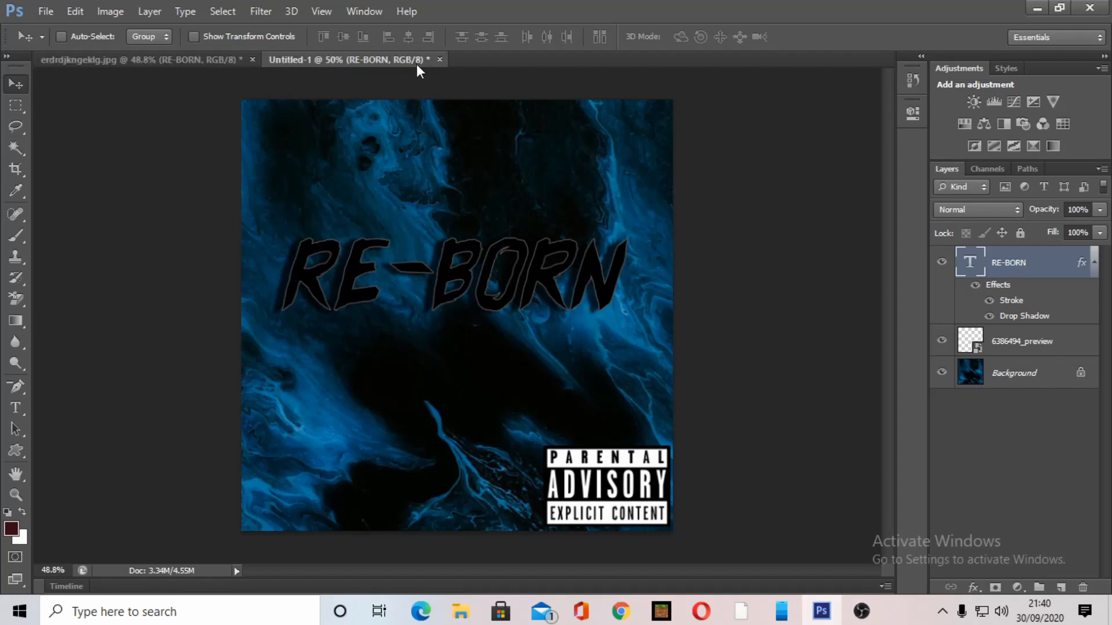
pyautogui.rightClick(999, 260)
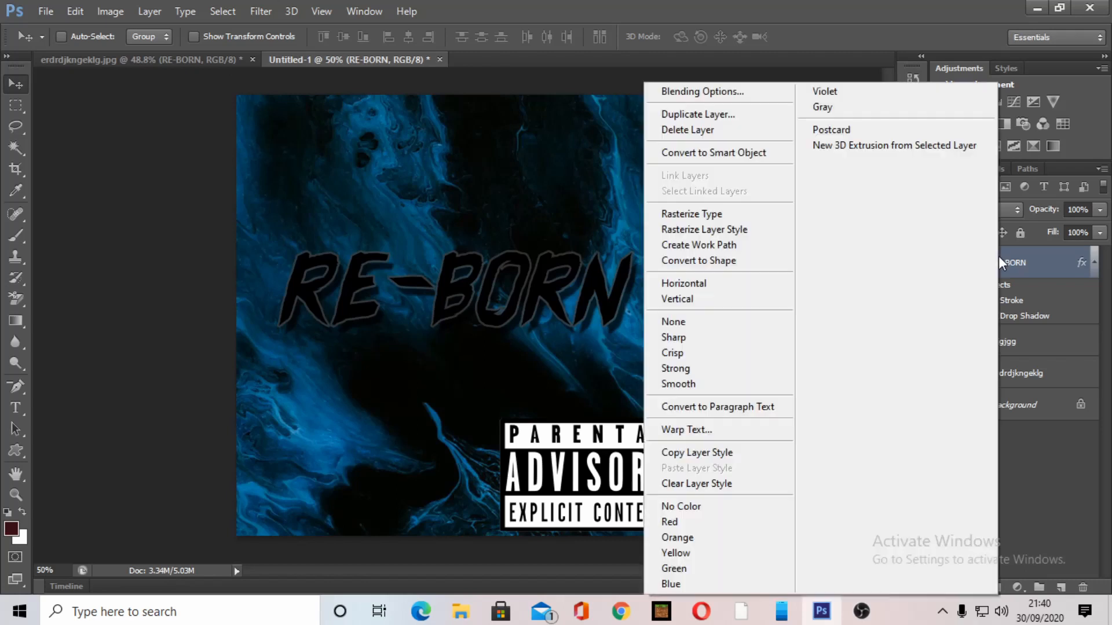
pyautogui.click(717, 76)
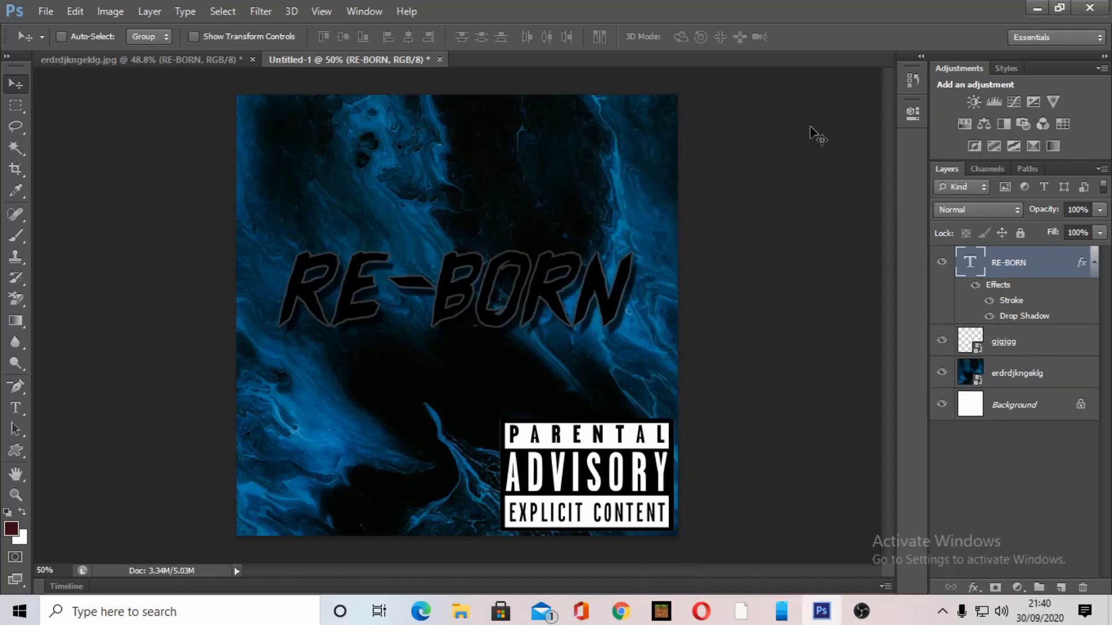
pyautogui.doubleClick(1009, 263)
pyautogui.doubleClick(975, 265)
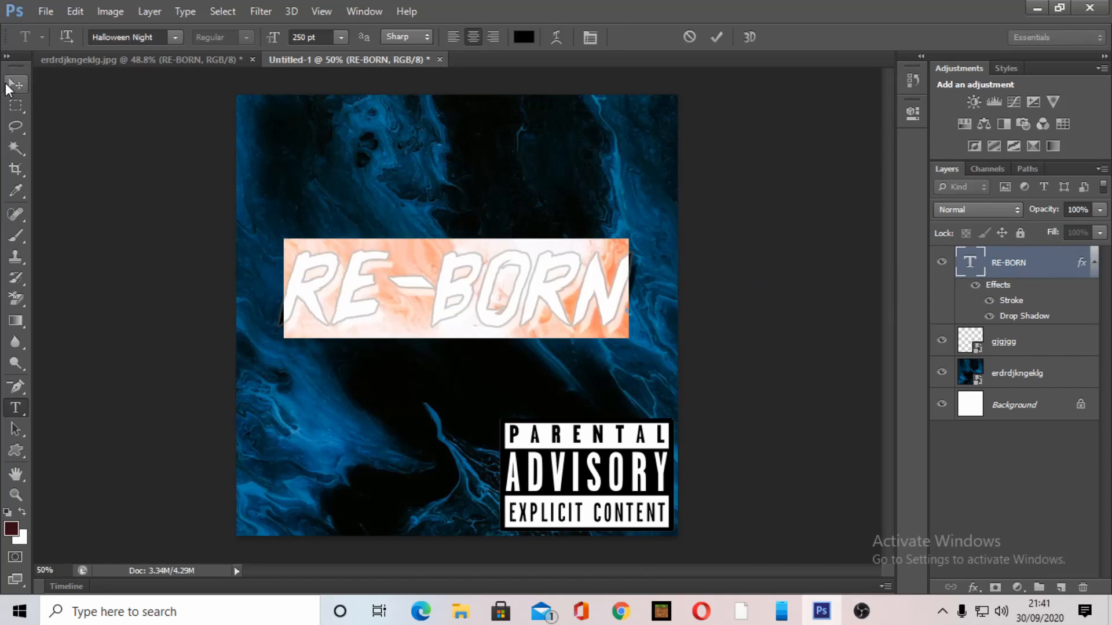
pyautogui.click(7, 86)
# Set the RE-BORN title's Drop Shadow angle to 12° and apply the layer style
pyautogui.rightClick(1041, 256)
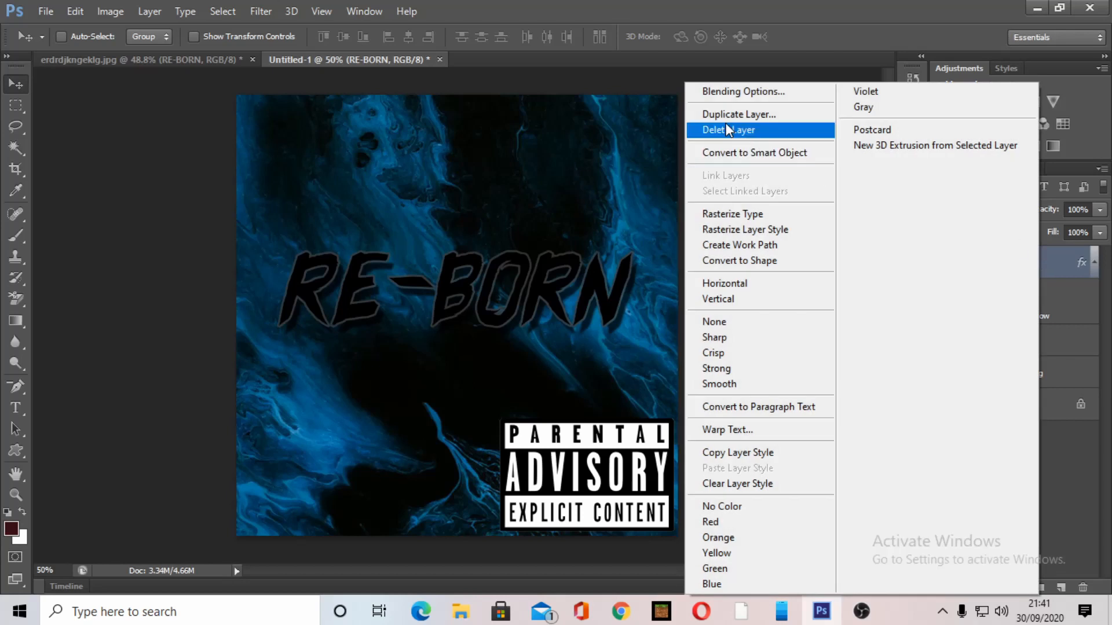
pyautogui.click(766, 85)
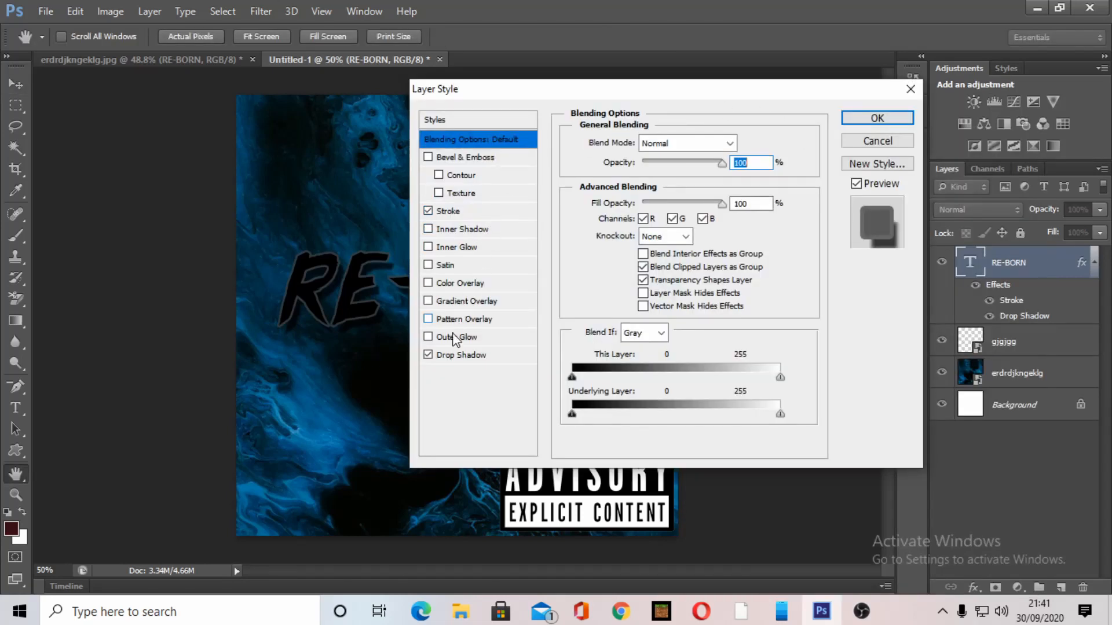
pyautogui.click(466, 354)
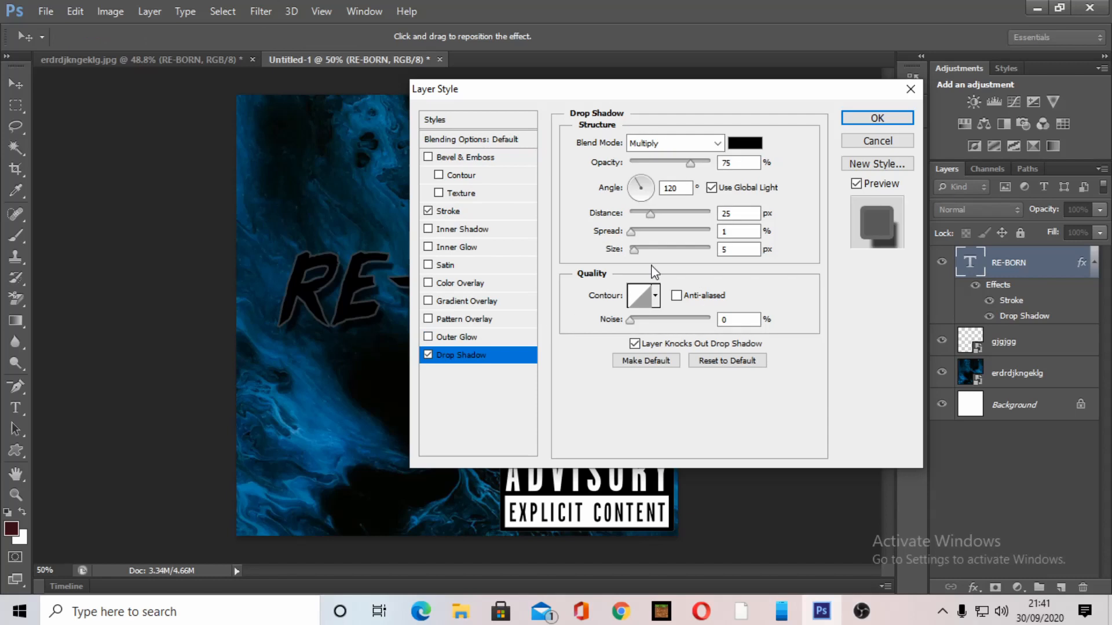
pyautogui.click(686, 187)
pyautogui.press('BackSpace')
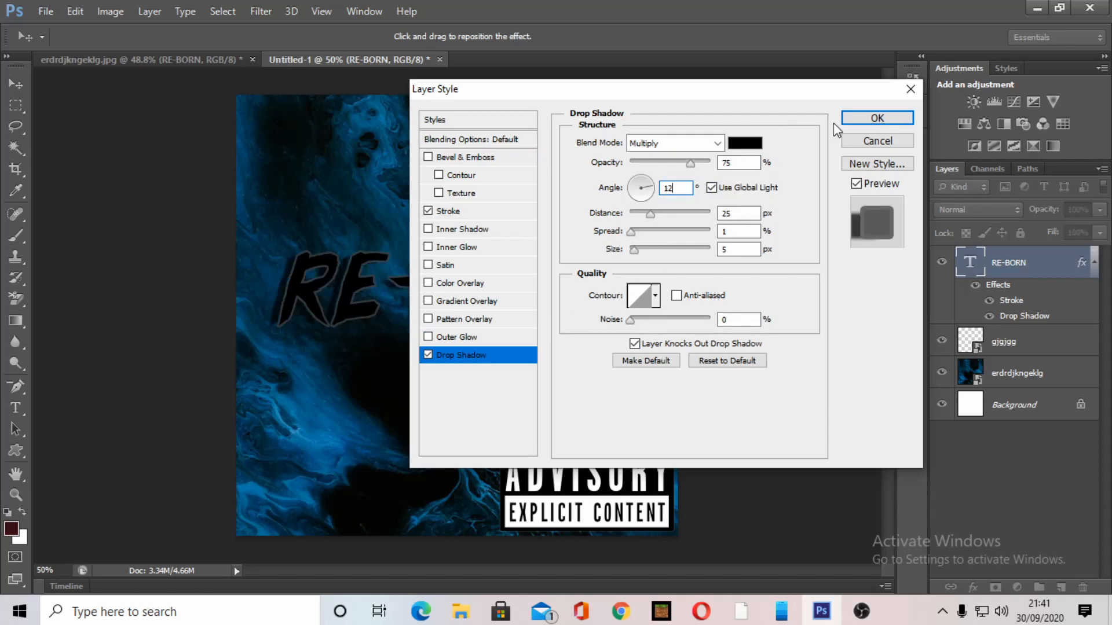
pyautogui.click(875, 118)
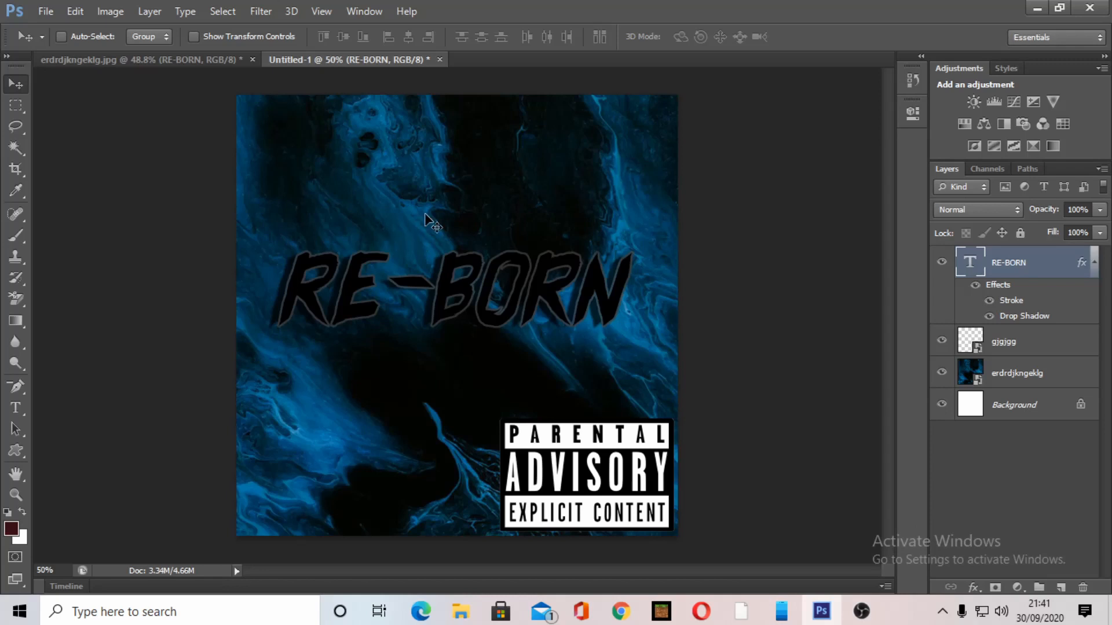
# Scale the Parental Advisory label down to about 45% width and 46% height with Free Transform
pyautogui.click(1013, 346)
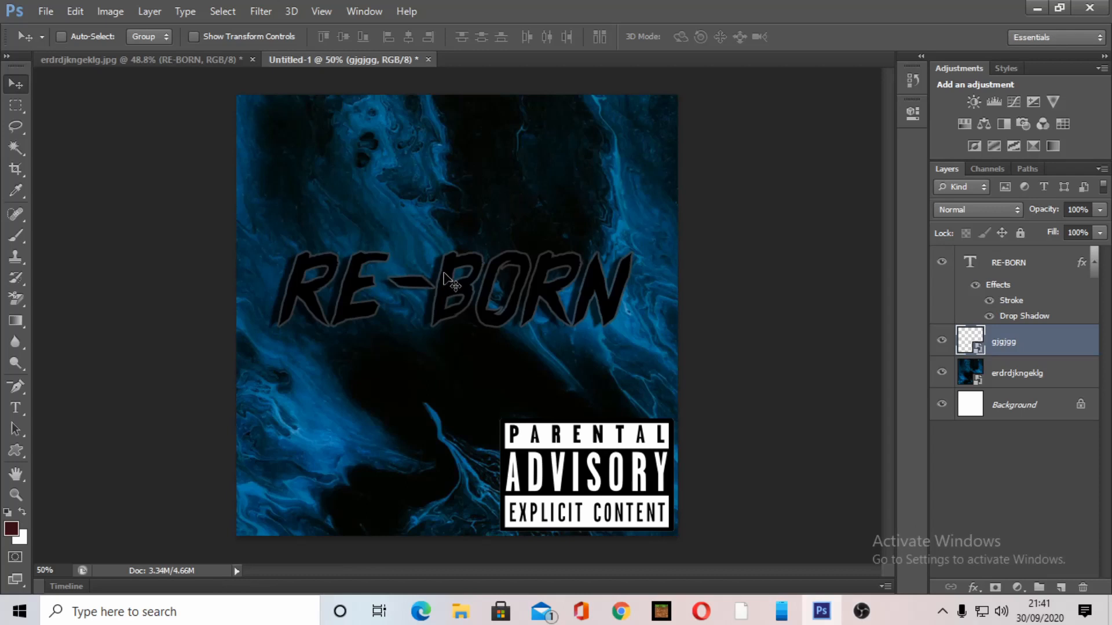
pyautogui.click(83, 8)
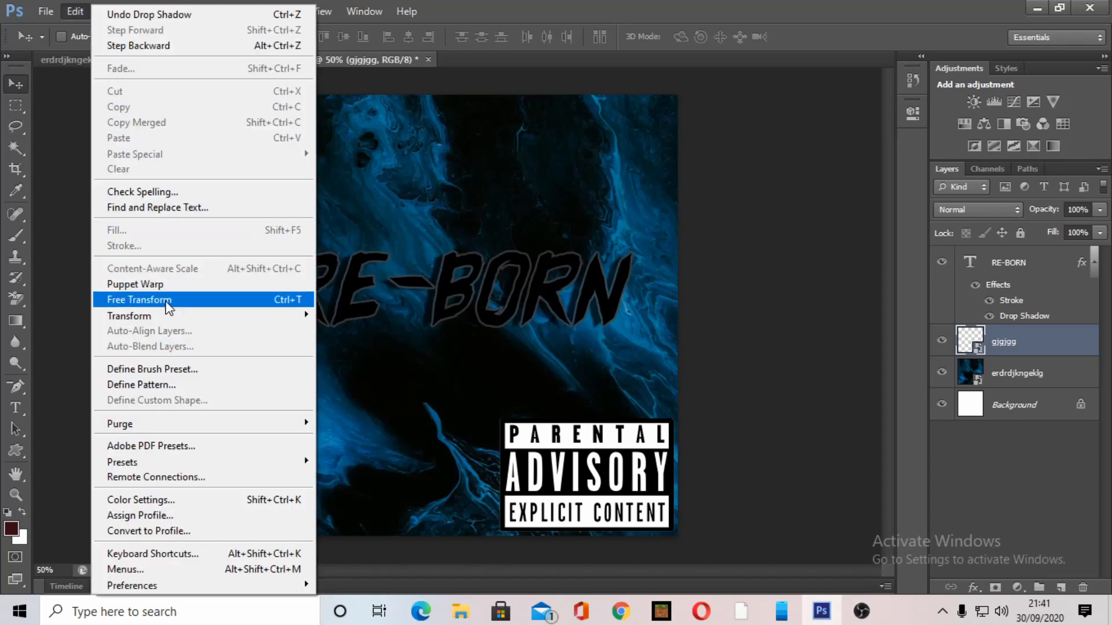
pyautogui.click(164, 301)
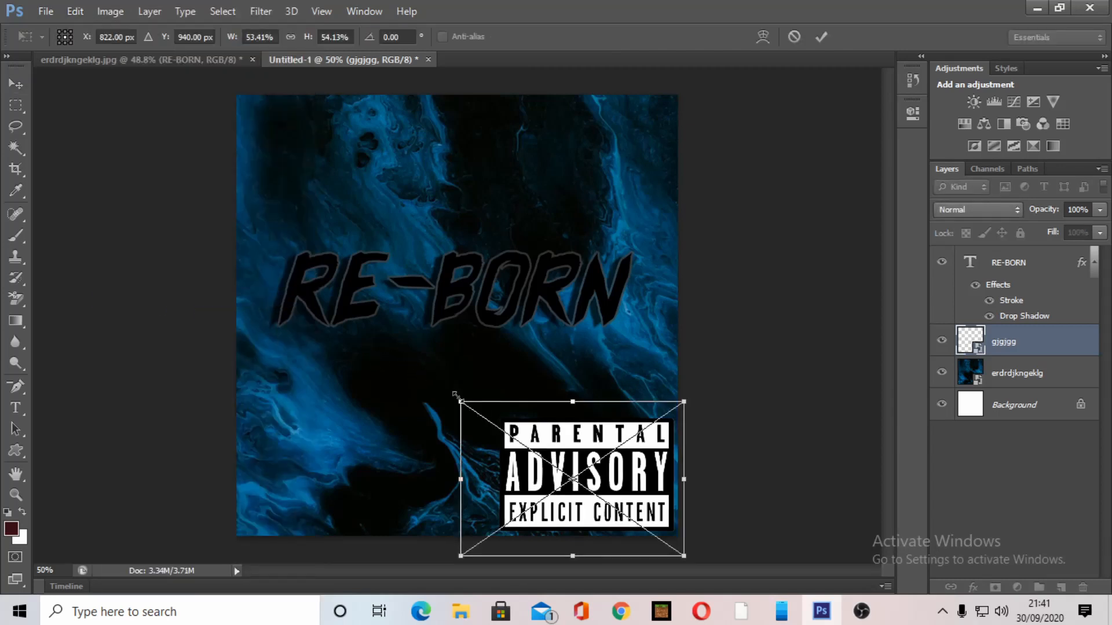
pyautogui.moveTo(461, 402); pyautogui.dragTo(487, 425)
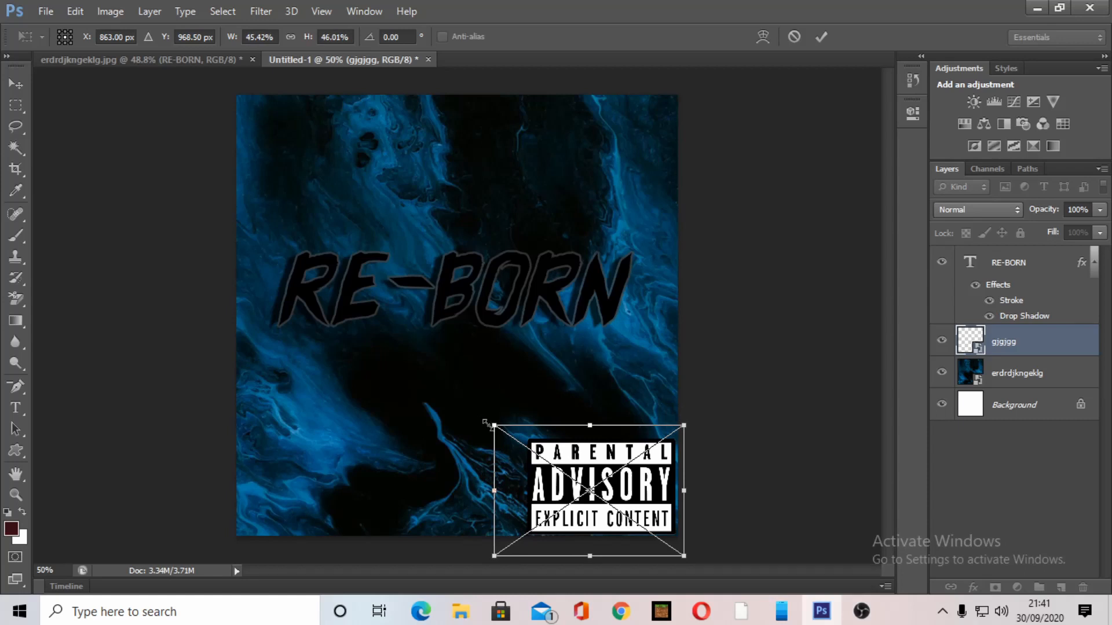
pyautogui.press('Return')
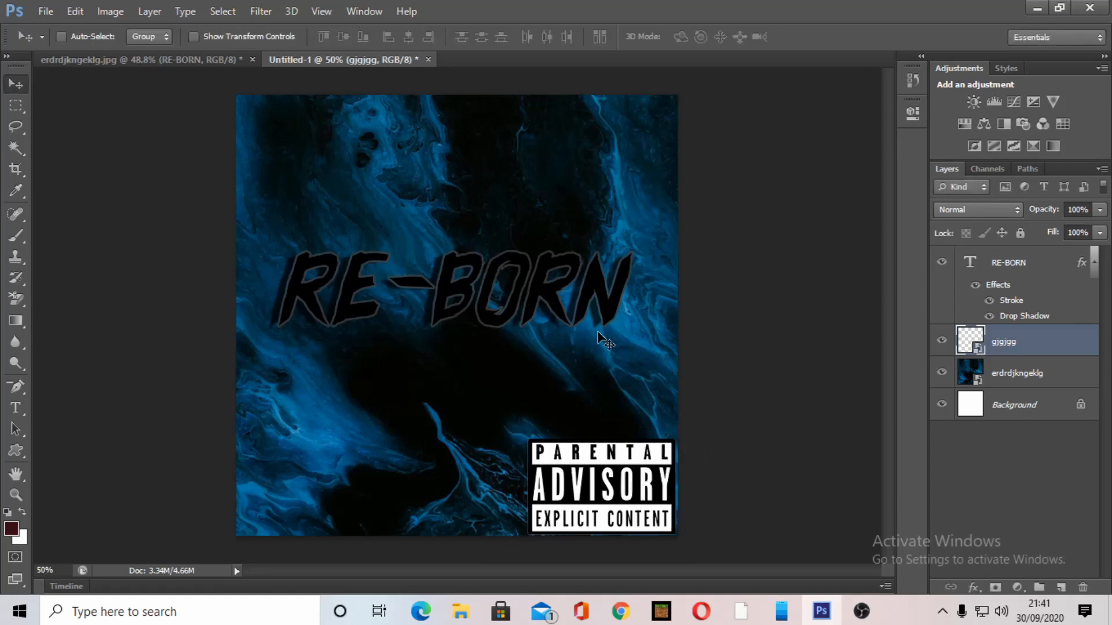
# Shift the Parental Advisory label slightly up and left, and undo both this move and the label's resize
pyautogui.click(148, 58)
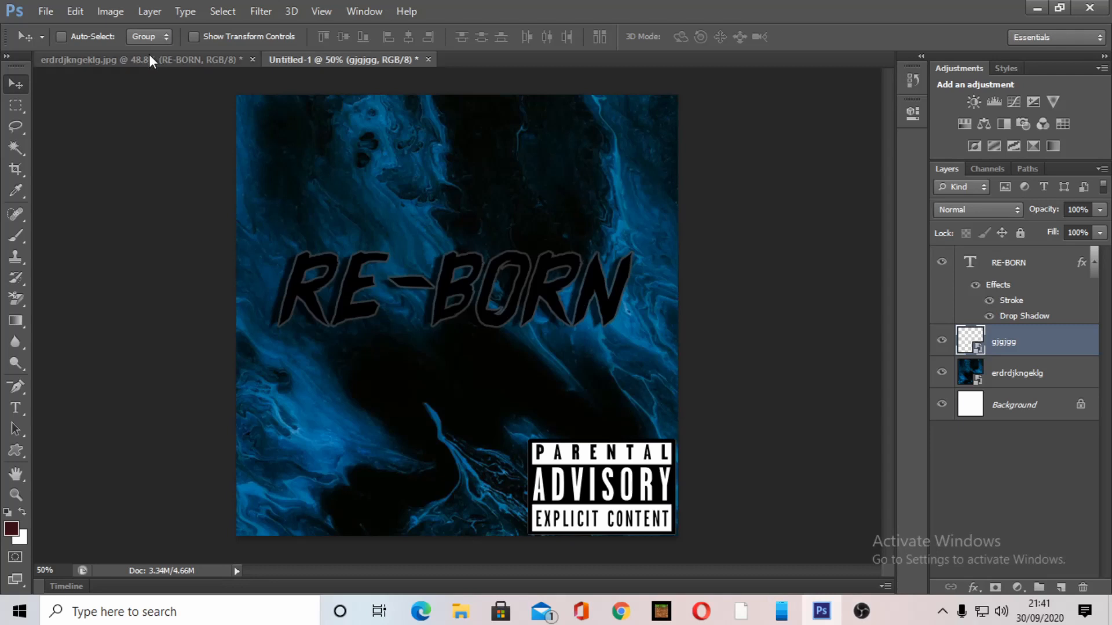
pyautogui.click(366, 58)
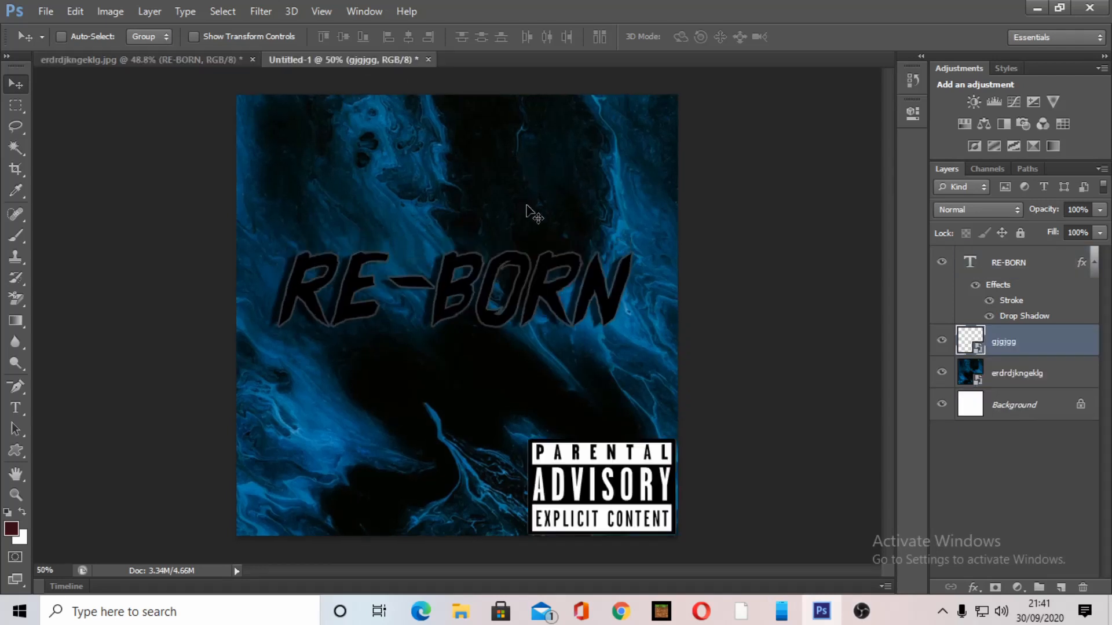
pyautogui.moveTo(518, 287); pyautogui.dragTo(504, 269)
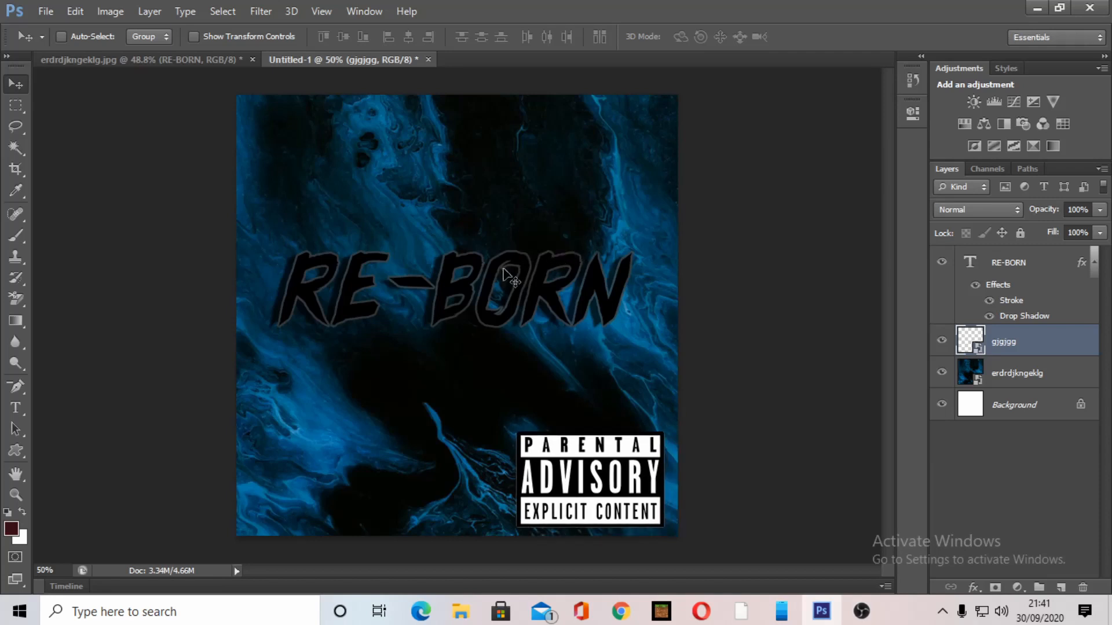
pyautogui.hotkey('ctrl', 'alt', 'z')
pyautogui.hotkey('ctrl', 'alt', 'z')
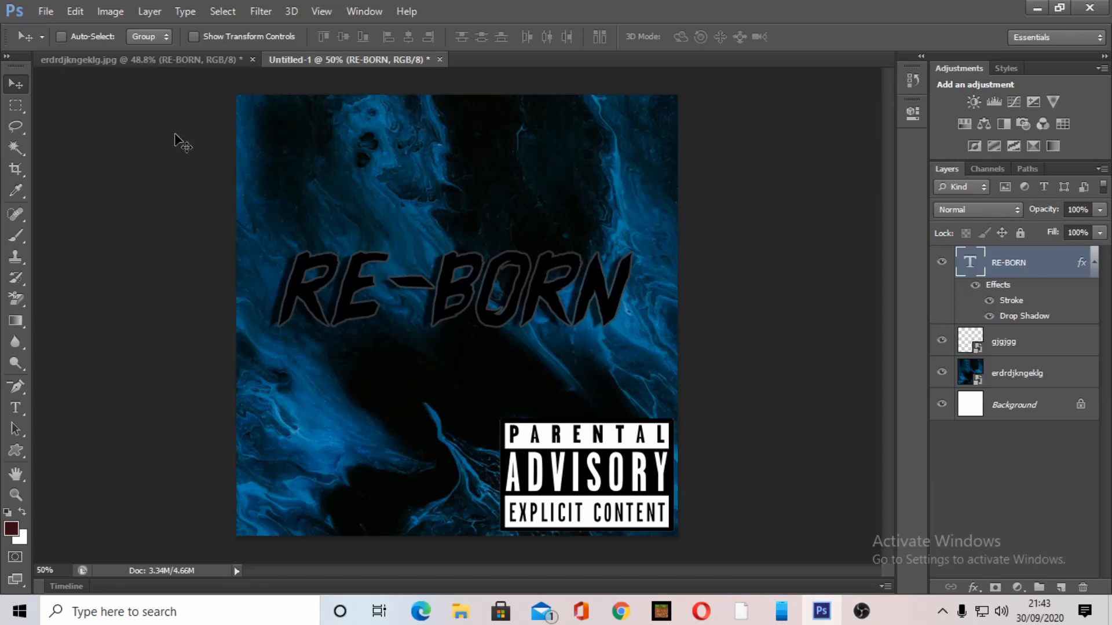
# Prepare to save the cover in the YT vid 1 folder in Pictures, named reborn, in JPEG format
pyautogui.click(41, 11)
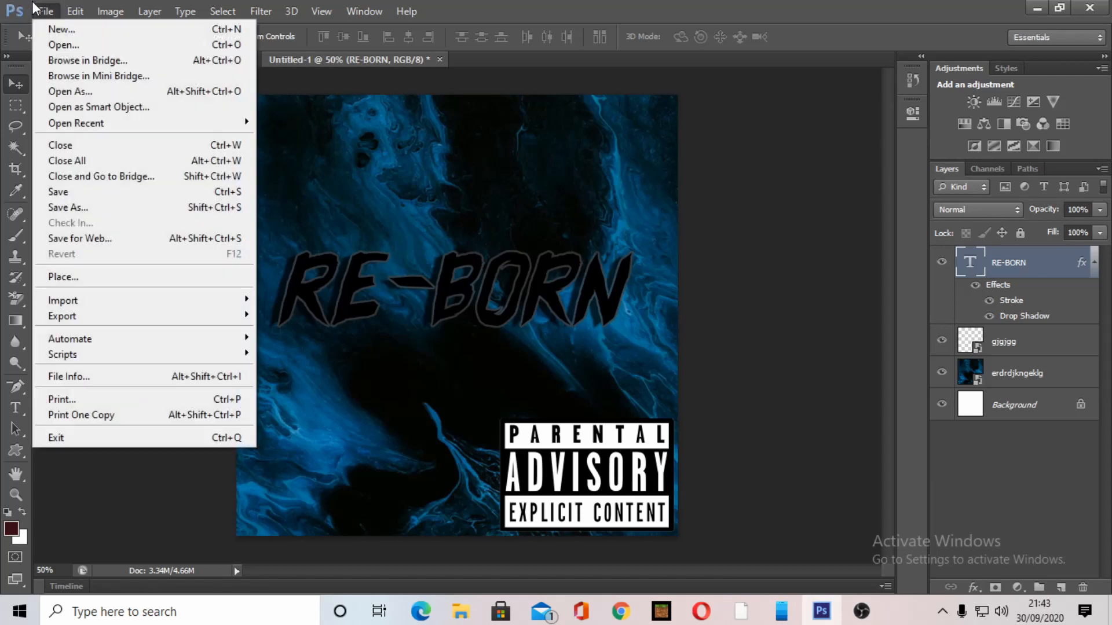
pyautogui.click(87, 207)
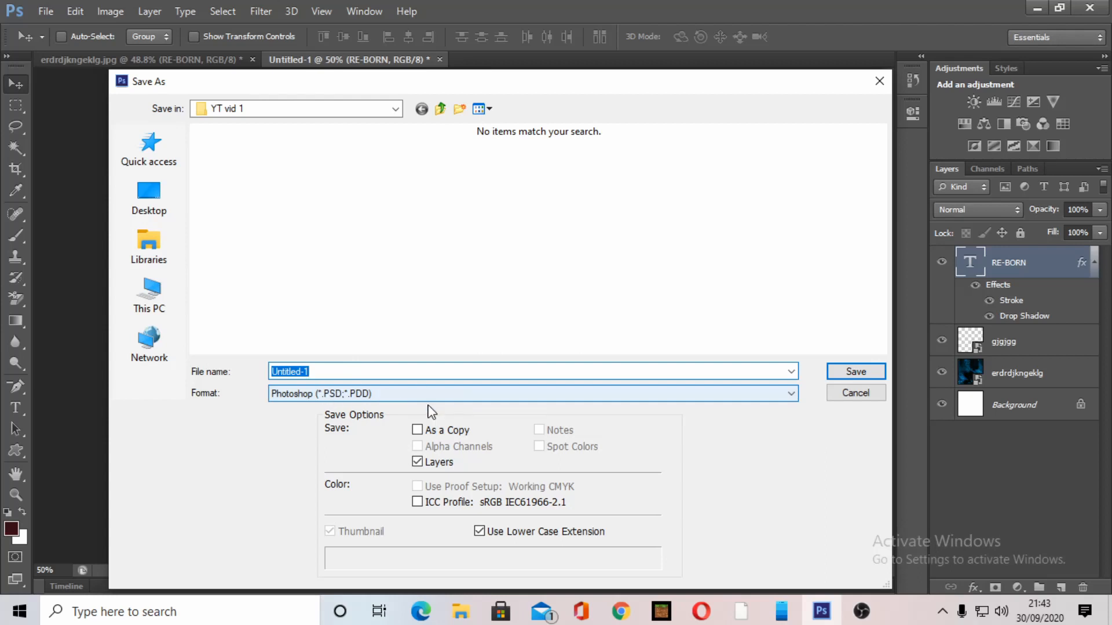
pyautogui.click(168, 310)
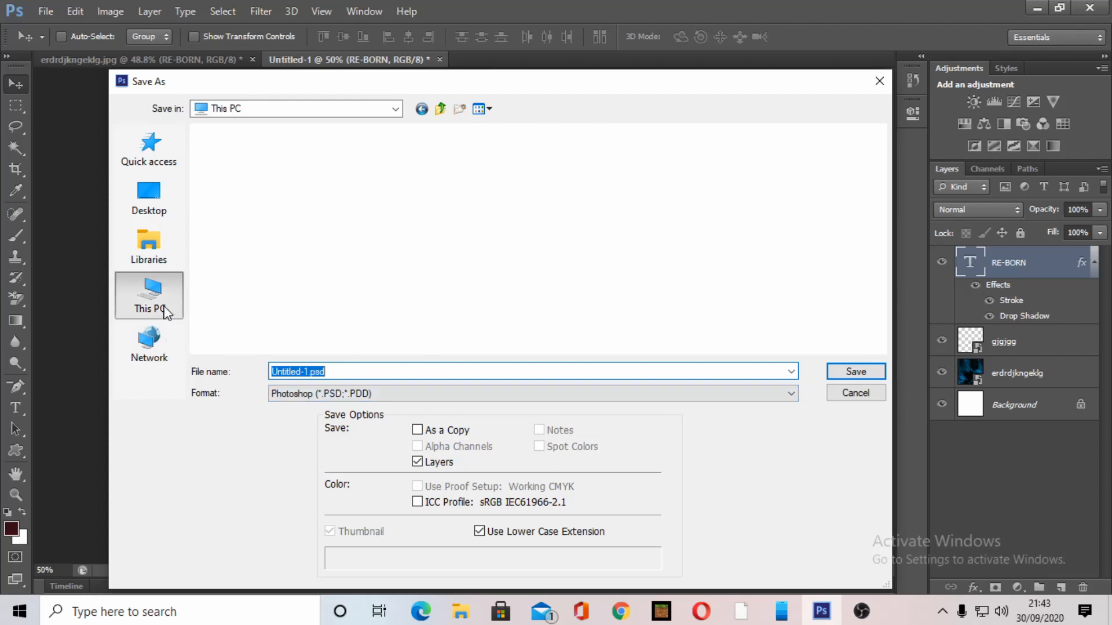
pyautogui.doubleClick(579, 209)
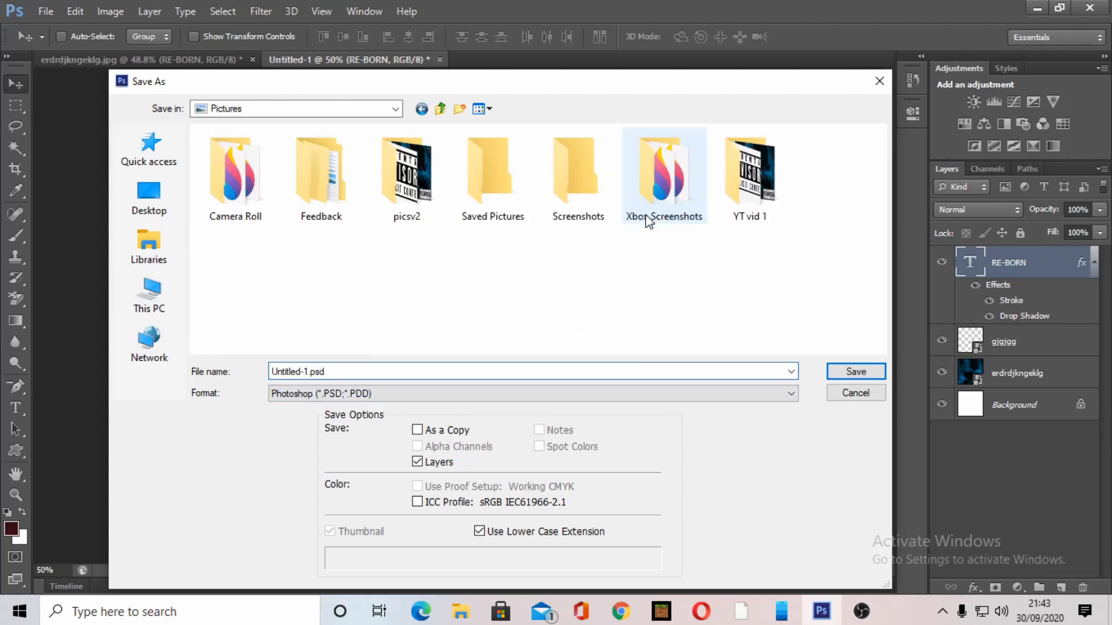
pyautogui.doubleClick(750, 174)
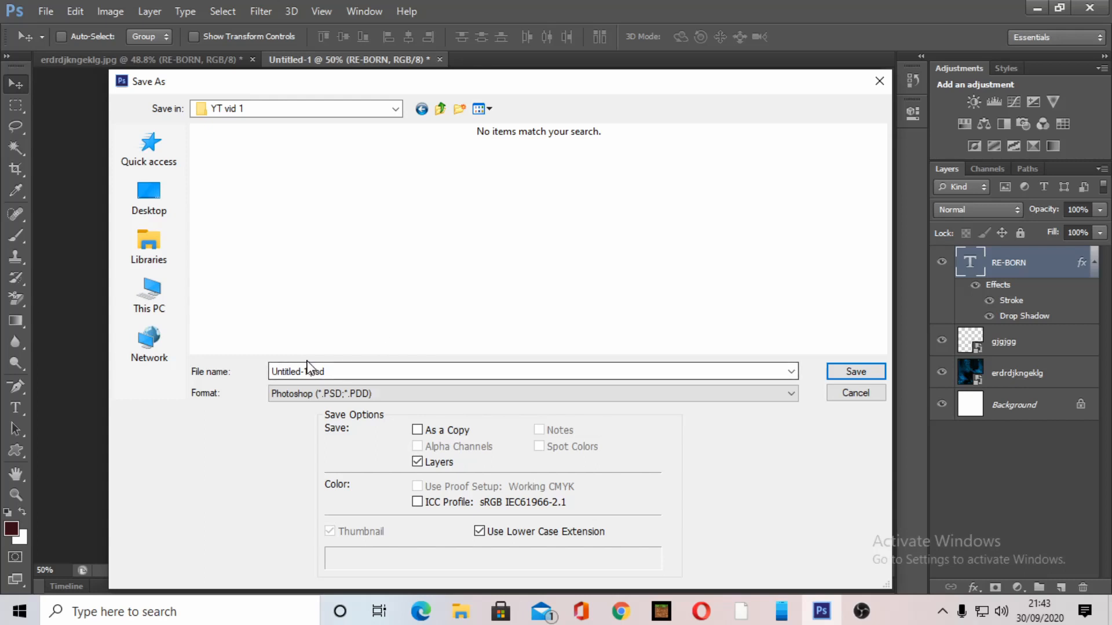
pyautogui.click(355, 371)
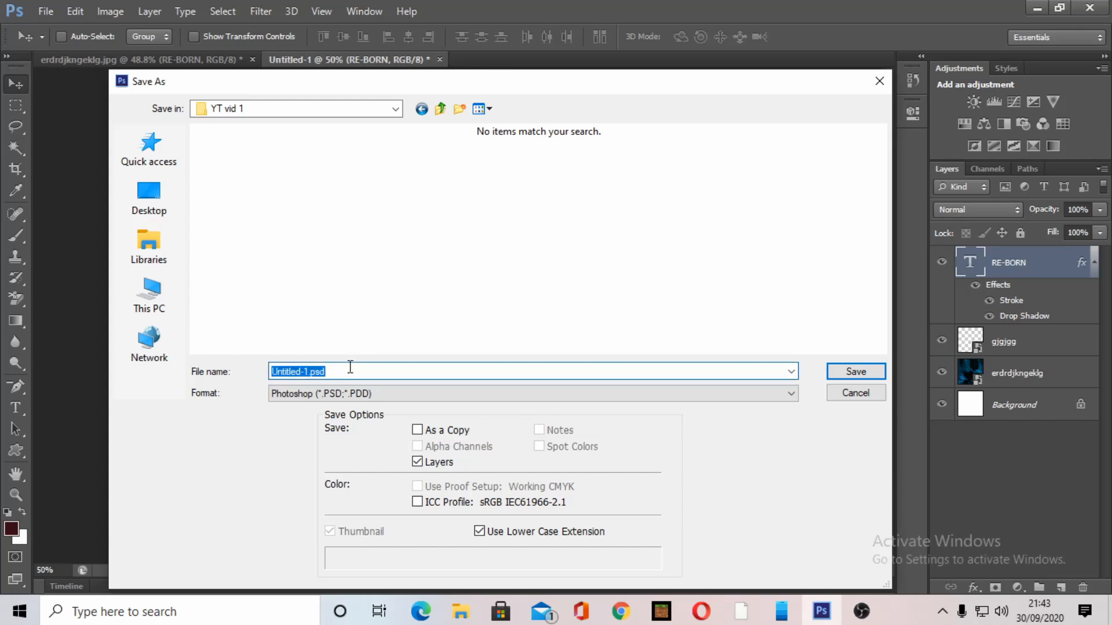
pyautogui.write('reborn')
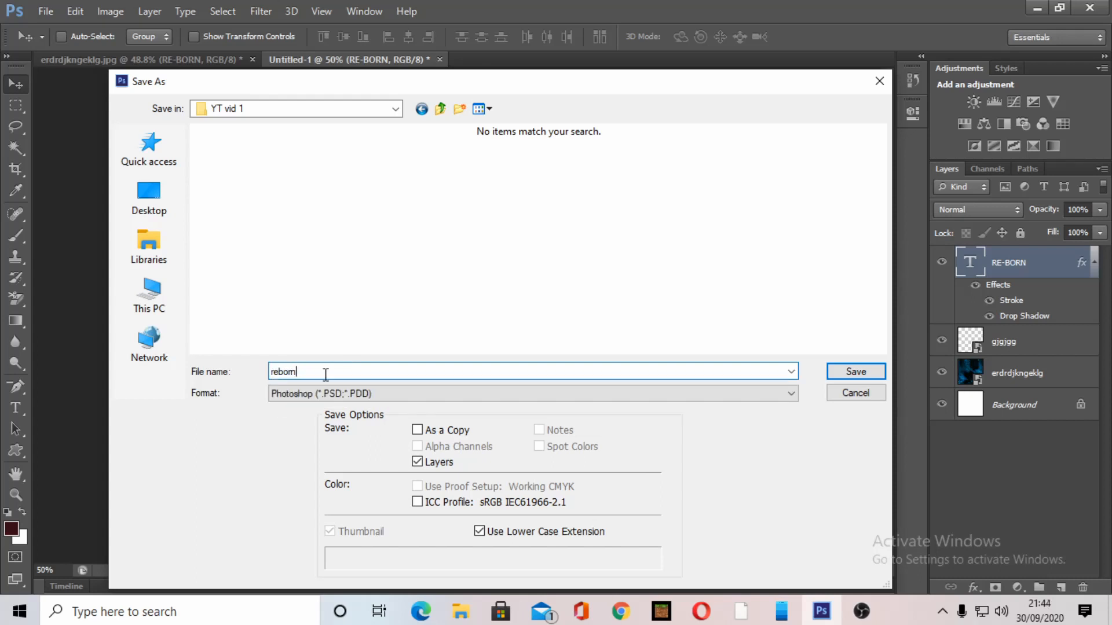
pyautogui.click(522, 402)
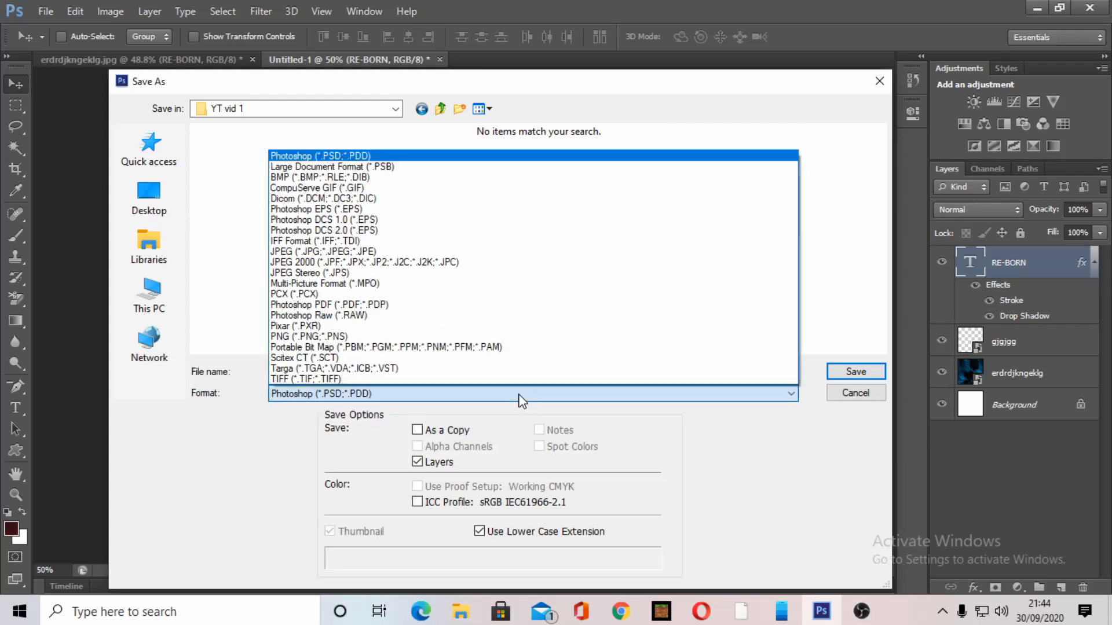
pyautogui.click(421, 258)
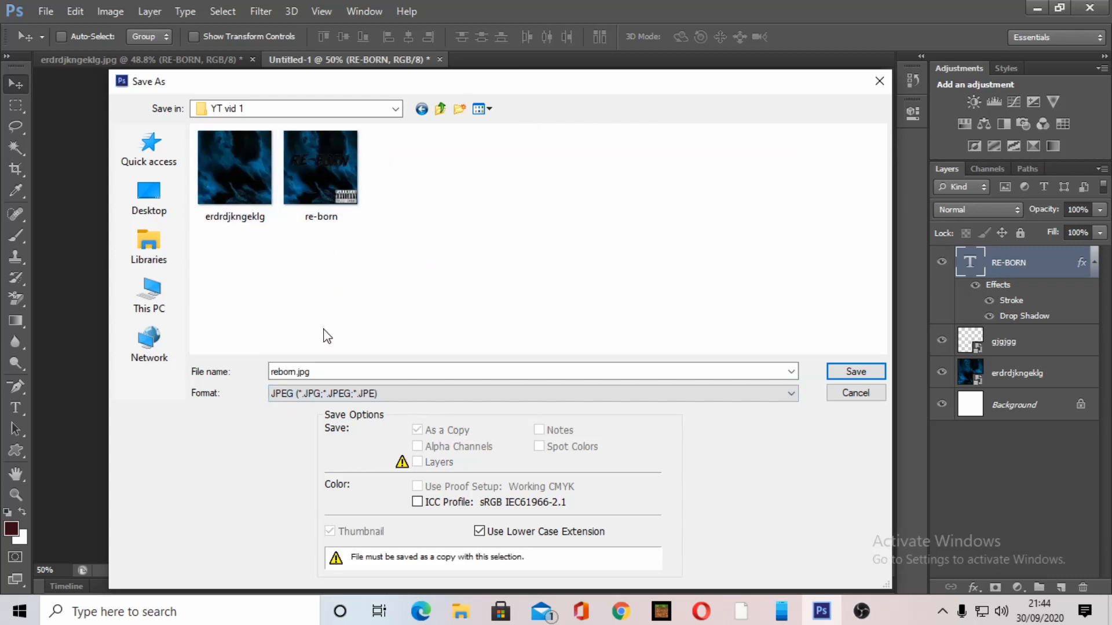
# Try PNG as the save format for the reborn file and switch it back to JPEG
pyautogui.click(340, 371)
pyautogui.click(692, 393)
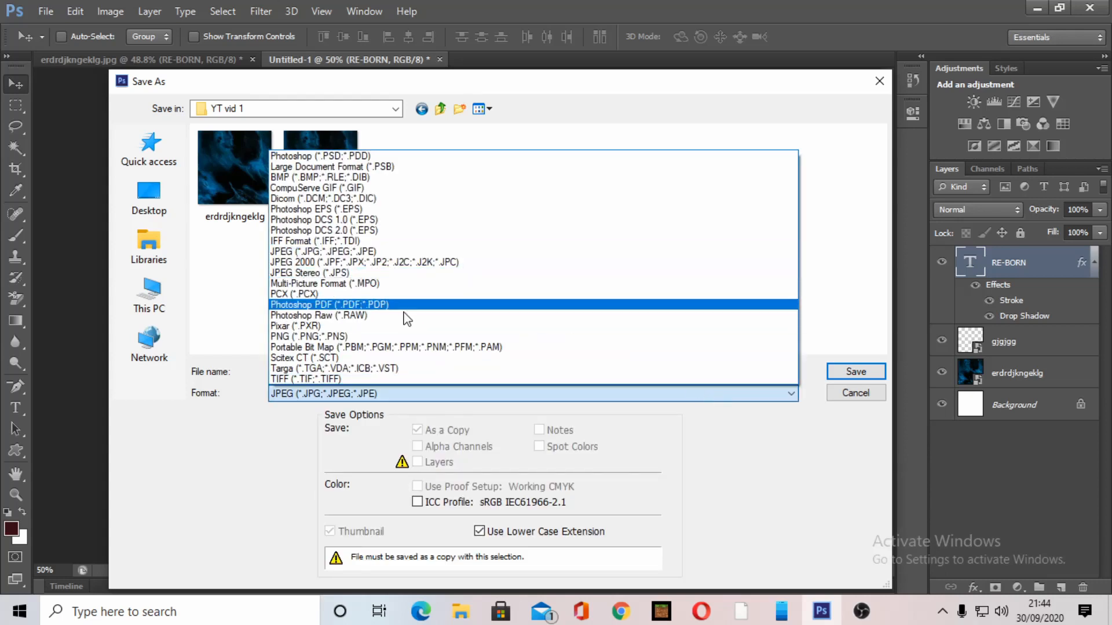
pyautogui.click(375, 336)
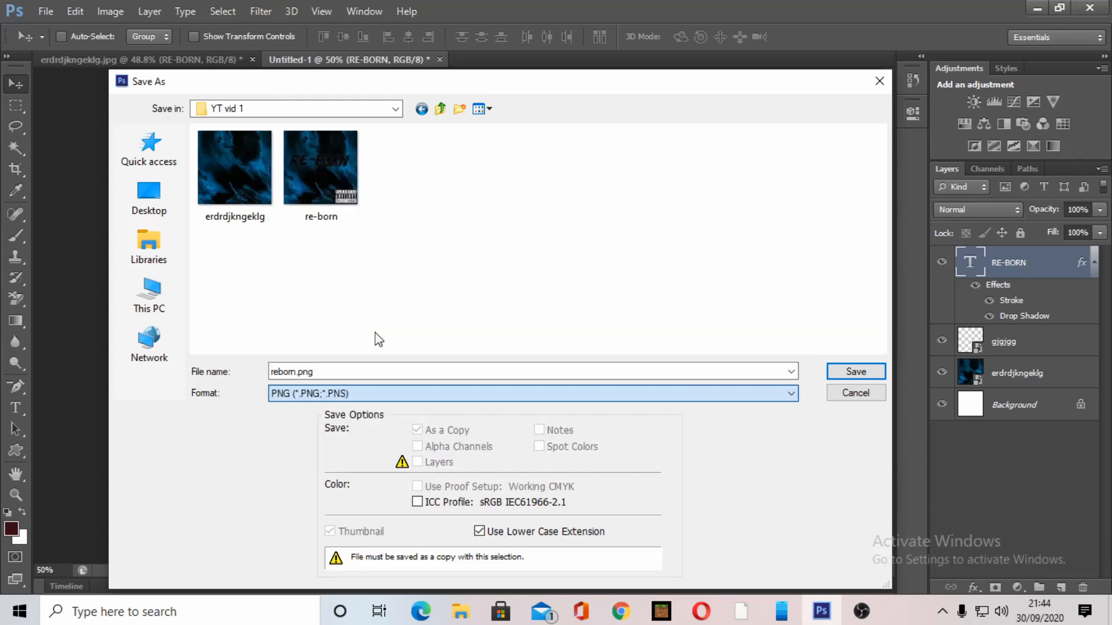
pyautogui.click(442, 394)
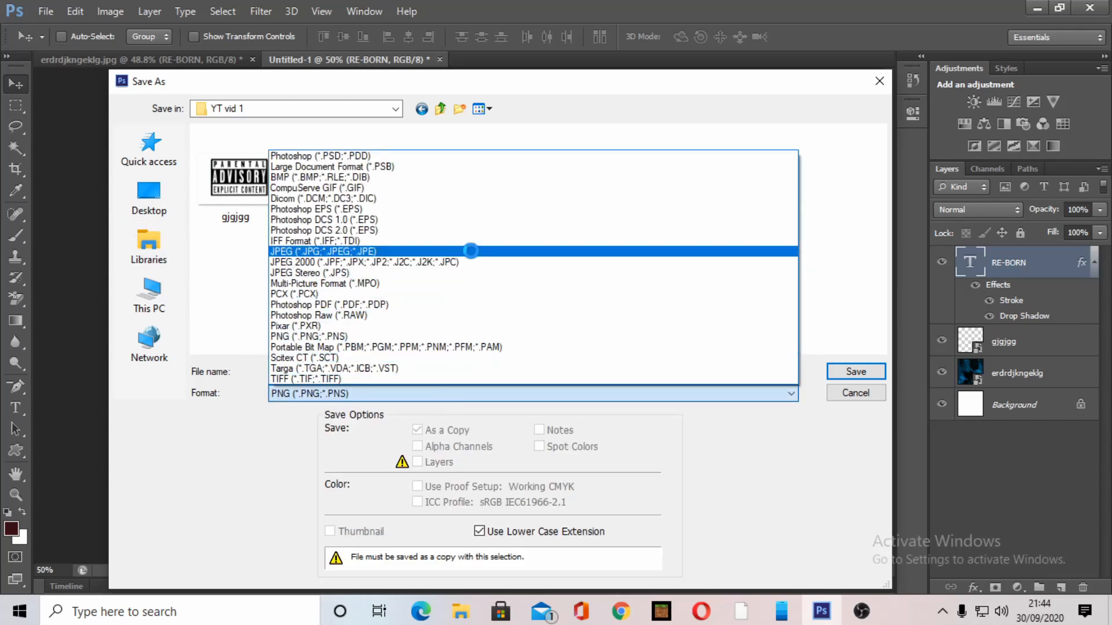
pyautogui.click(474, 253)
# Save the reborn JPEG copy with Medium quality 6 and the Baseline ("Standard") format option
pyautogui.click(856, 372)
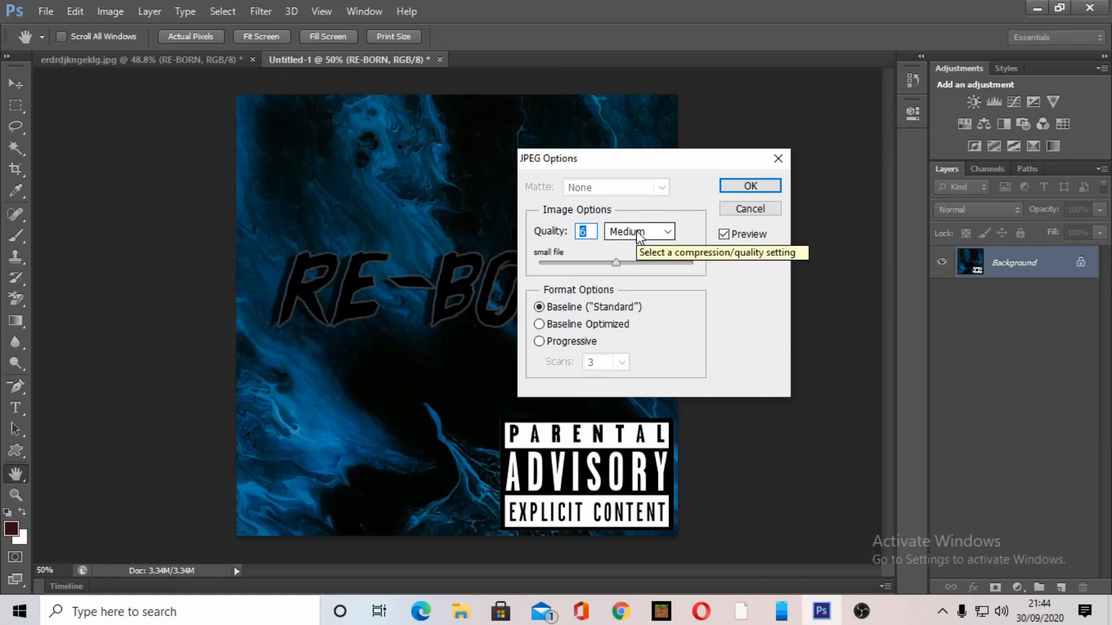
pyautogui.click(639, 234)
pyautogui.click(634, 258)
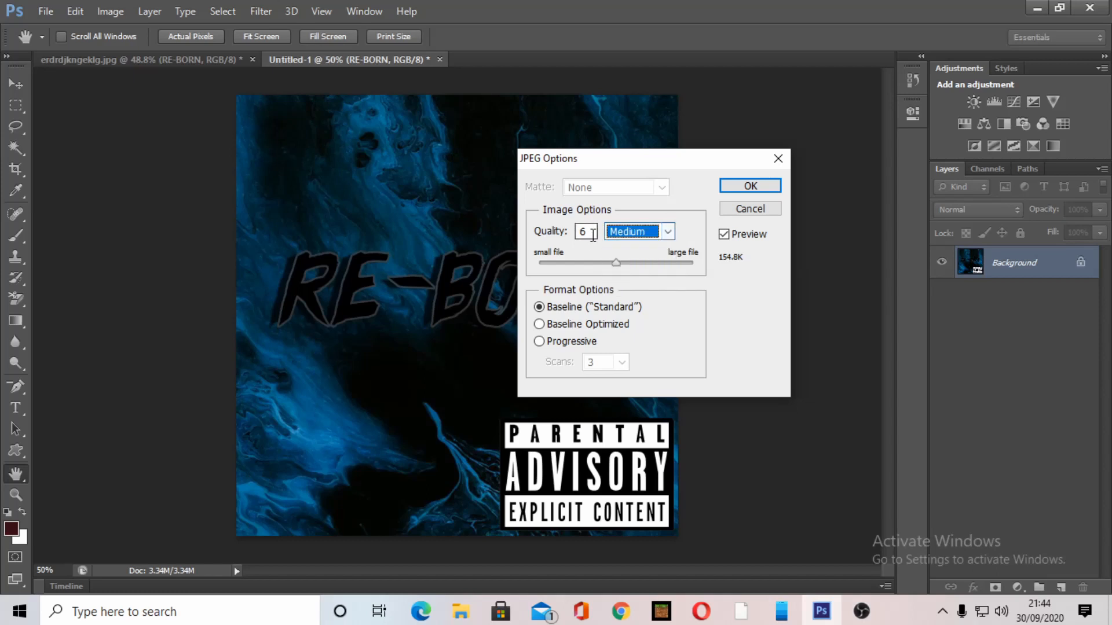
pyautogui.click(742, 189)
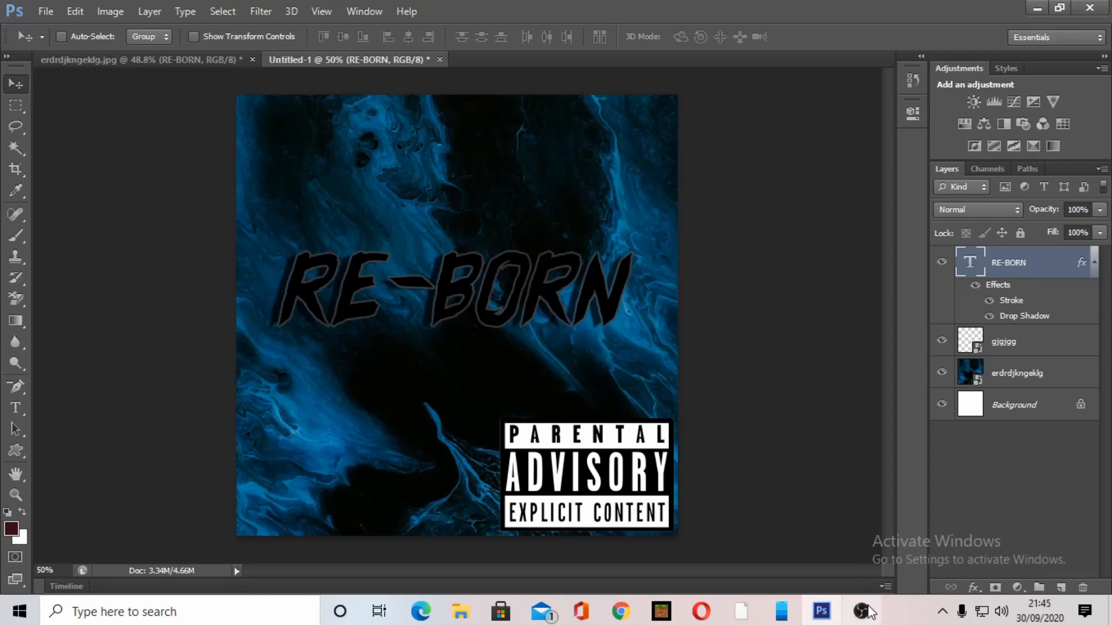
pyautogui.moveTo(872, 610)
pyautogui.click(870, 617)
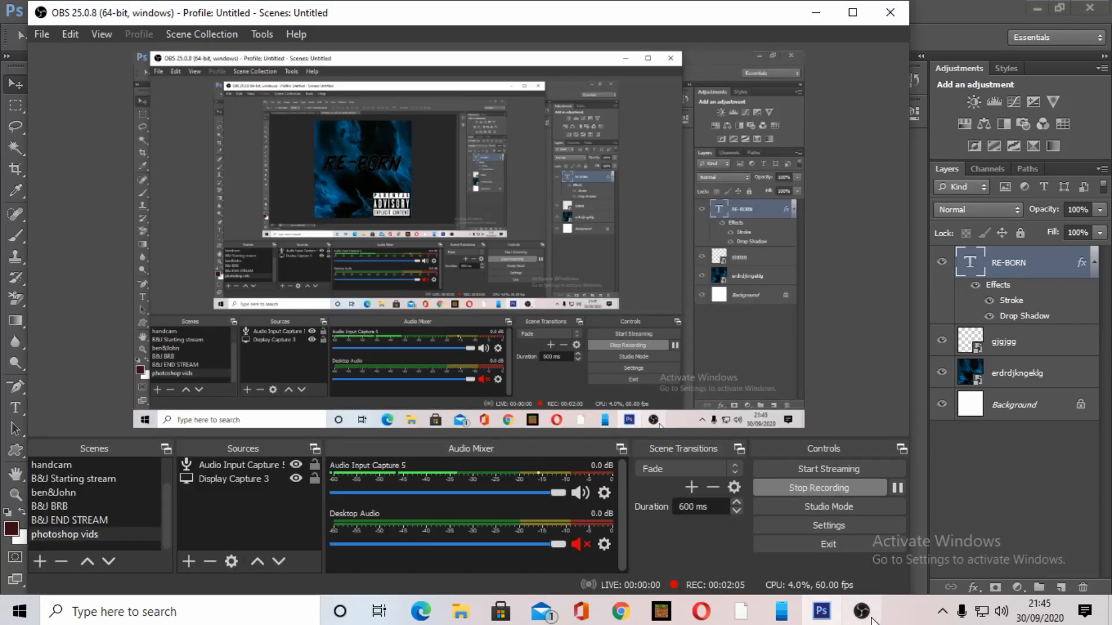